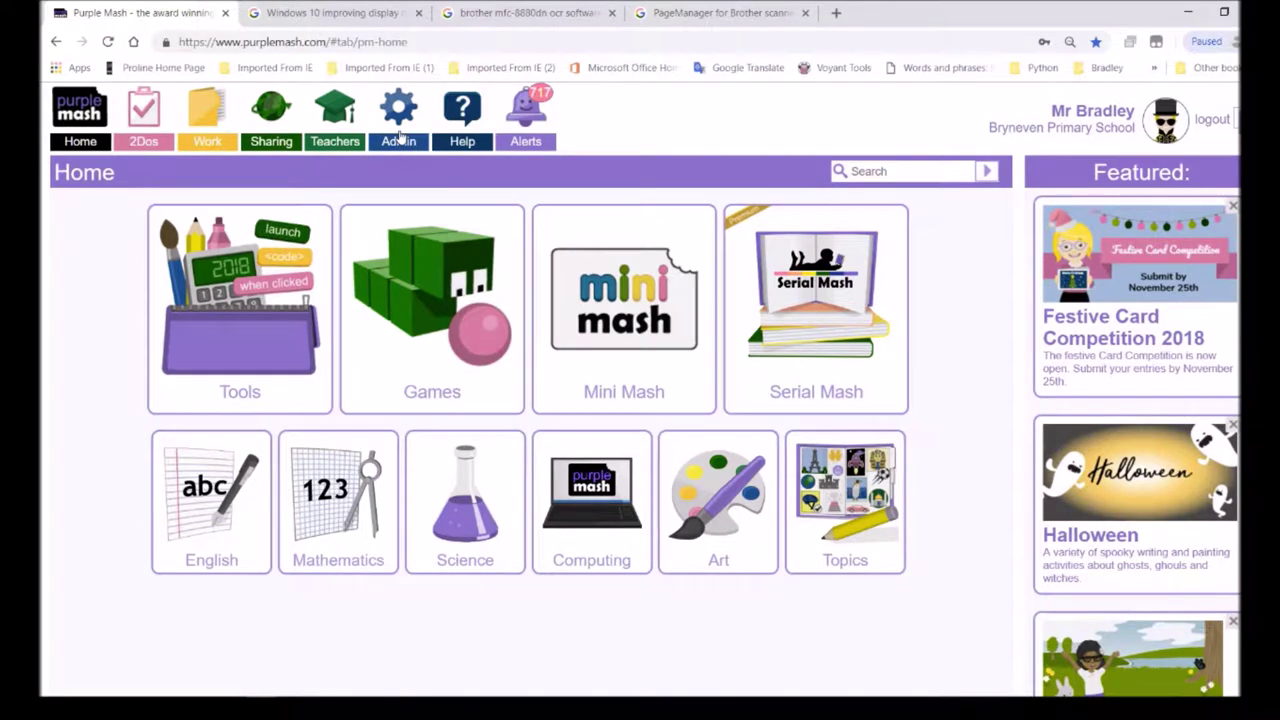
Open the Resource Sharing page in the Teachers area
left_click(400, 137)
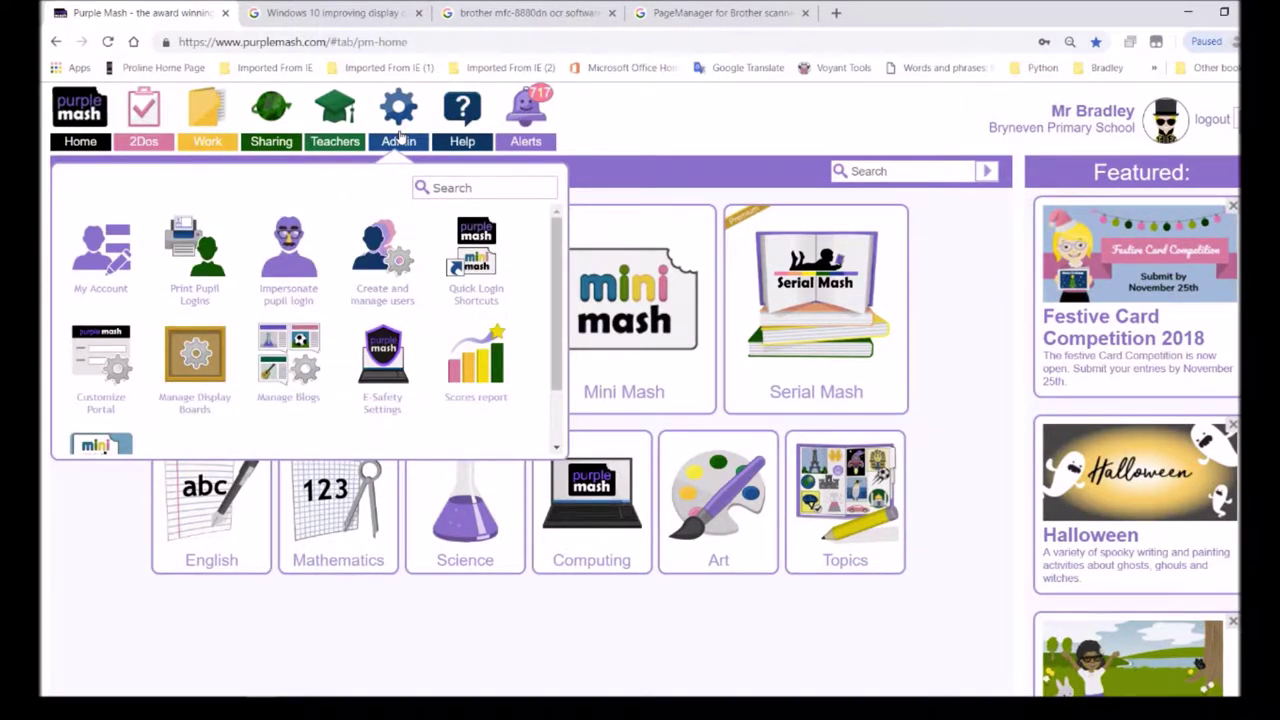
left_click(336, 138)
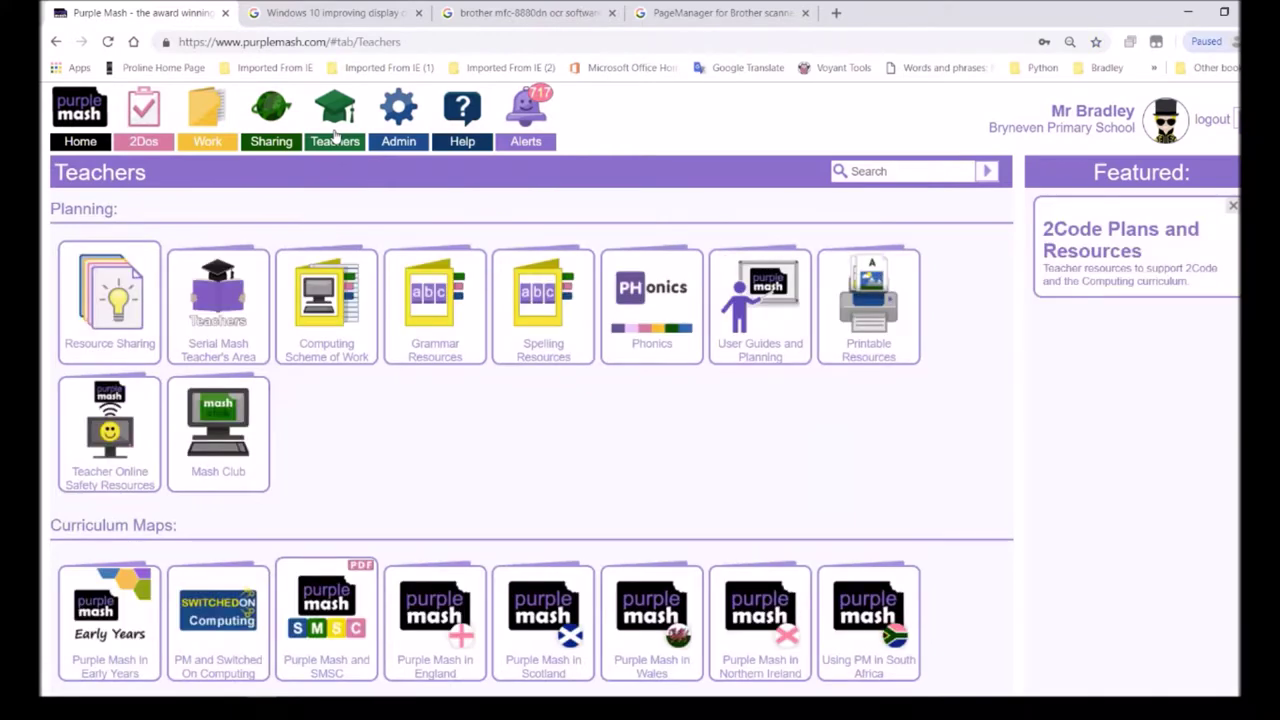
mouse_move(116, 304)
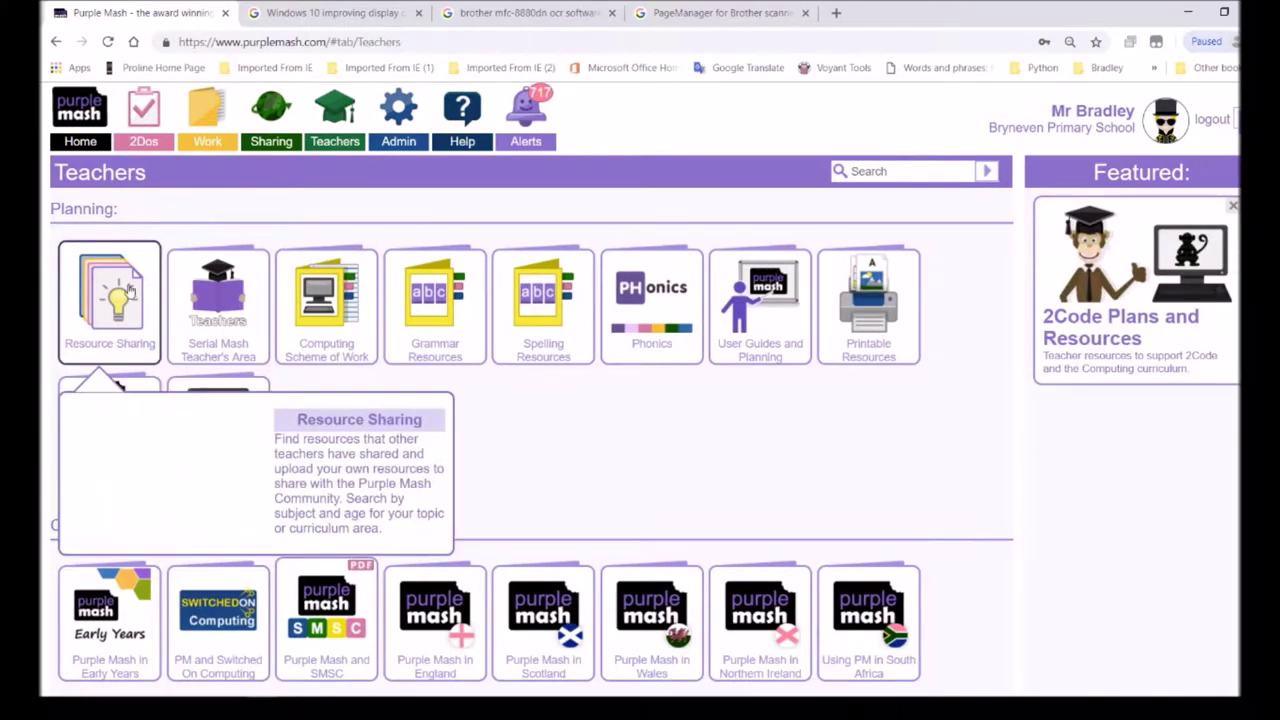
left_click(130, 290)
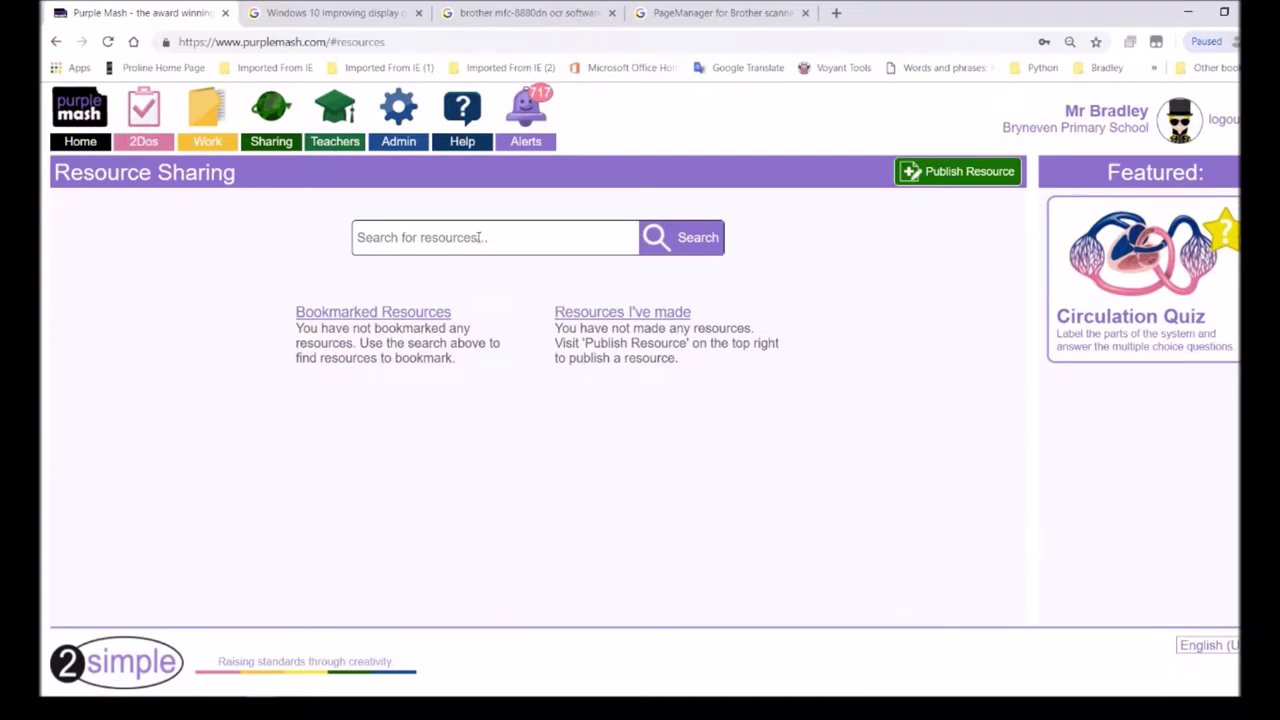
Search the shared resources for "fractions"
left_click(478, 238)
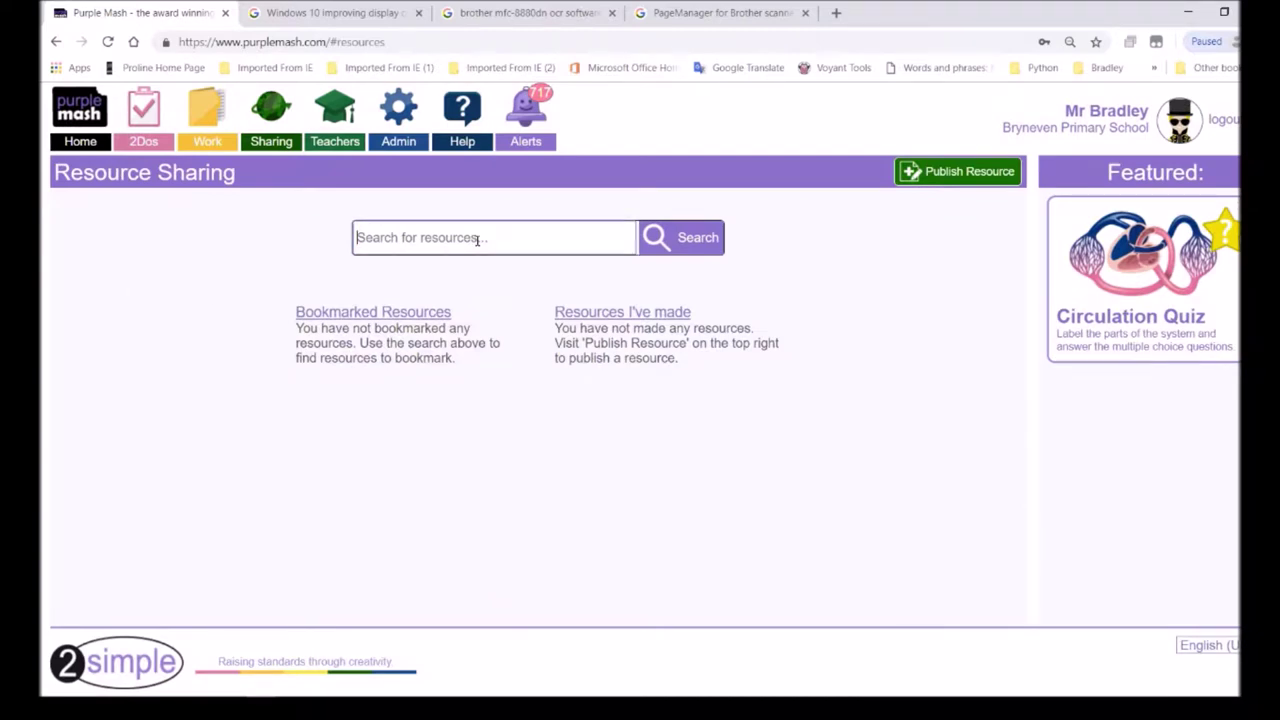
type("t")
type("ractions")
left_click(657, 241)
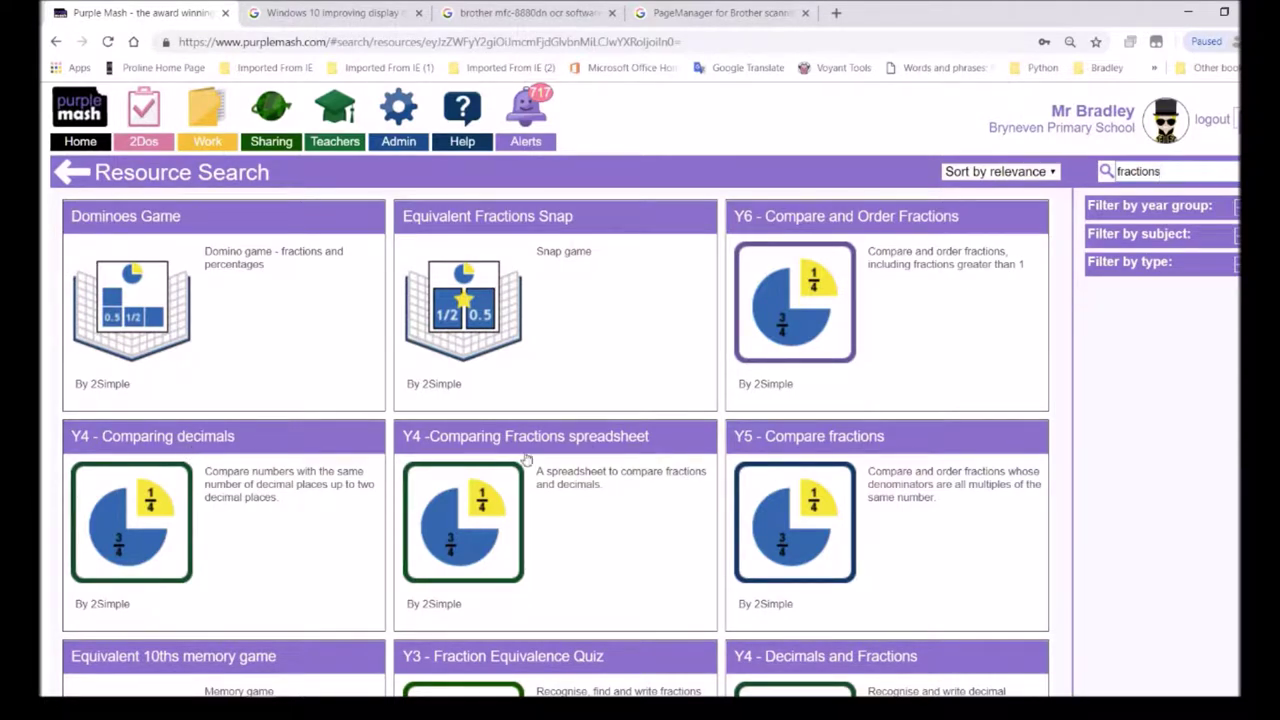
Open the "Y4 -Comparing Fractions spreadsheet" resource, select its Y4 Fractions file and bookmark the resource
left_click(472, 530)
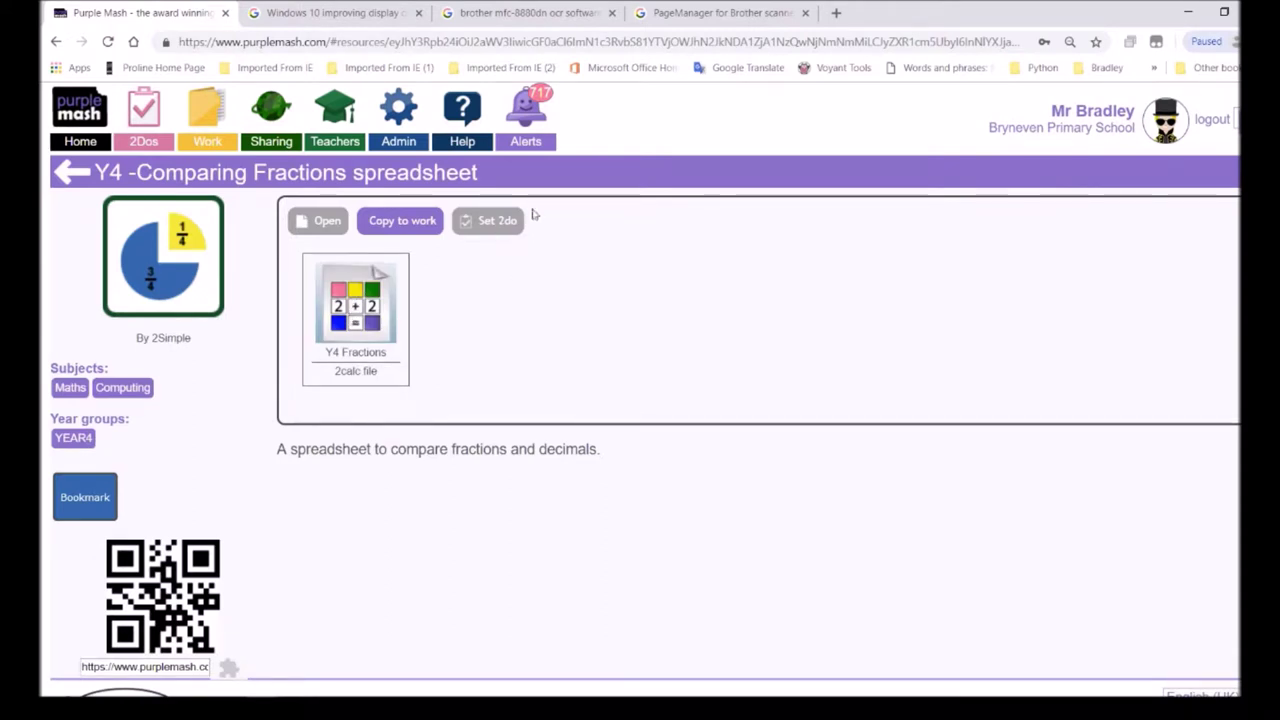
left_click(350, 307)
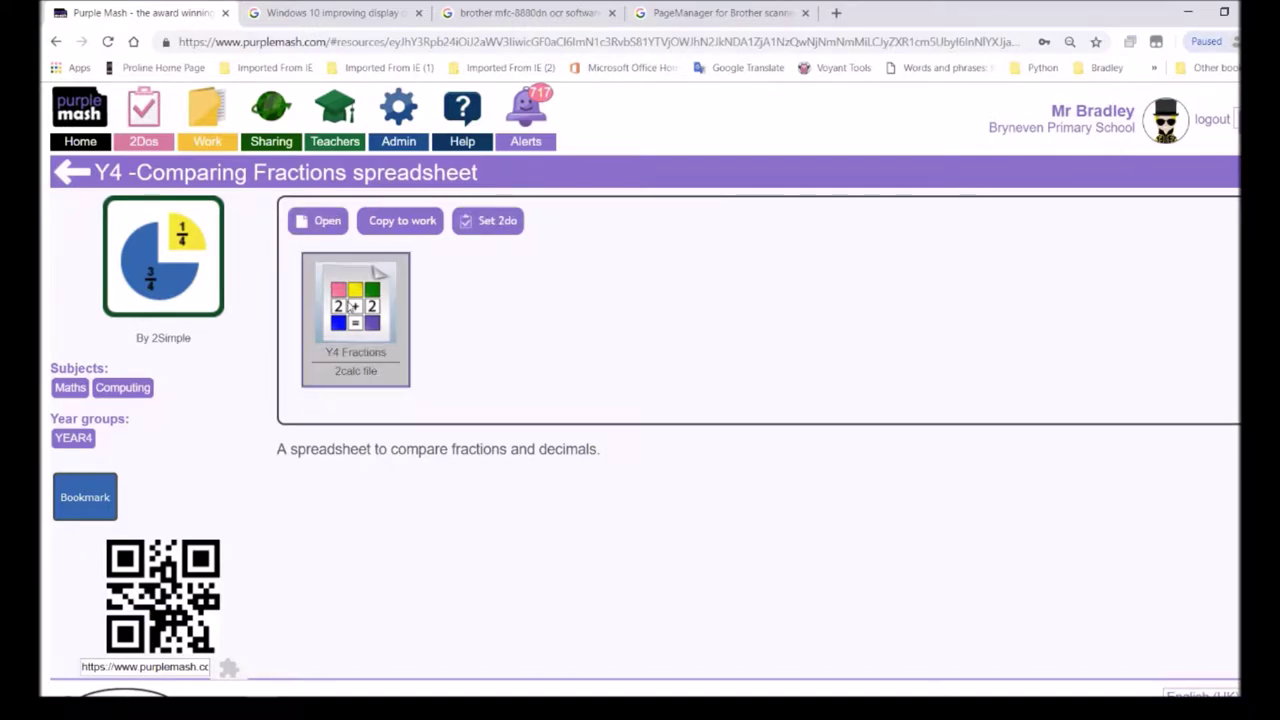
left_click(106, 497)
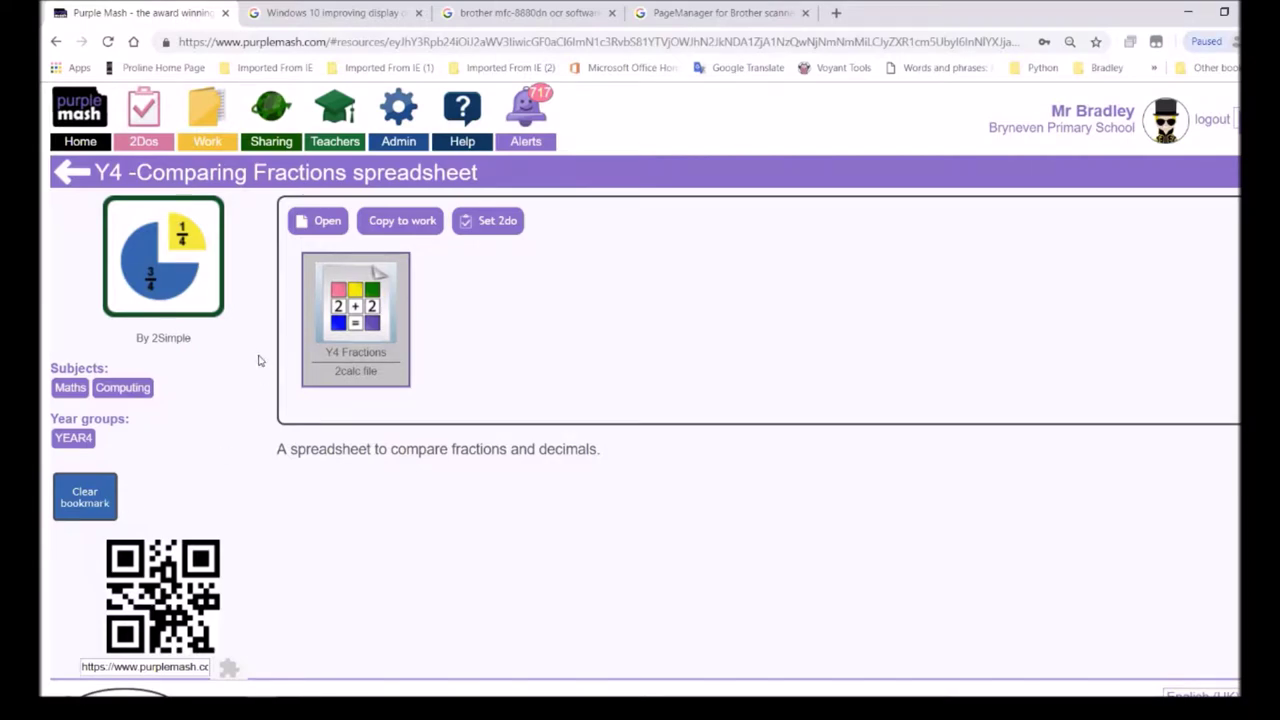
Open the Y4 Fractions spreadsheet to view it, and exit back to the resource page without saving
left_click(323, 222)
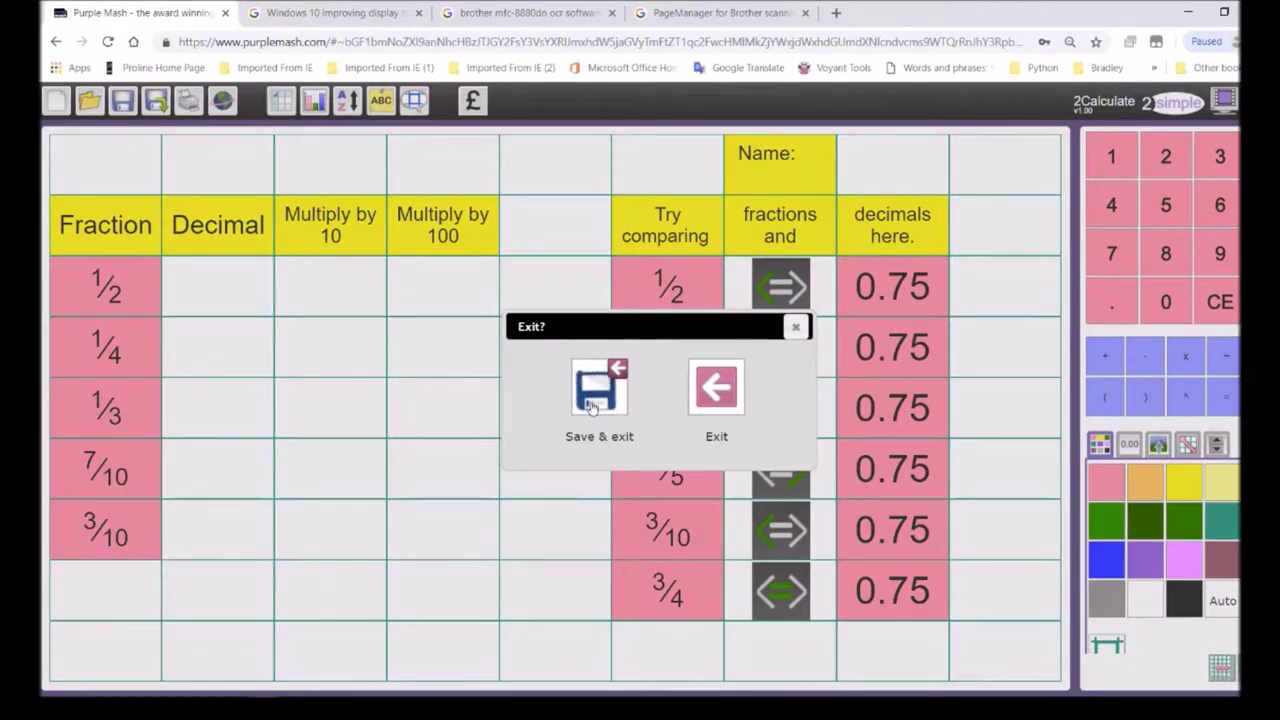
left_click(598, 390)
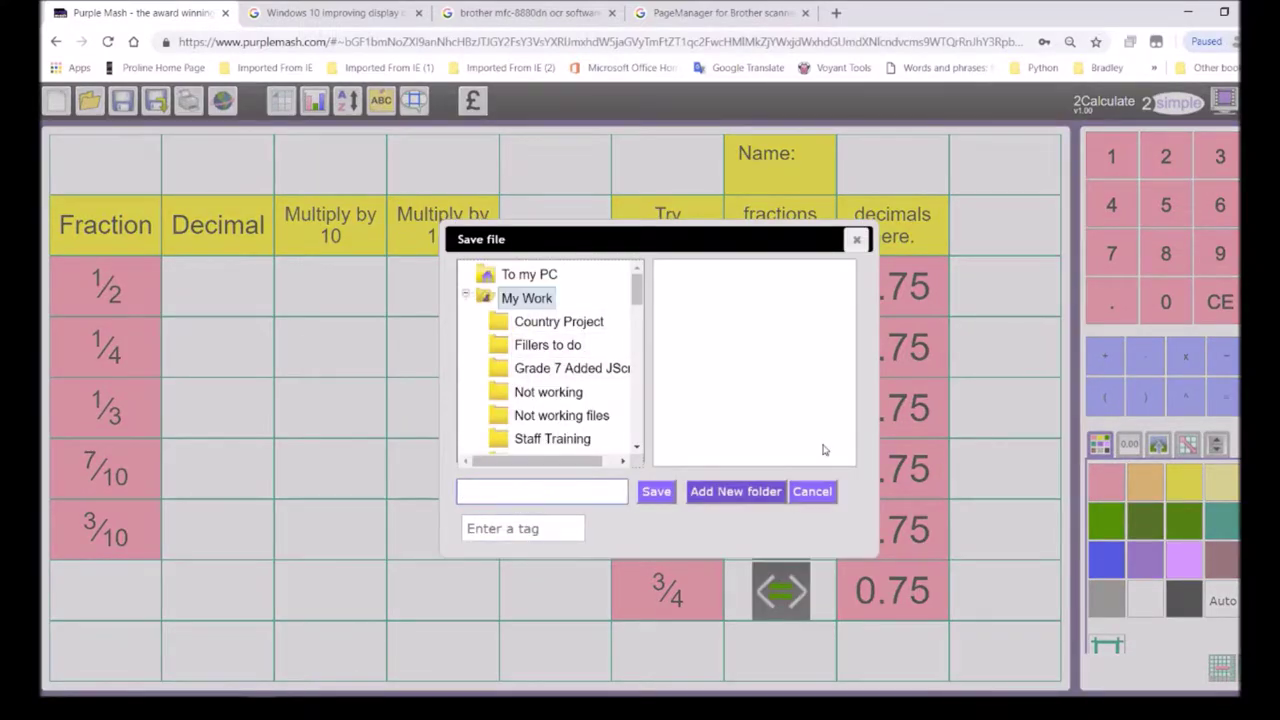
left_click(856, 239)
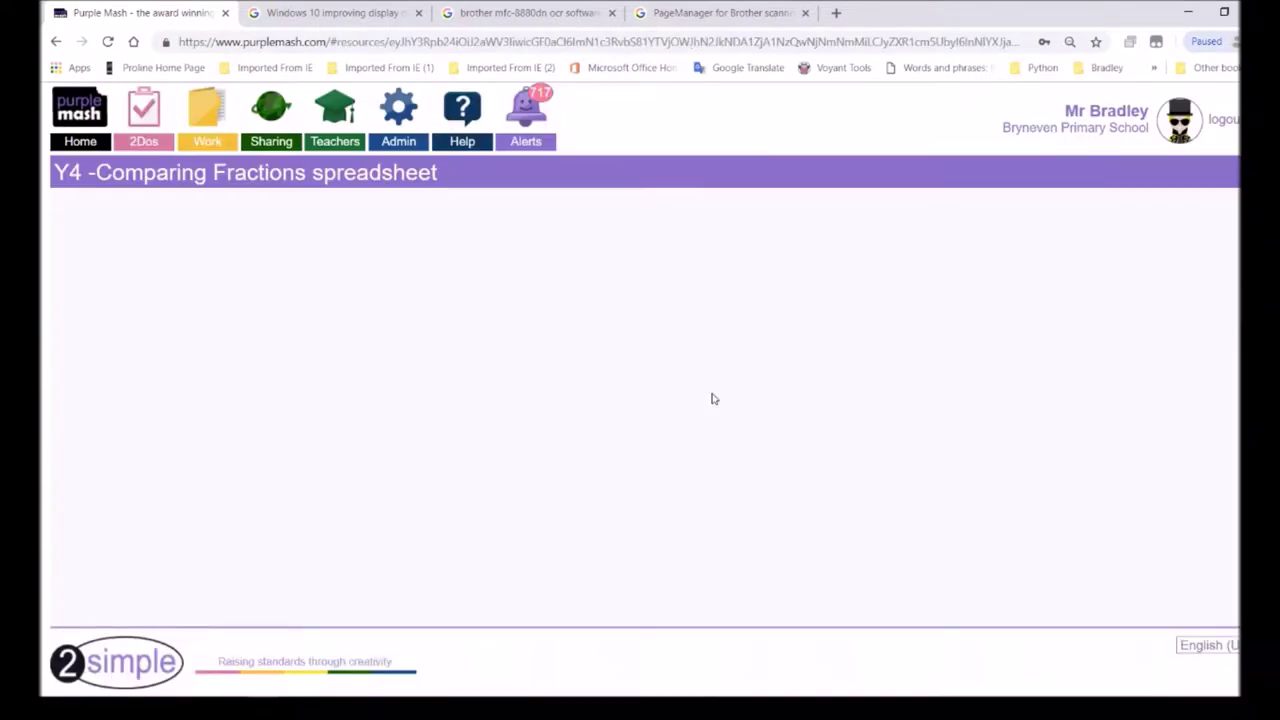
left_click(714, 396)
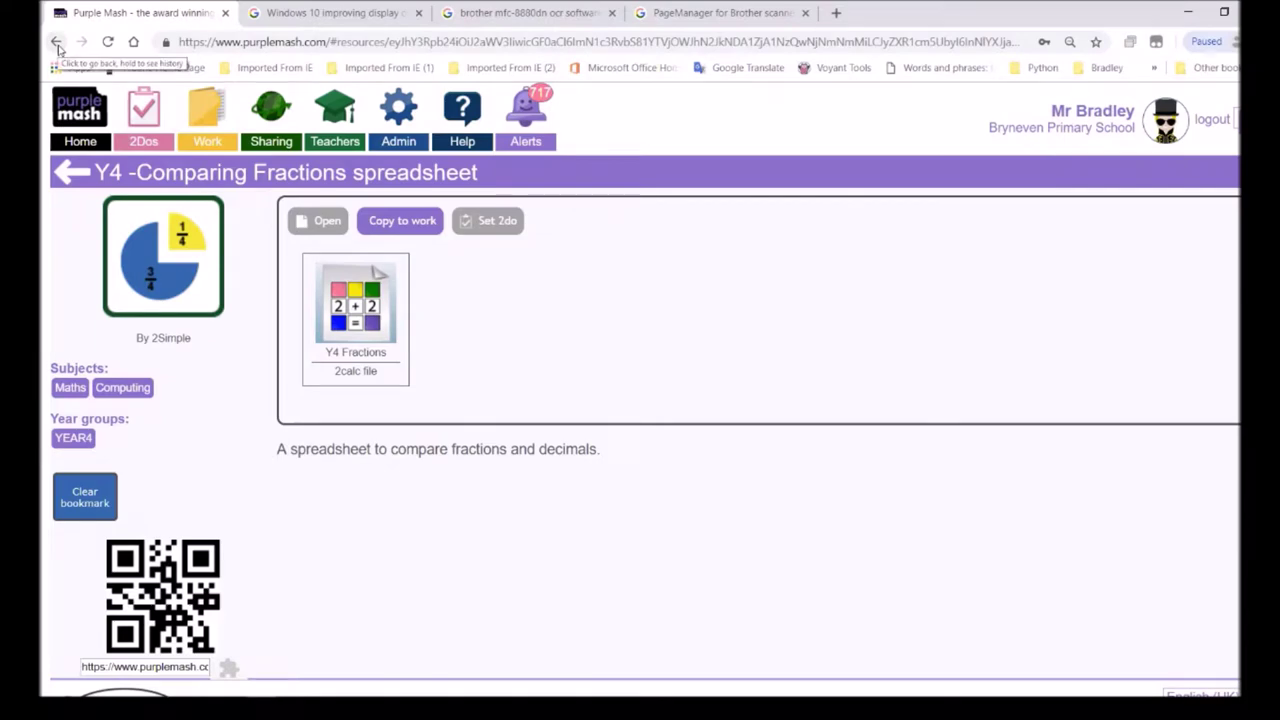
Return to the Teachers area and open the "Using PM in South Africa" curriculum map
left_click(329, 140)
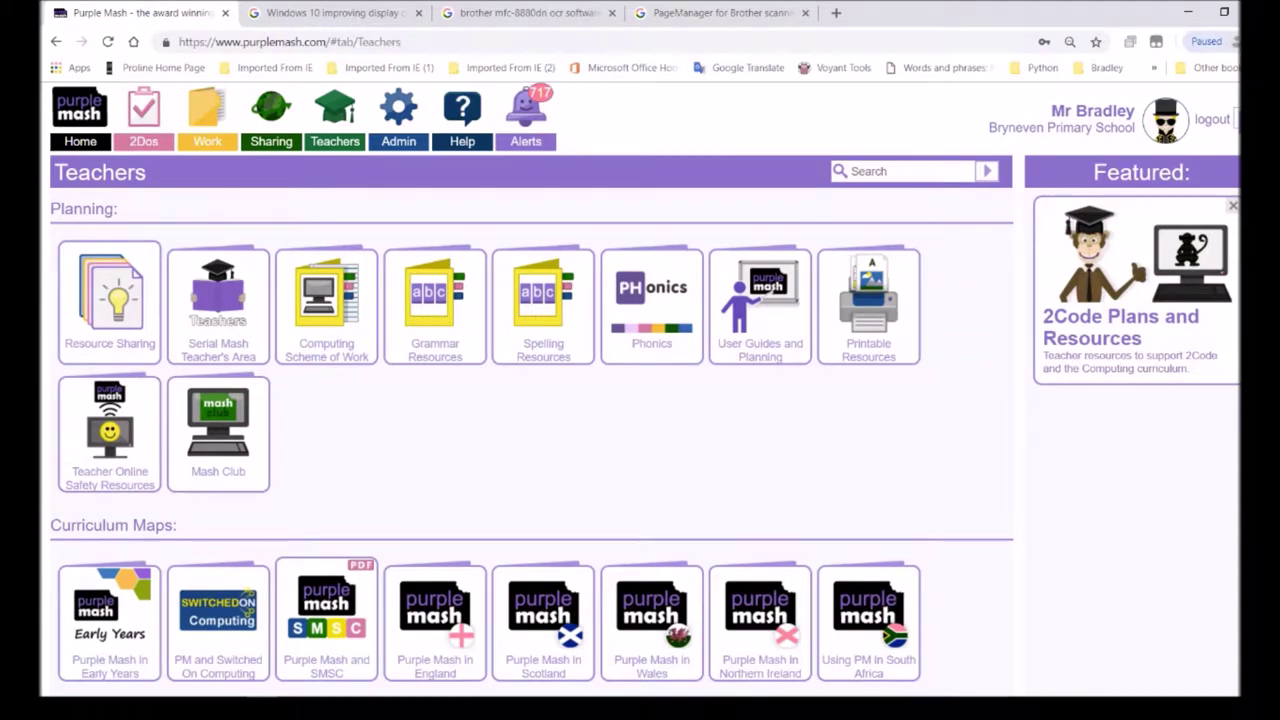
scroll(532, 442, "down", 4)
scroll(532, 442, "up", 1)
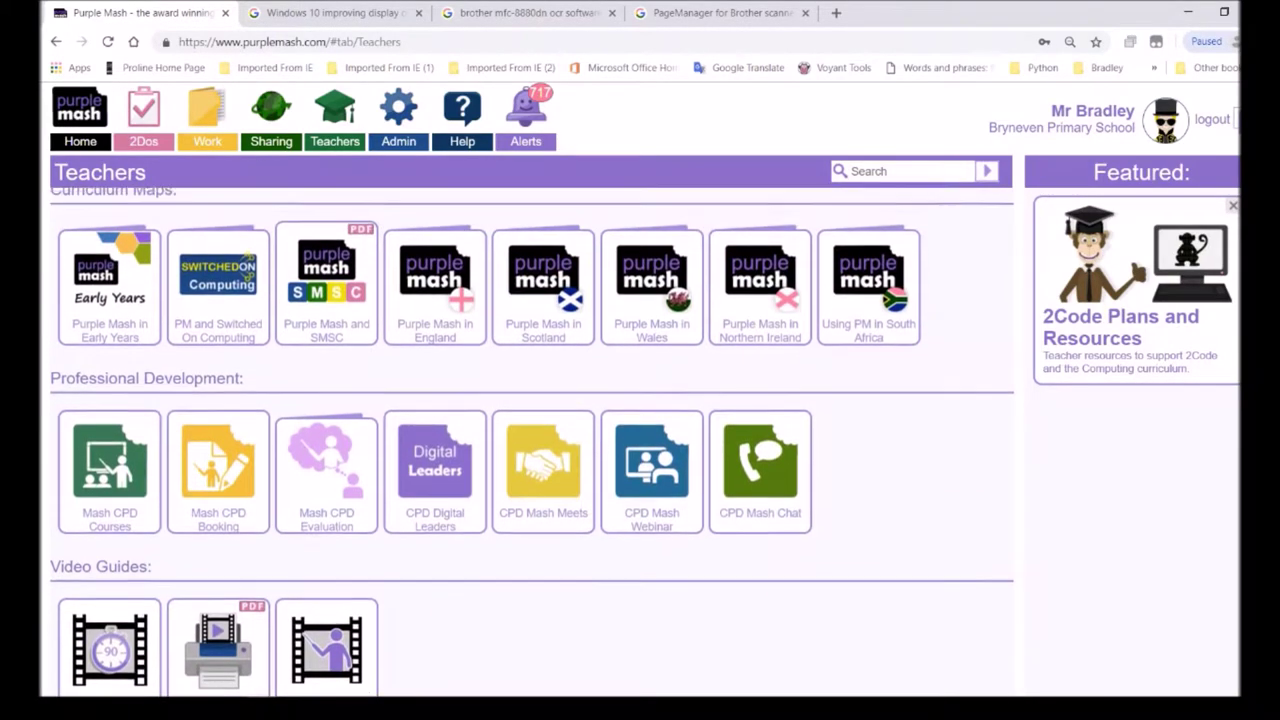
scroll(934, 379, "up", 1)
left_click(855, 326)
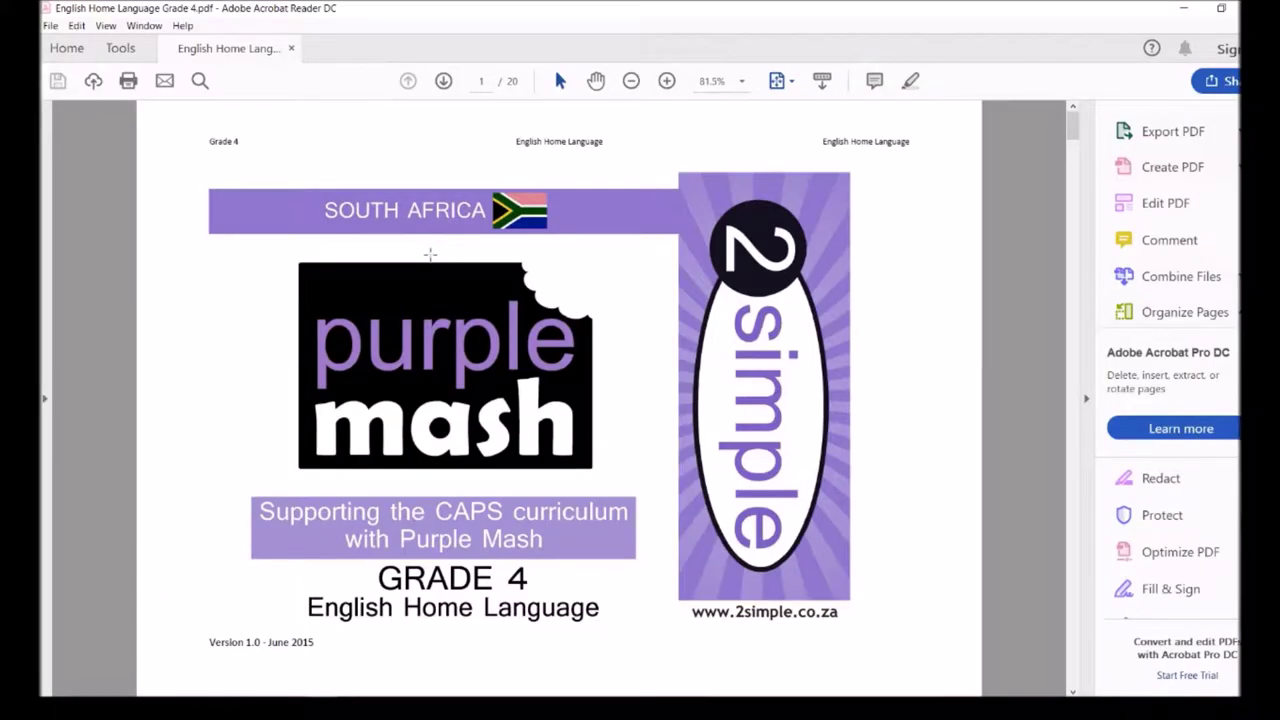
Read through the Grade 4 English Home Language curriculum PDF, from the cover to Weeks 5–6 of Term 4
scroll(430, 255, "down", 15)
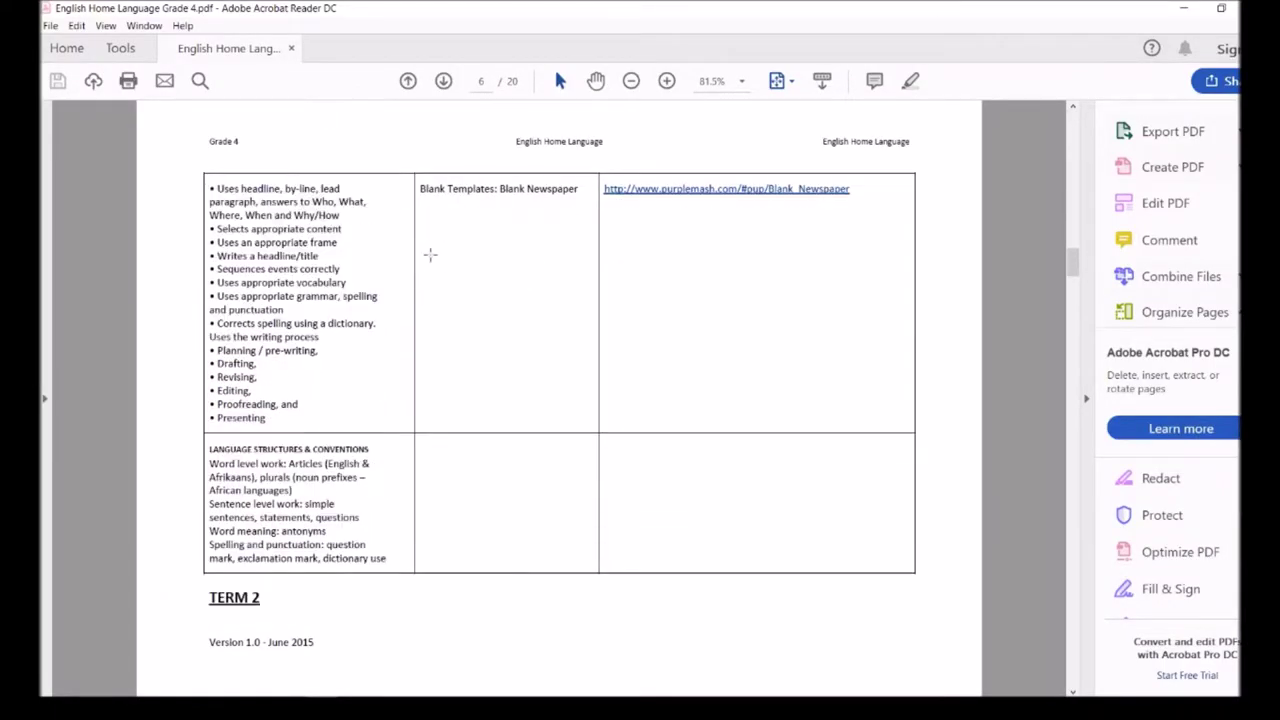
scroll(430, 255, "down", 15)
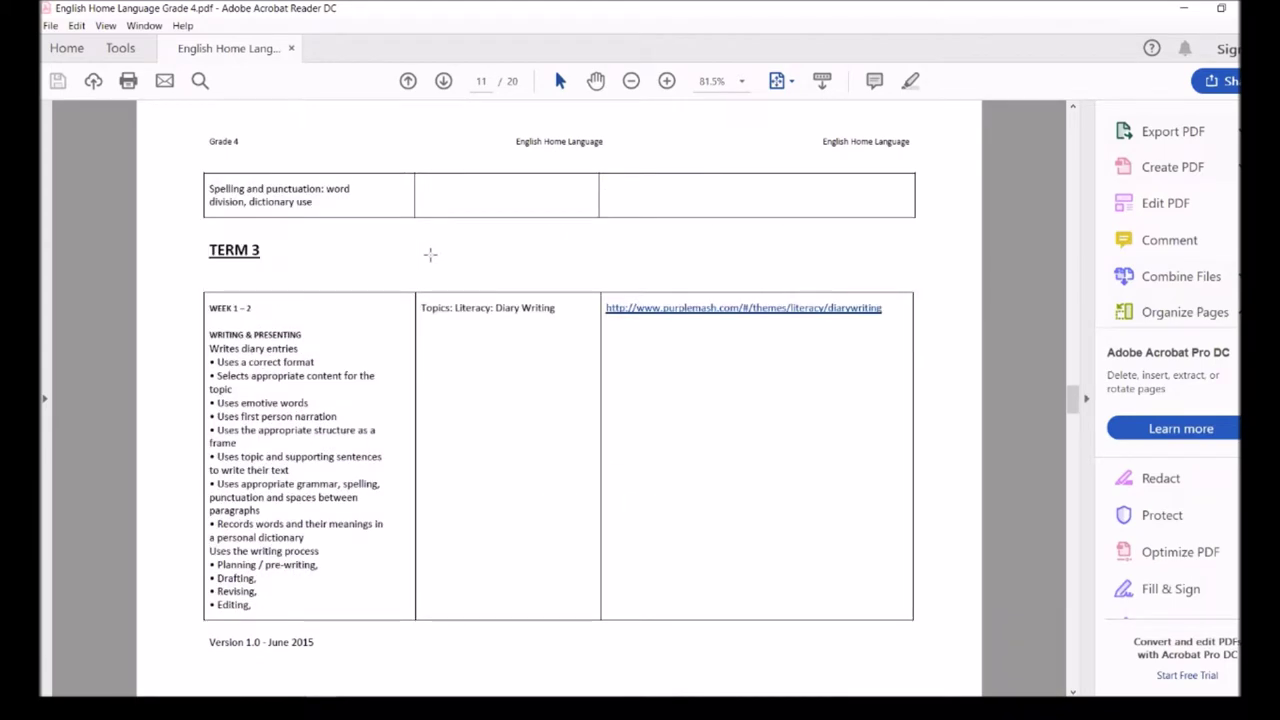
scroll(430, 255, "down", 3)
scroll(430, 255, "up", 3)
scroll(431, 255, "down", 3)
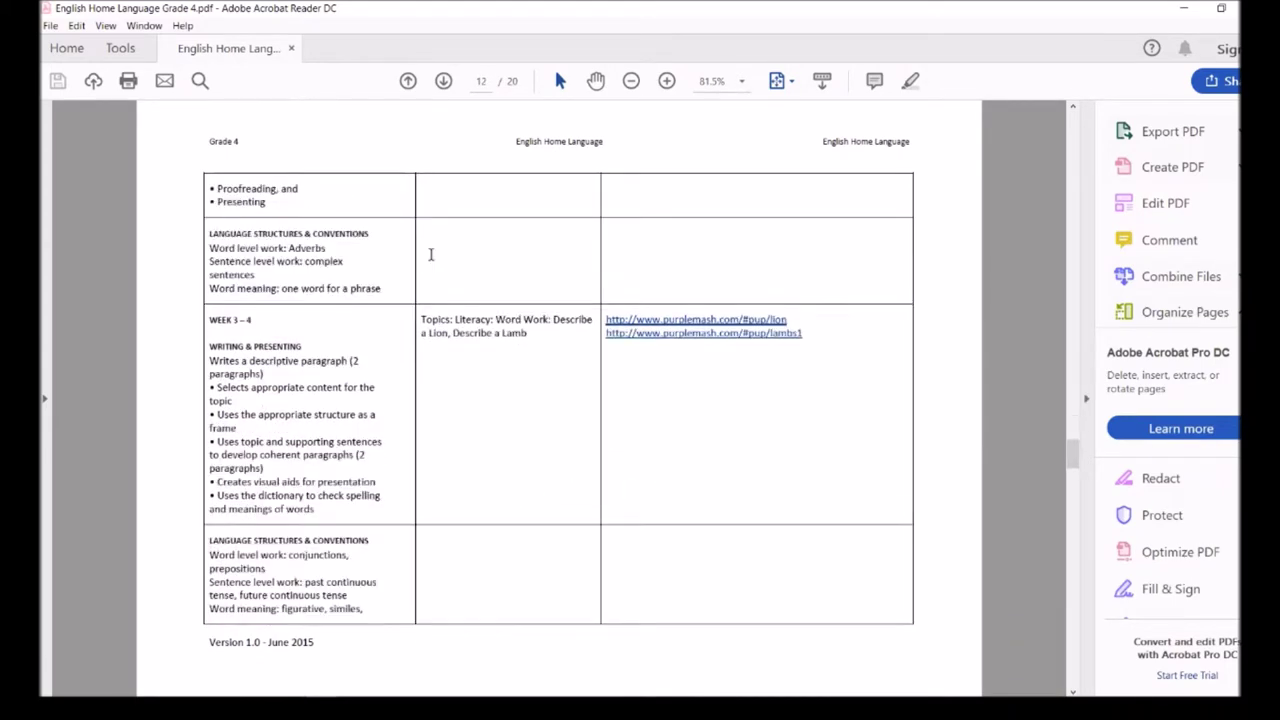
scroll(430, 255, "down", 15)
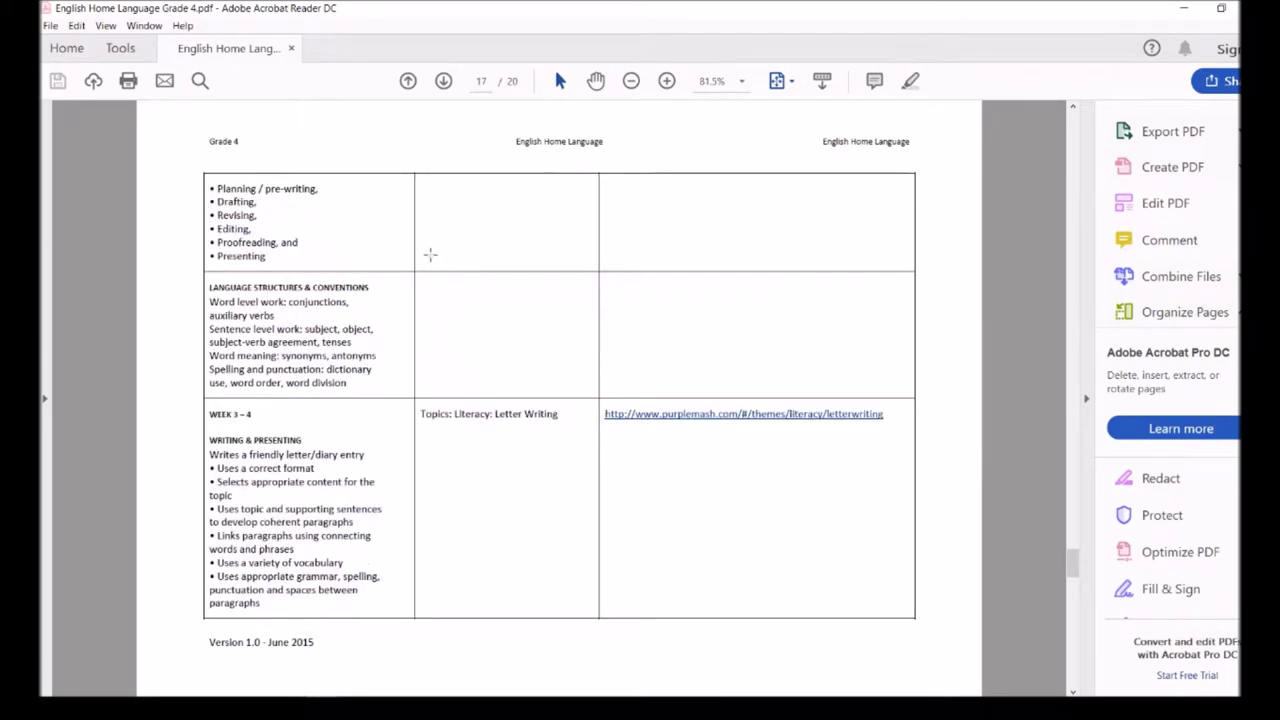
scroll(430, 255, "up", 3)
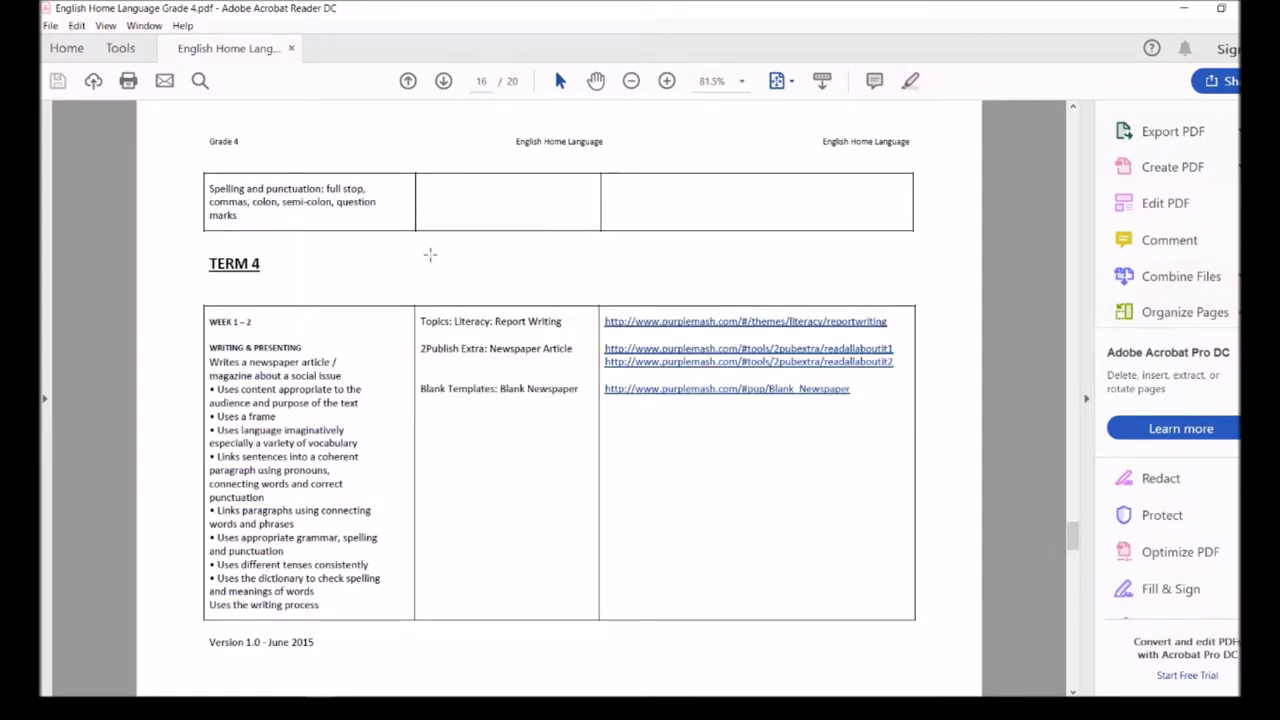
scroll(430, 255, "down", 3)
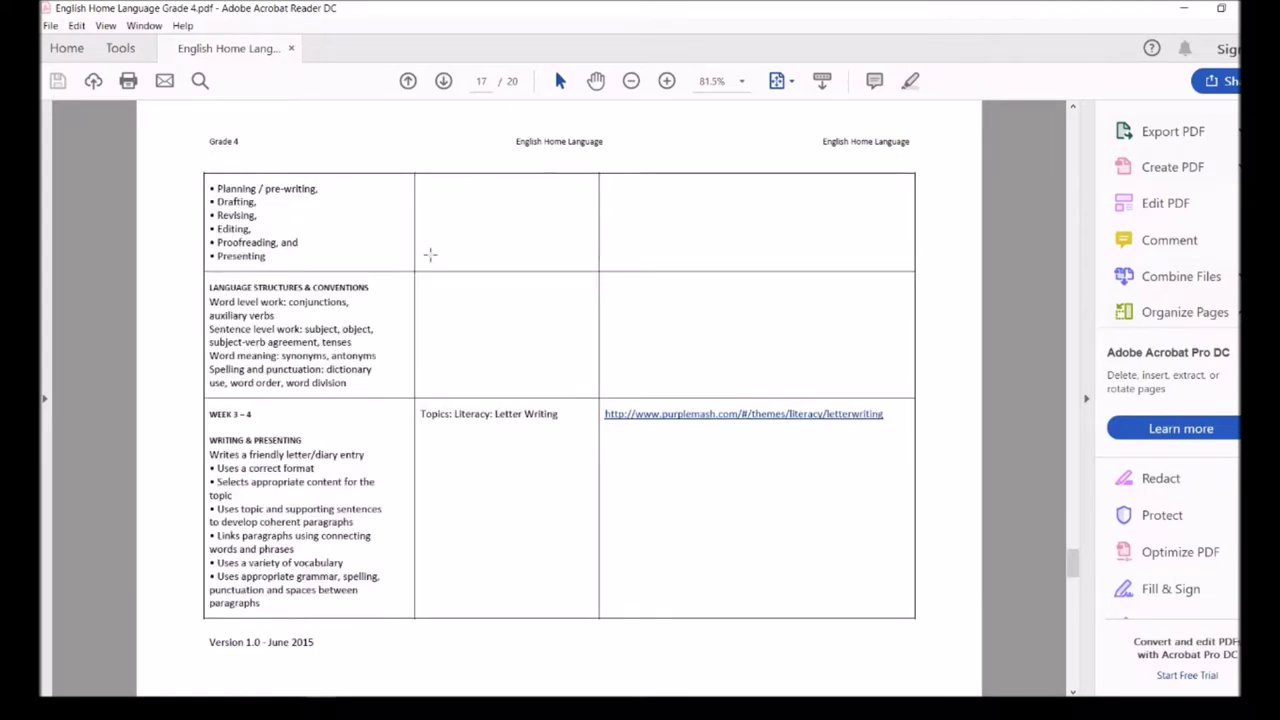
scroll(430, 255, "down", 3)
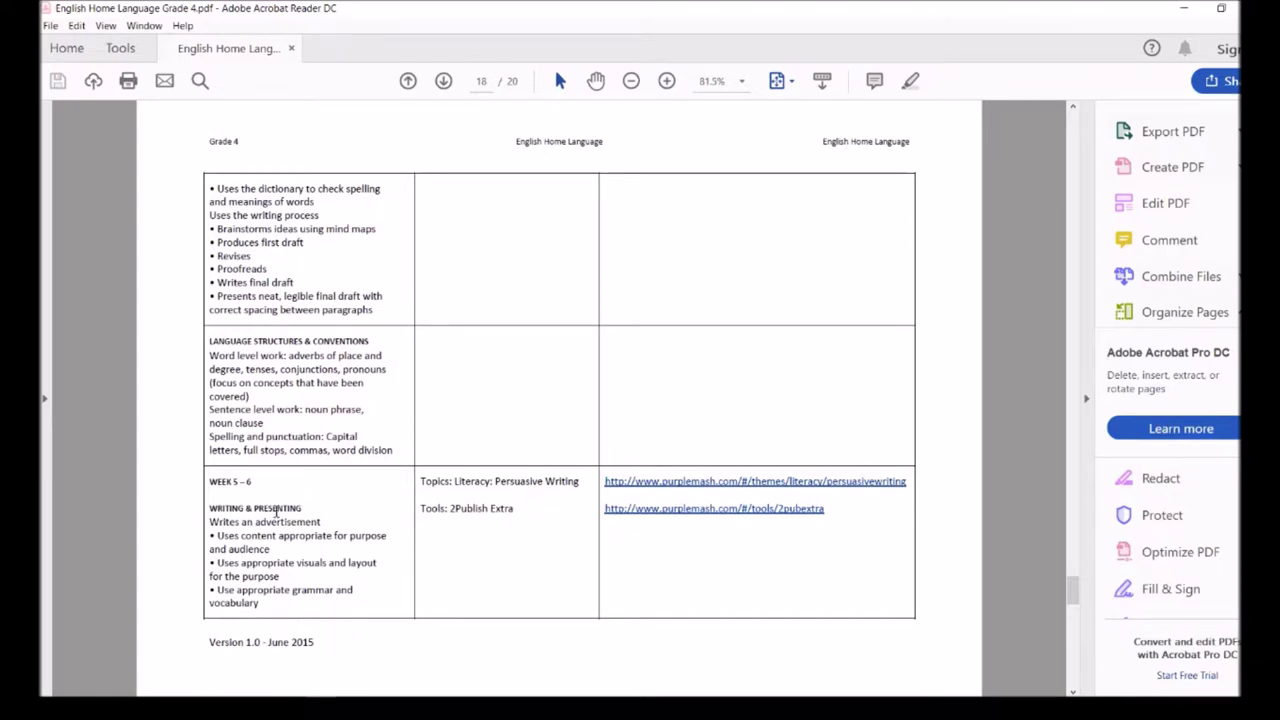
Fit the PDF page to the window width and write "see my last video for this part of the curriculum!" in Notepad
key("ctrl+2")
type("s")
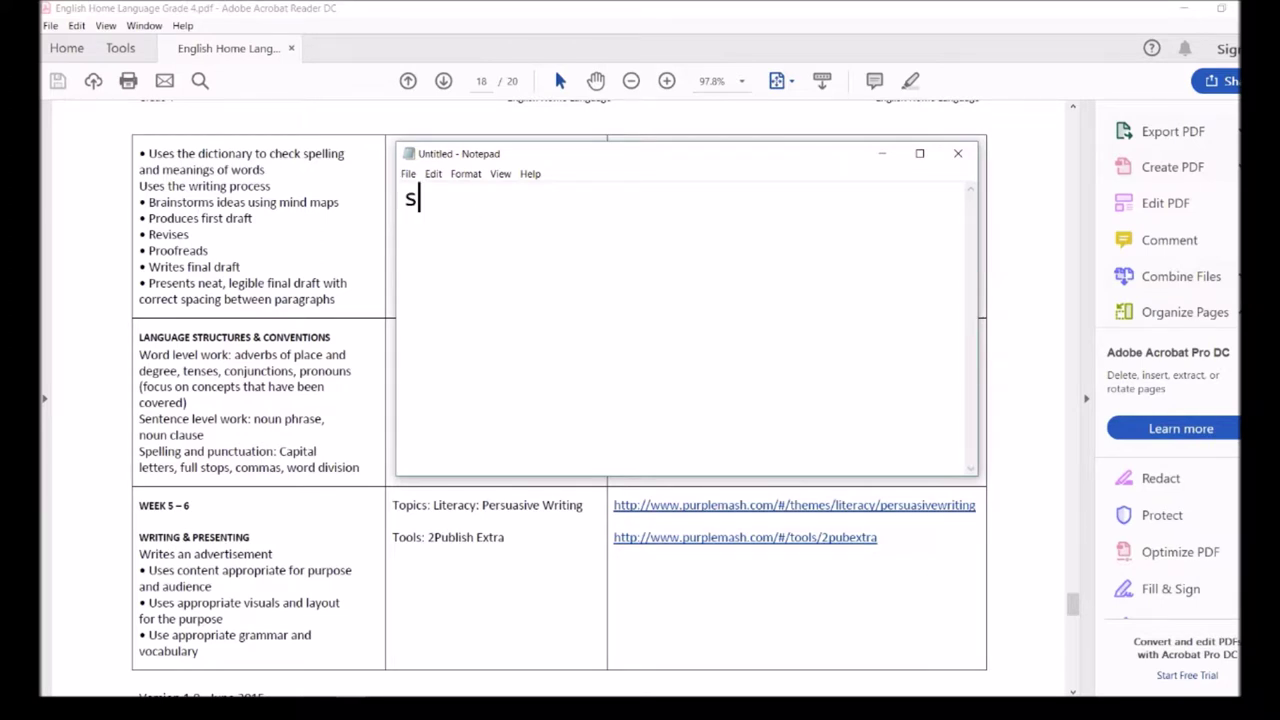
type("ee my last vie")
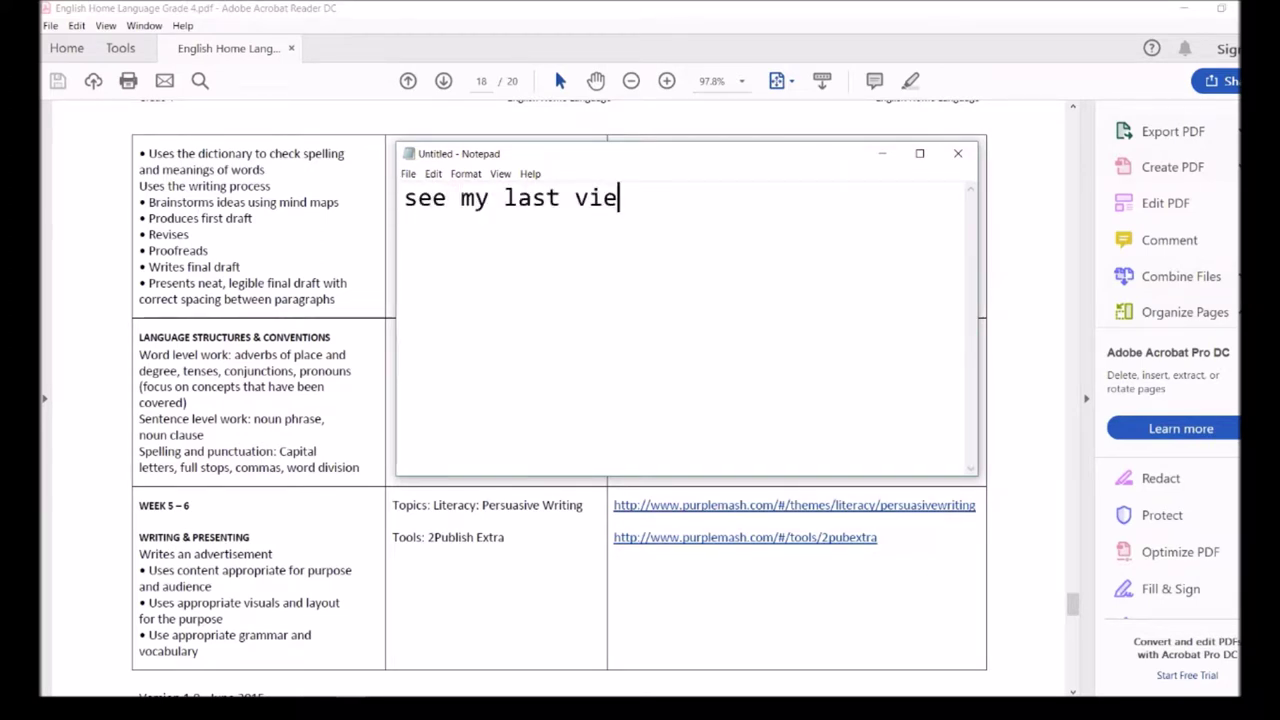
key("BackSpace")
type("deo")
type(" for this ")
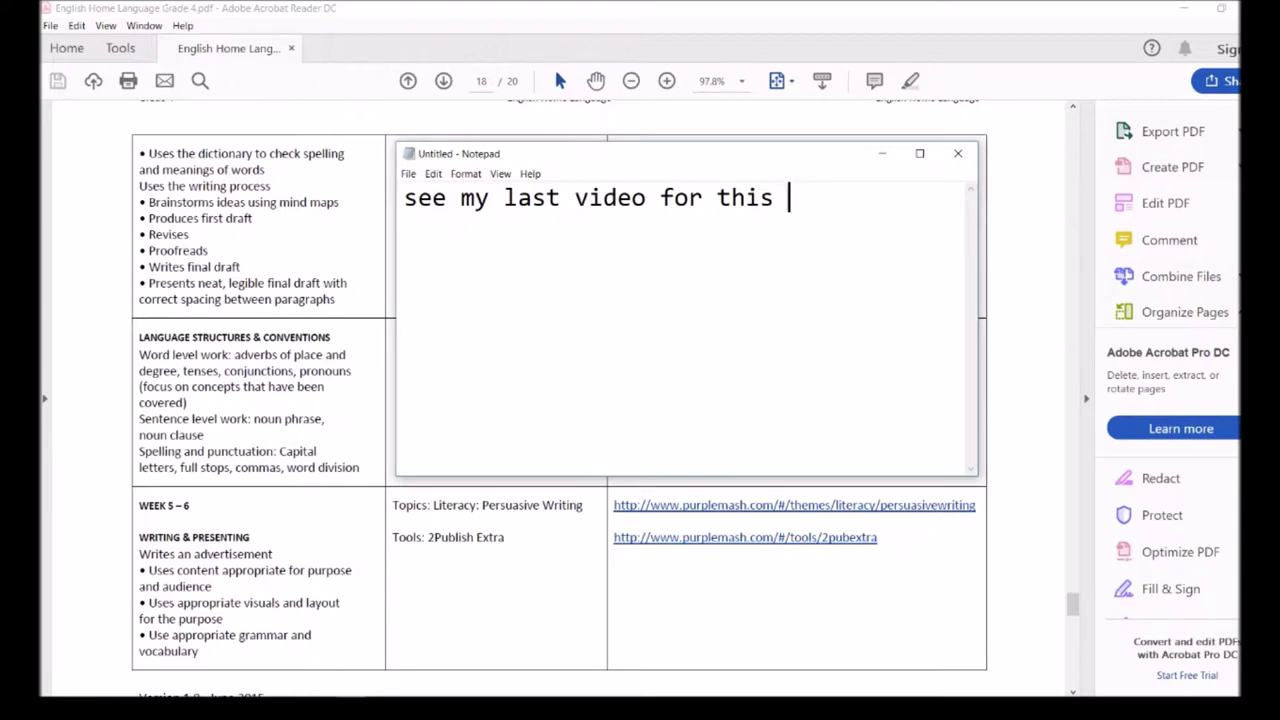
type("part of the cuyr")
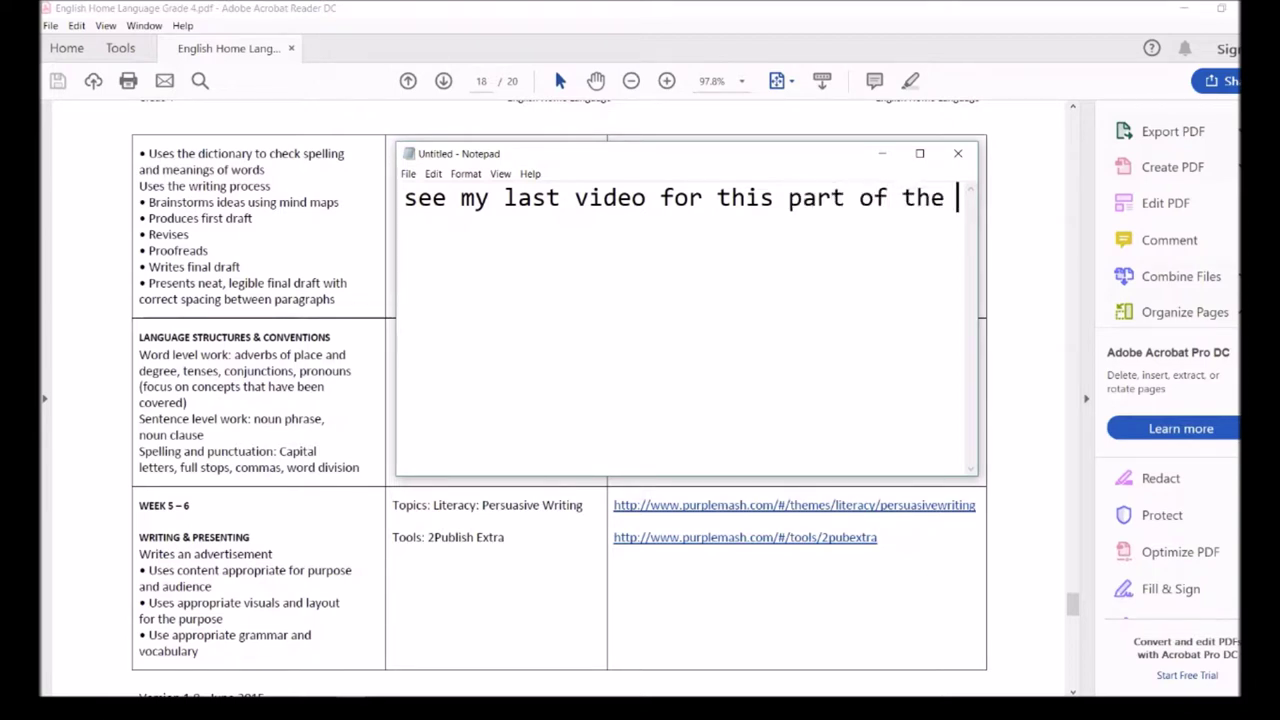
key("BackSpace")
key("BackSpace")
type("rr")
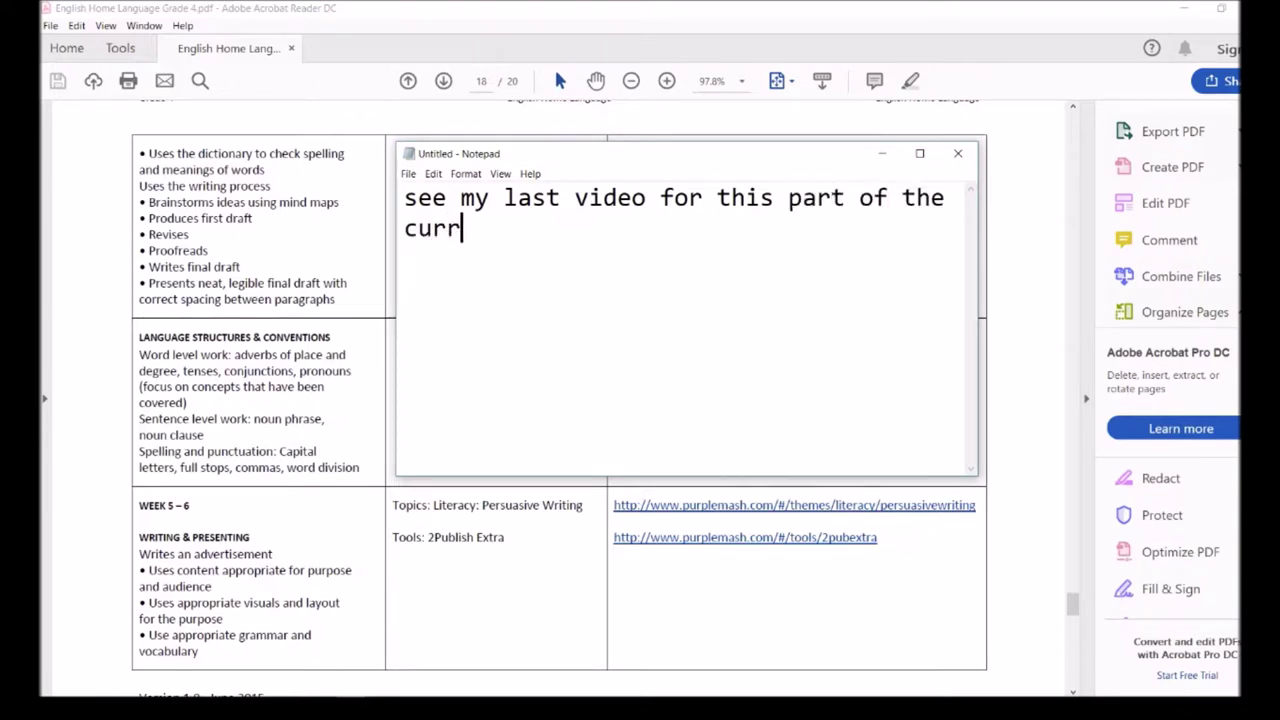
type("iculum!")
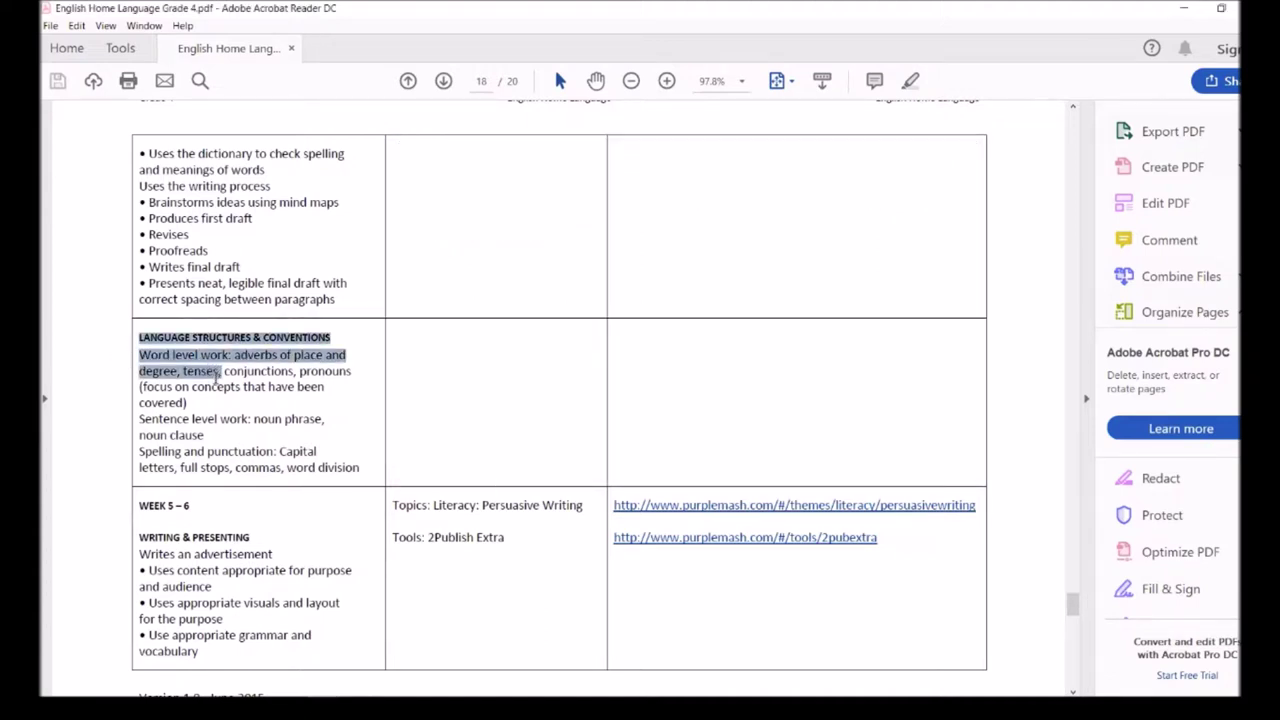
Highlight the Language Structures & Conventions section above Weeks 5–6 in the PDF and bring the Notepad note back over it
left_click_drag(215, 377, 352, 466)
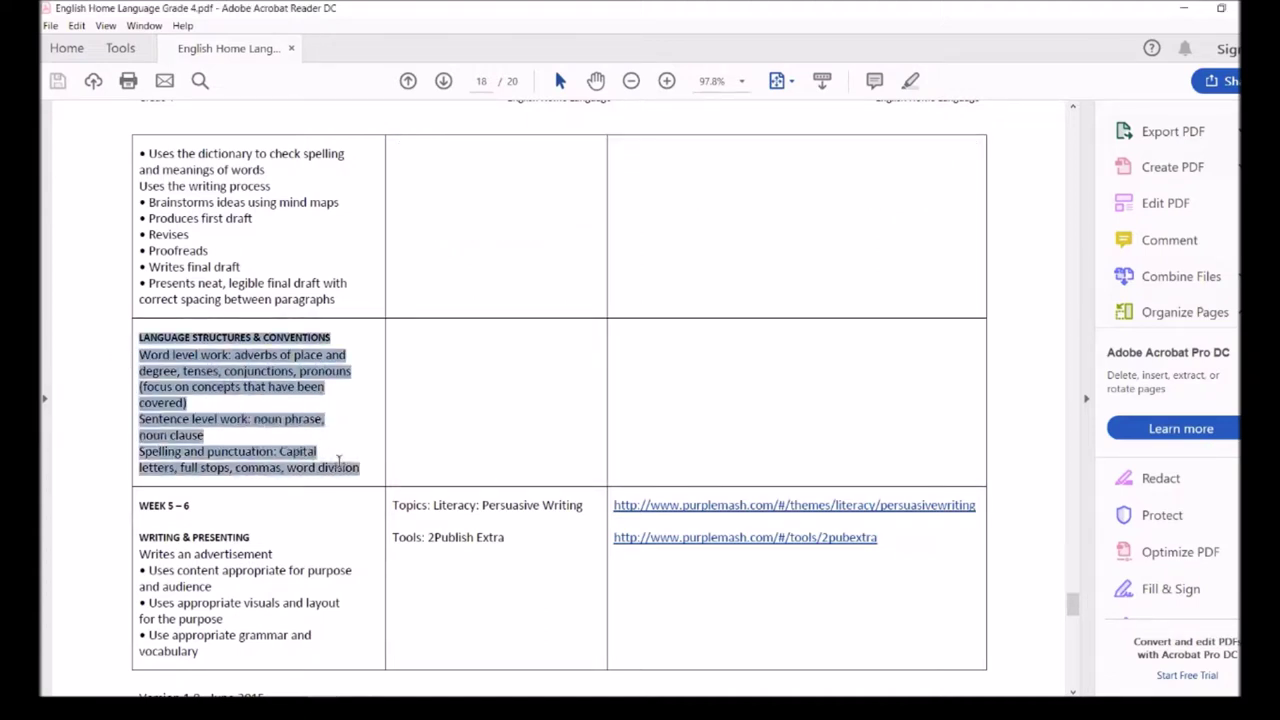
mouse_move(443, 700)
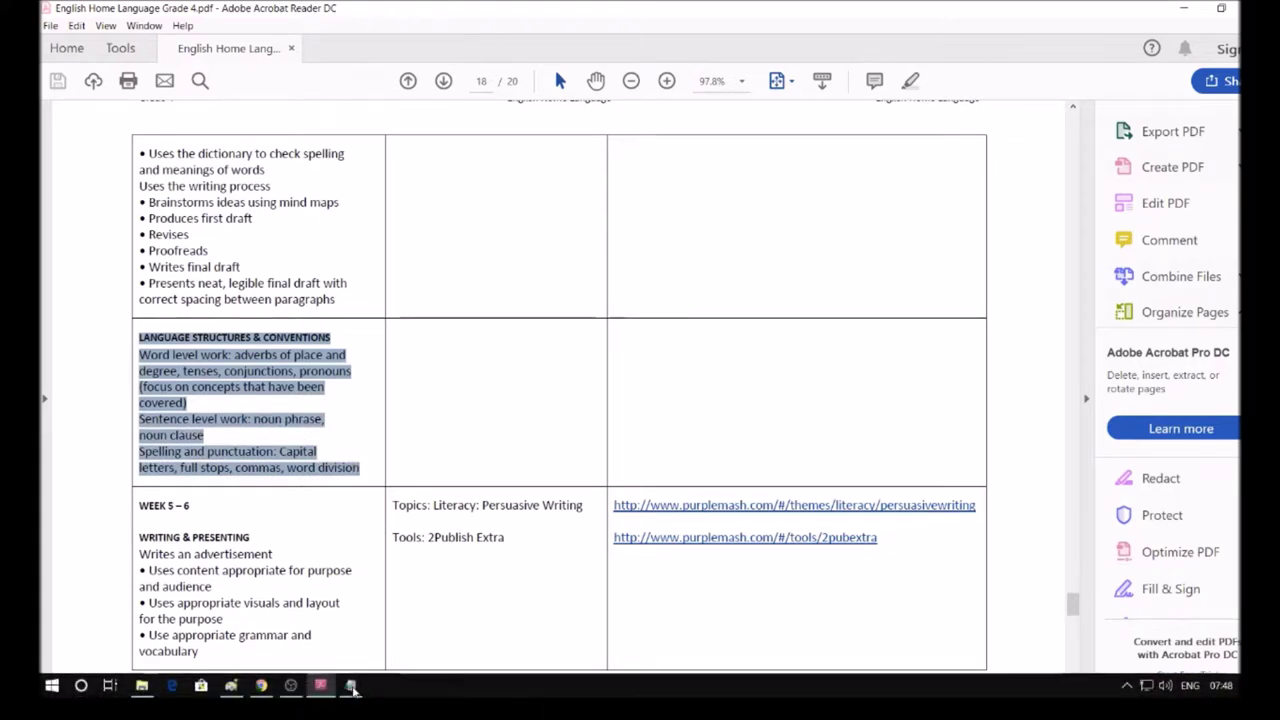
left_click(350, 685)
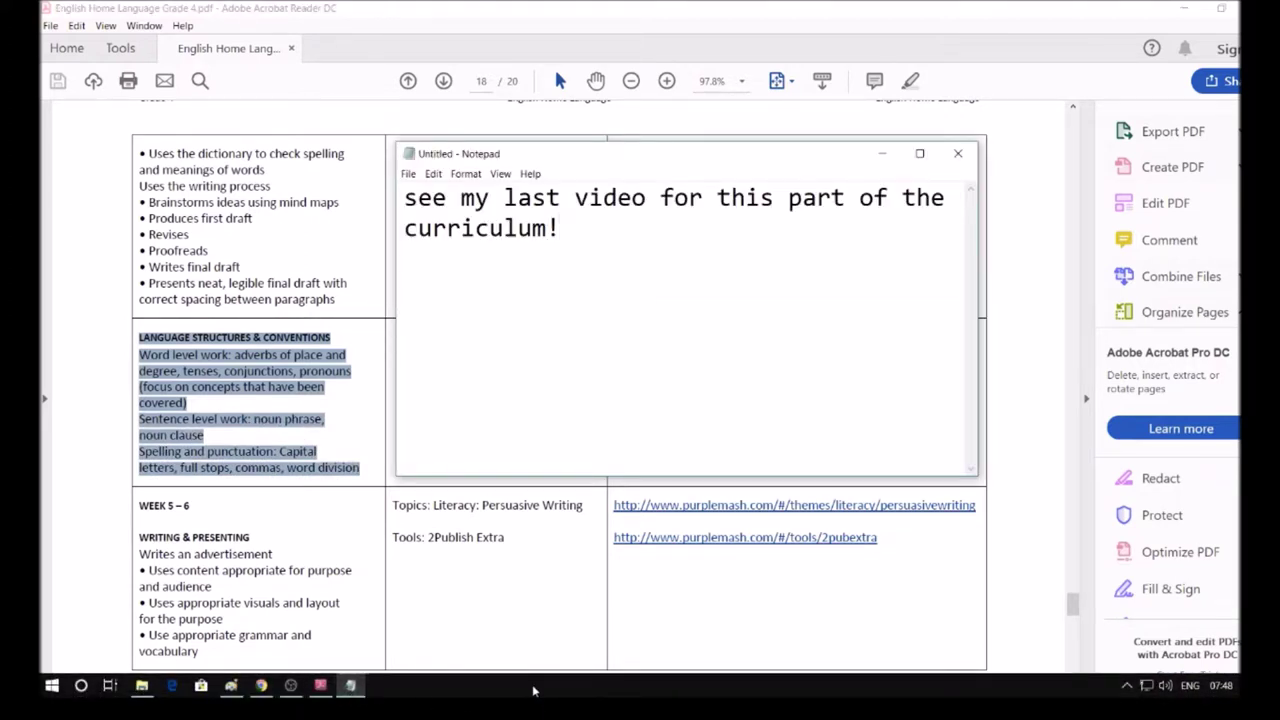
Return to the browser copy of the Grade 4 curriculum PDF and open the Weeks 5–6 link for 2Publish Extra
left_click(261, 594)
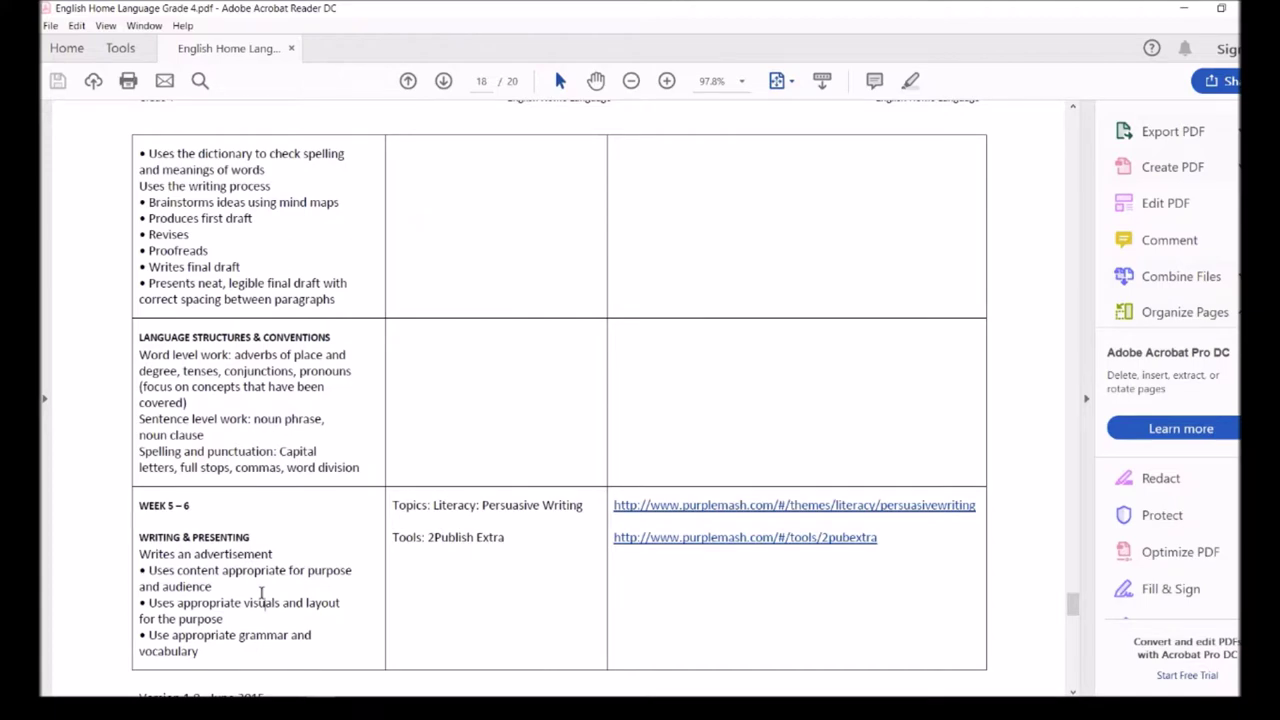
key("alt+Tab")
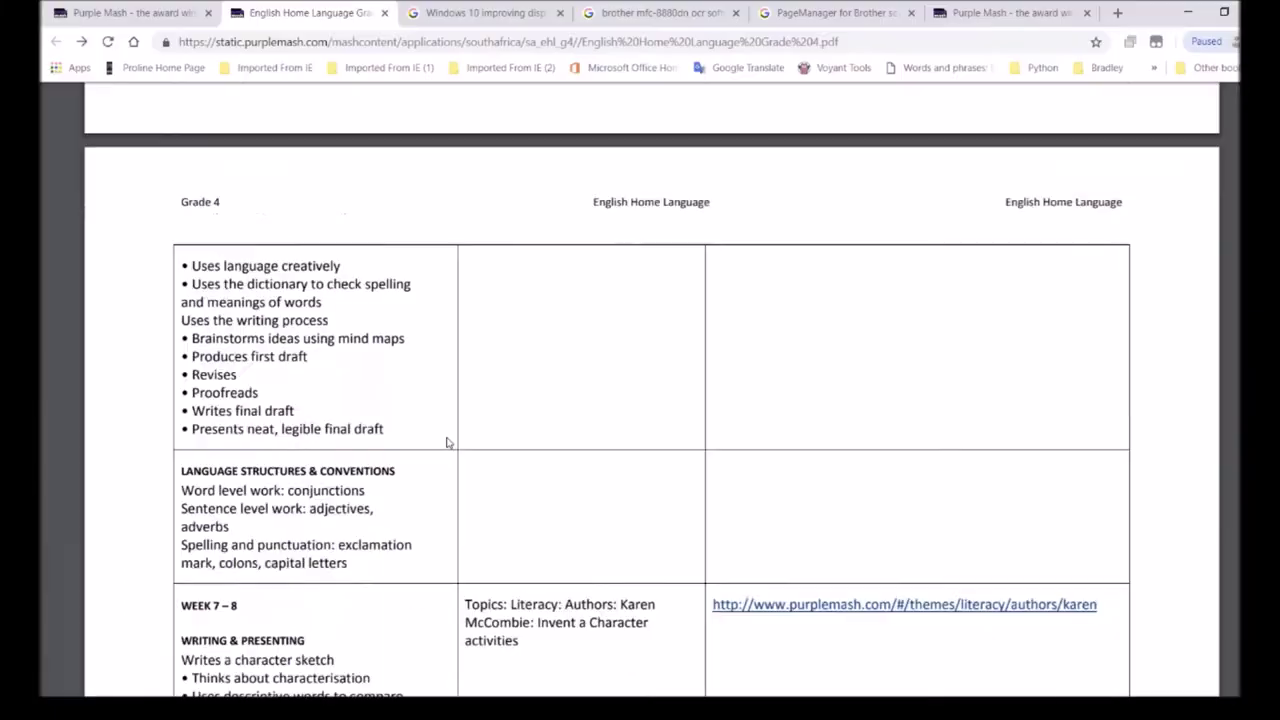
scroll(448, 442, "up", 5)
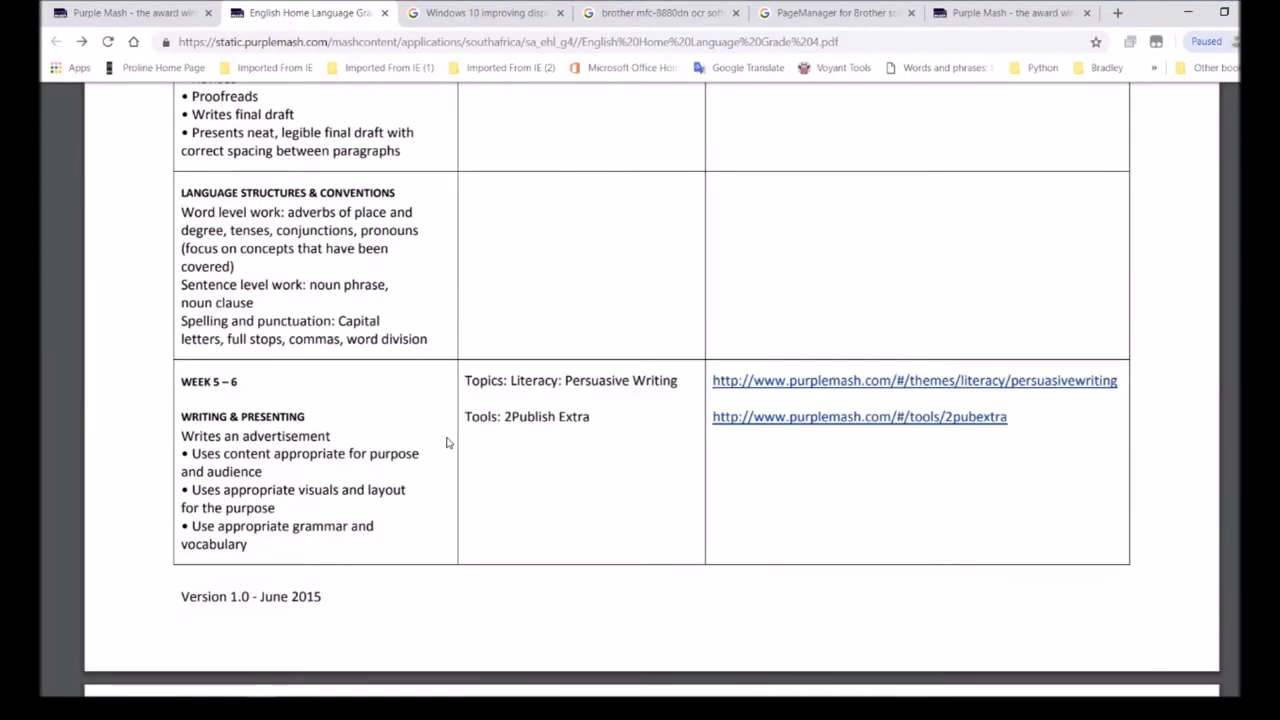
left_click(884, 421)
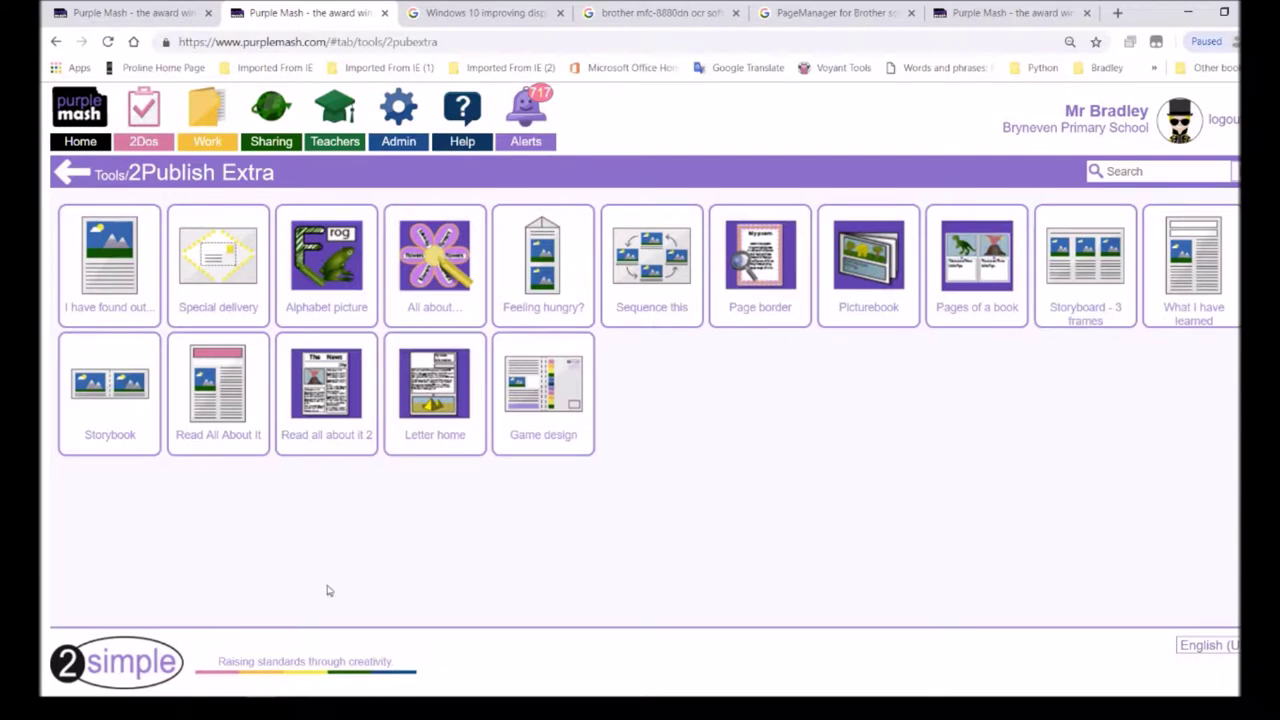
Examine the previews of the 2Publish Extra templates, including Special delivery, Storyboard - 3 frames, Game design and Letter home
mouse_move(116, 310)
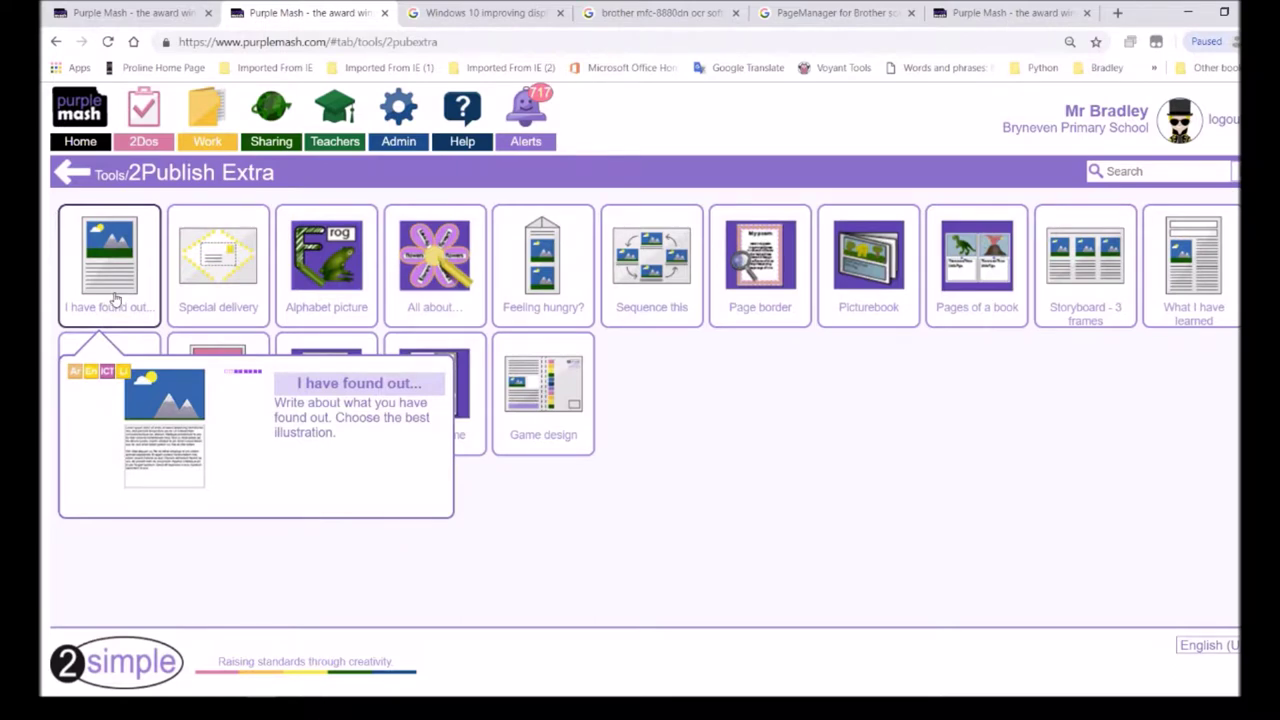
mouse_move(236, 293)
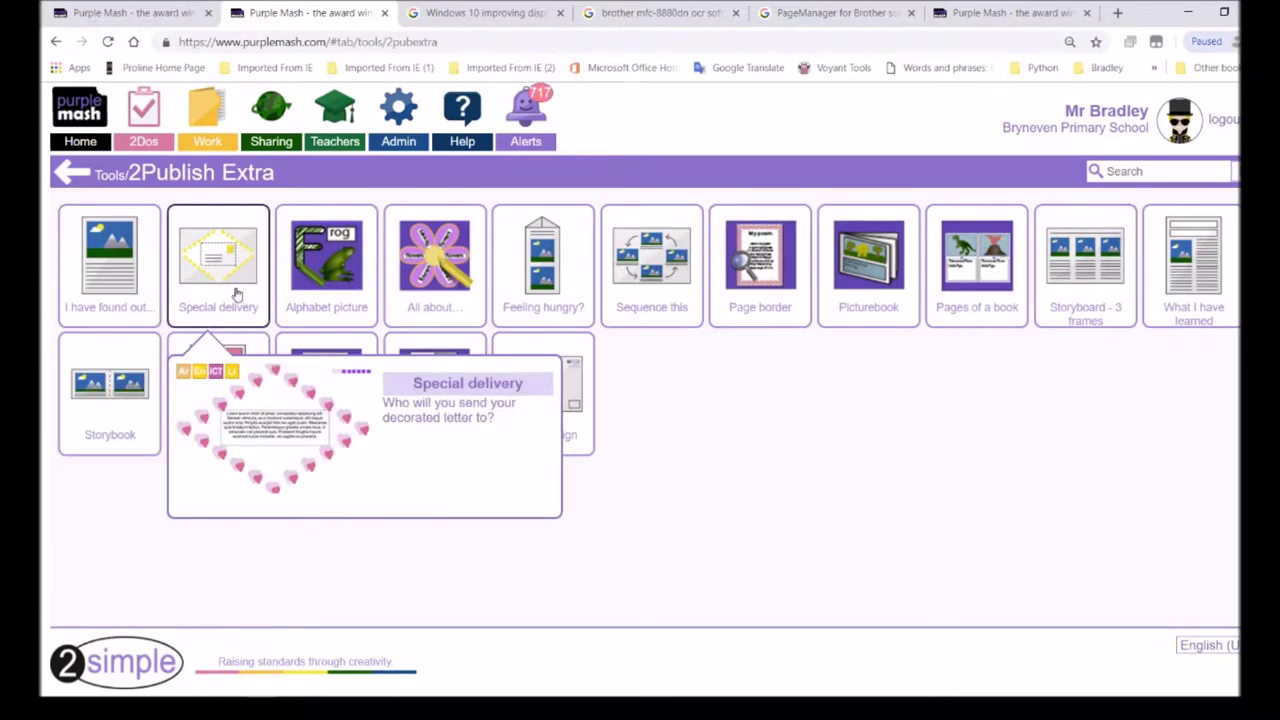
mouse_move(336, 284)
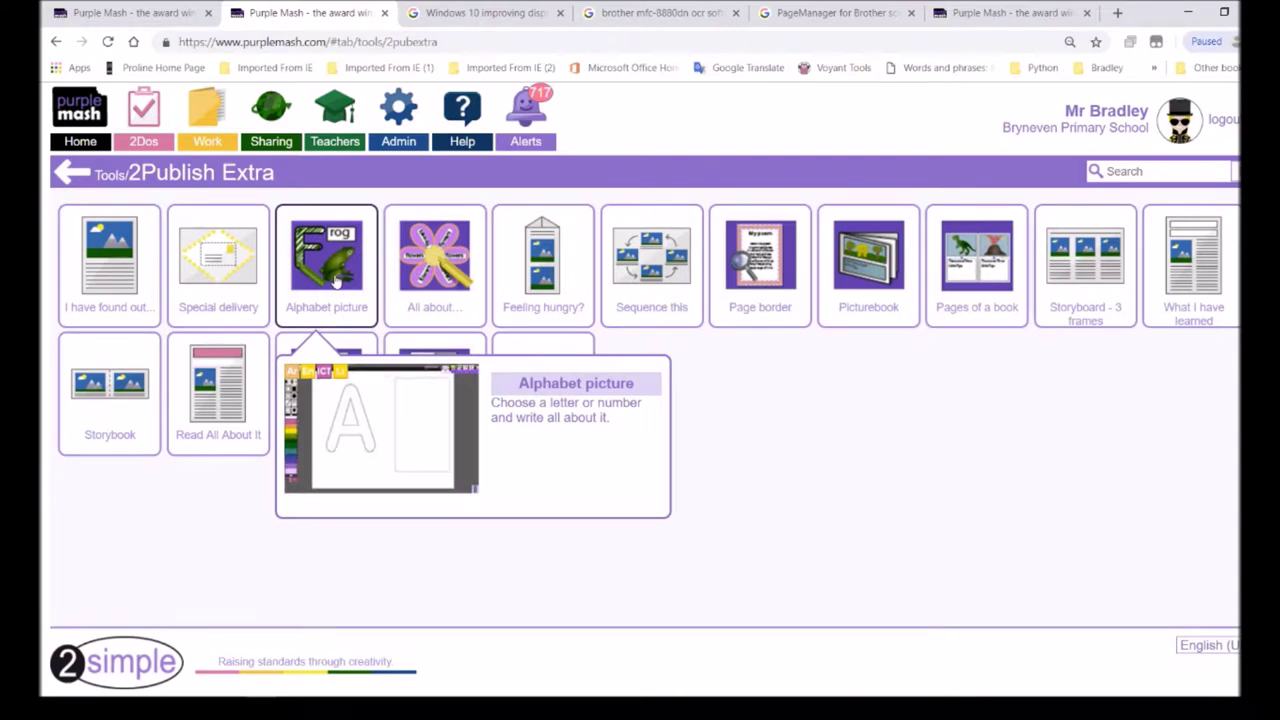
mouse_move(447, 273)
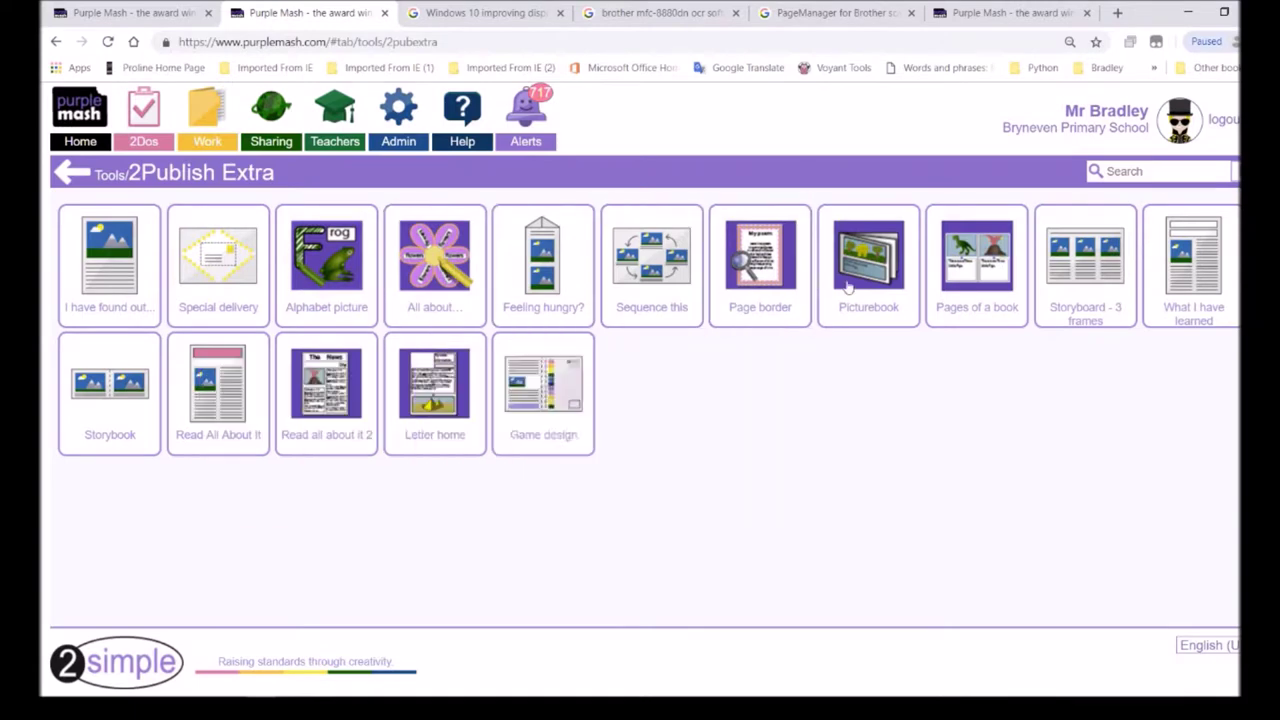
mouse_move(1122, 288)
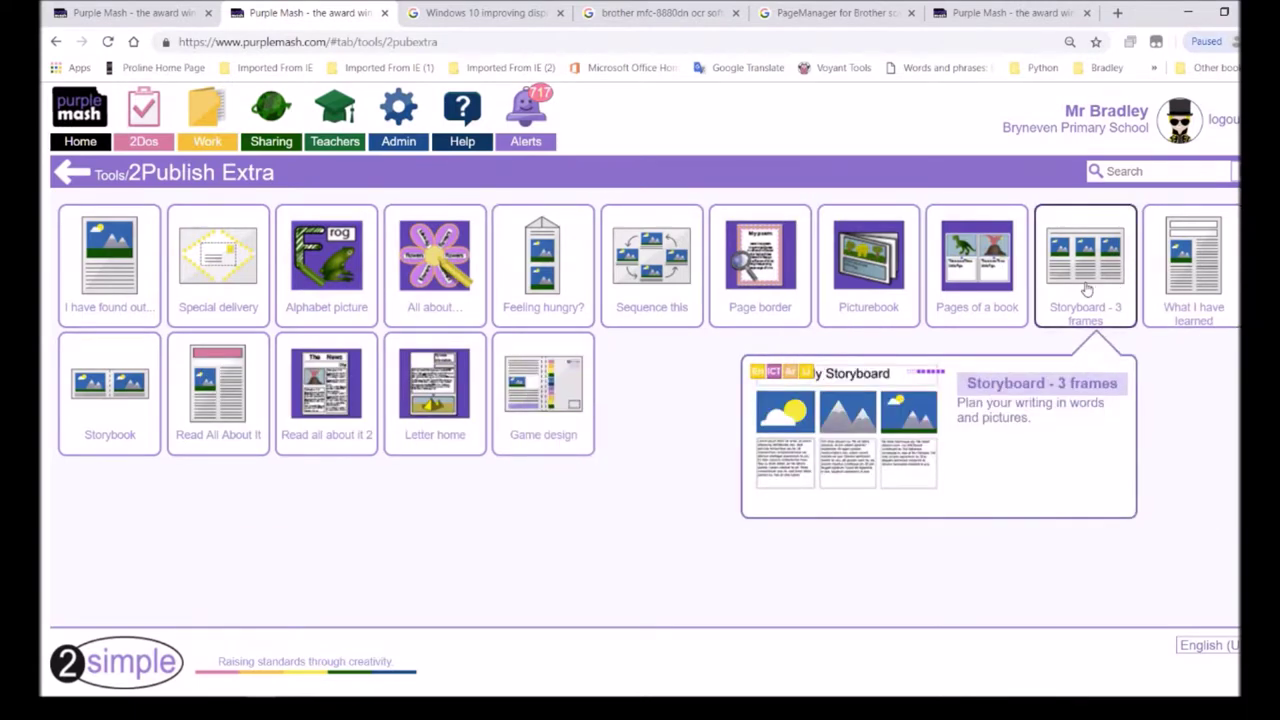
mouse_move(1197, 289)
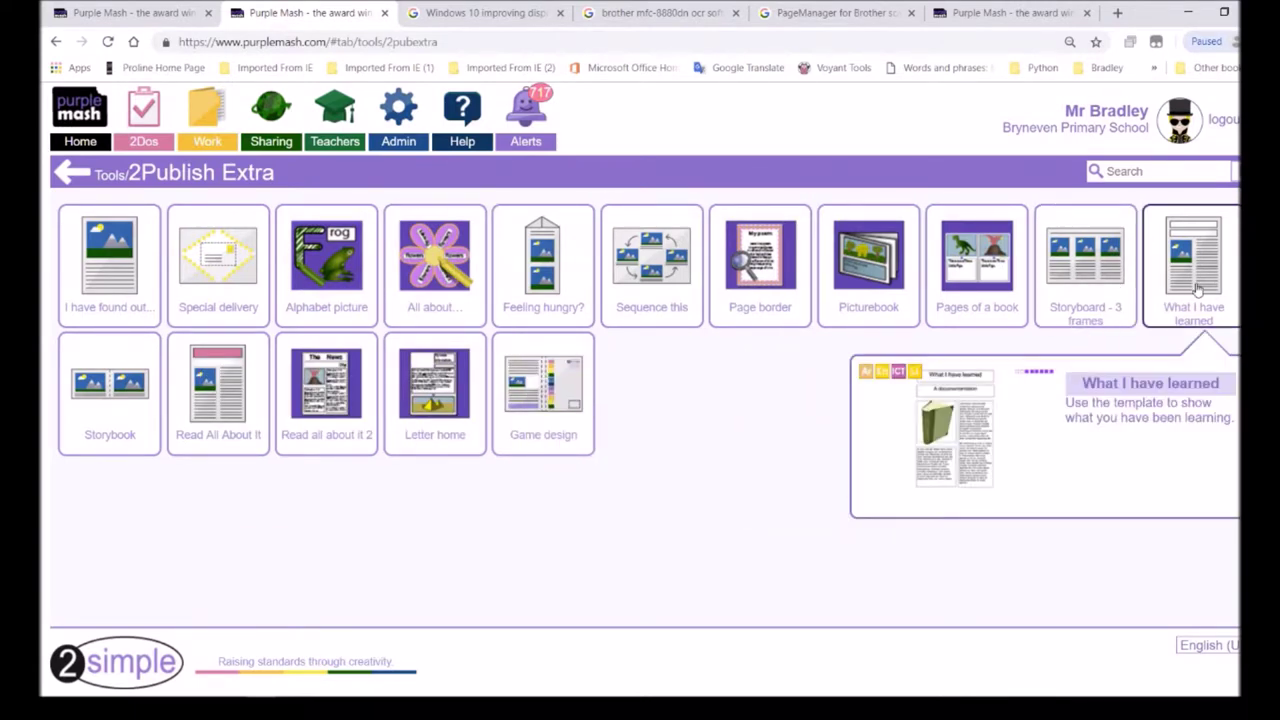
mouse_move(551, 403)
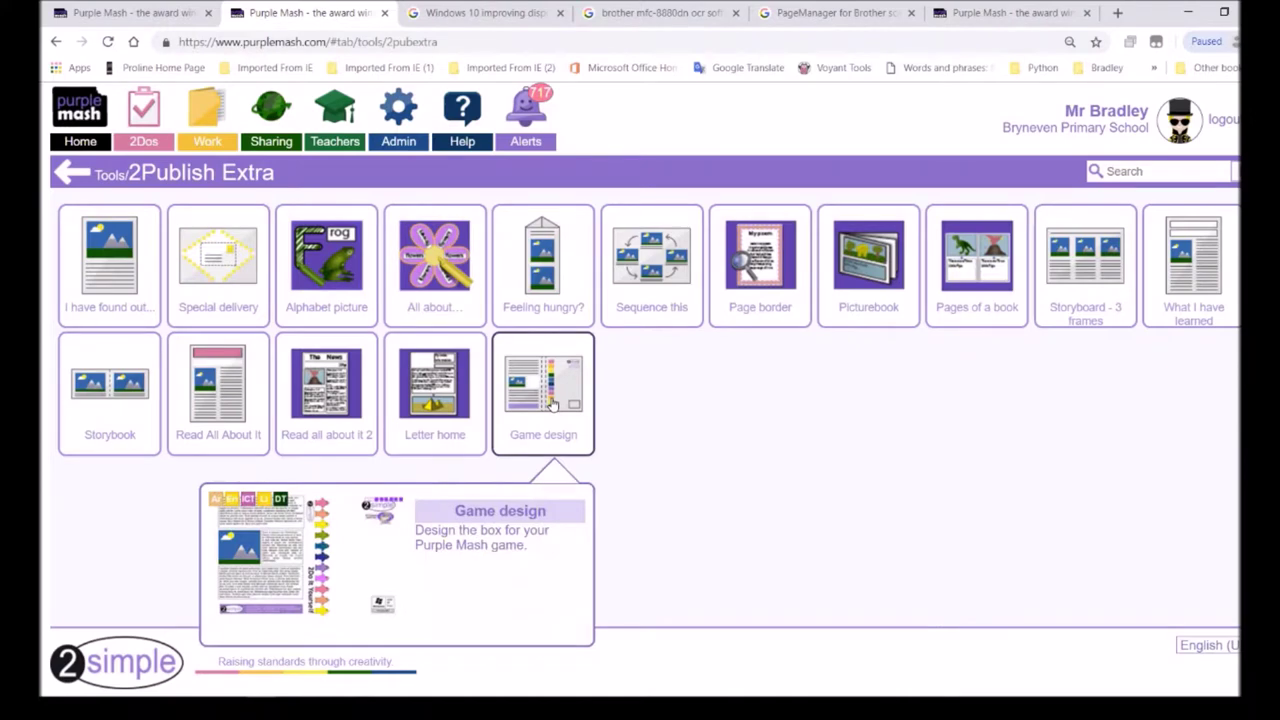
mouse_move(432, 400)
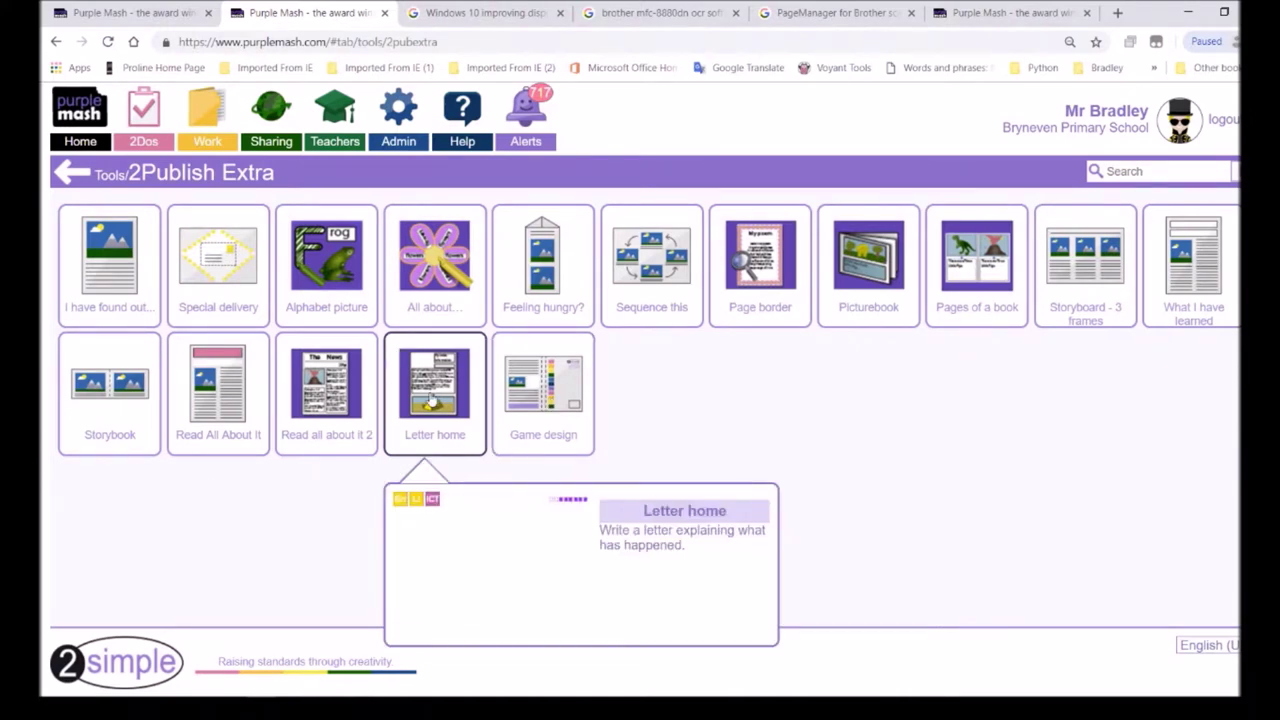
Launch the "Read all about it 2" newspaper template and switch it to teacher mode
mouse_move(297, 395)
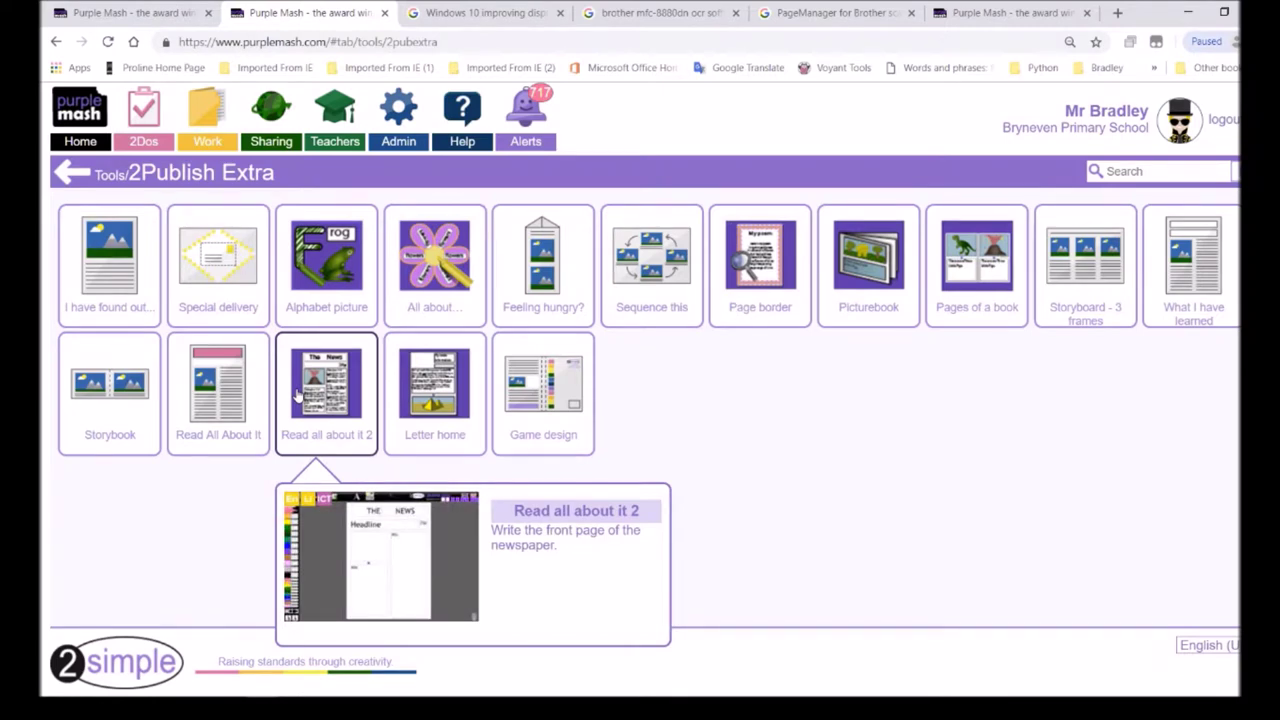
left_click(297, 395)
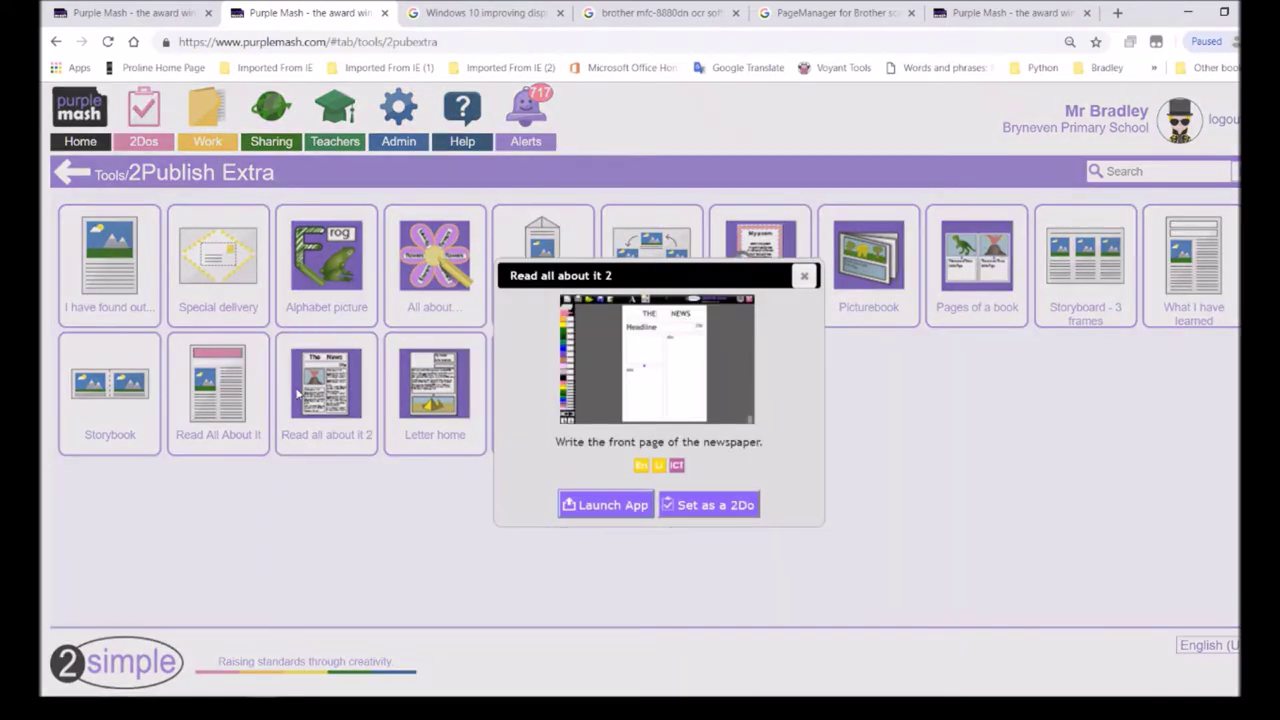
left_click(610, 506)
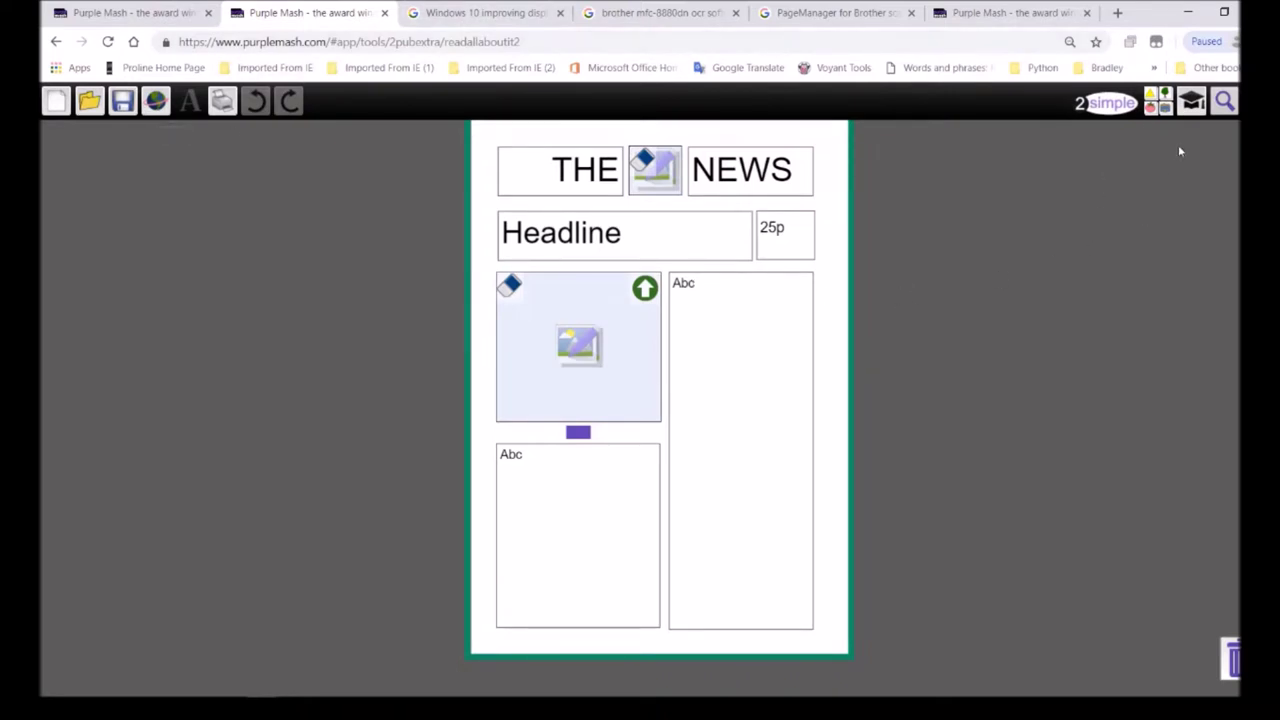
left_click(1193, 103)
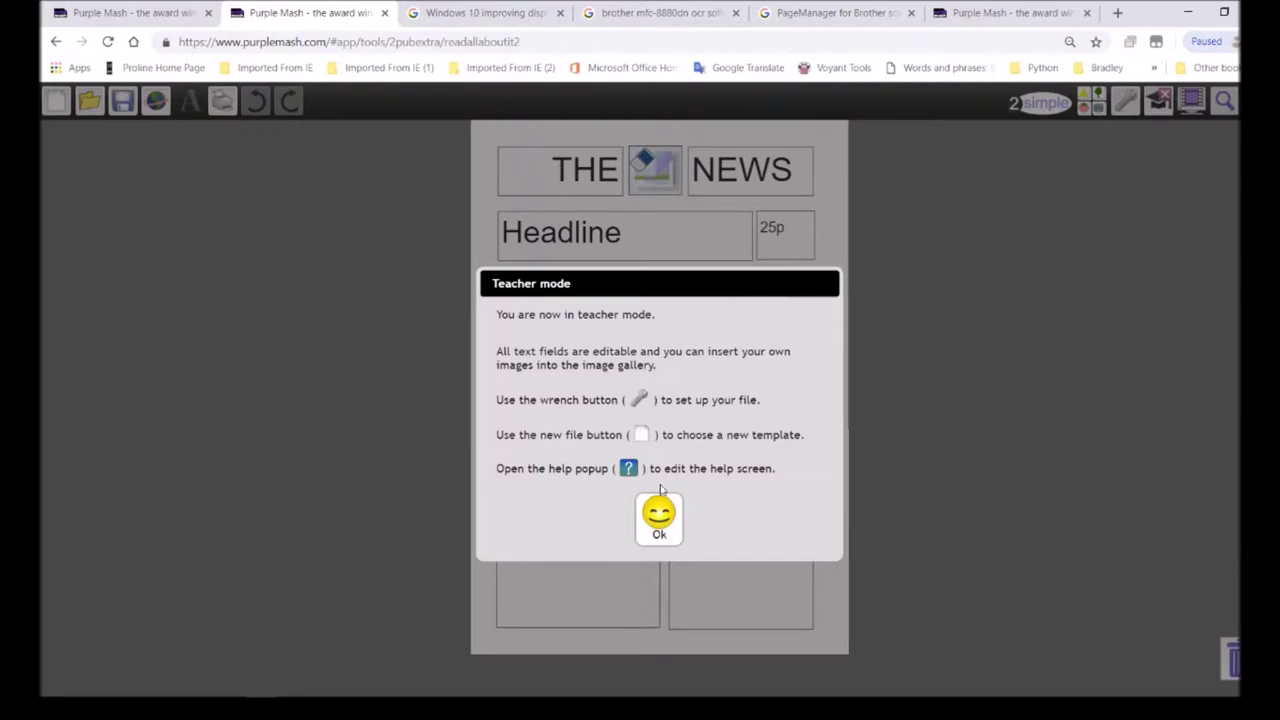
left_click(664, 520)
Open the project setup and set the title to "The School Art Exhibition"
left_click(1126, 102)
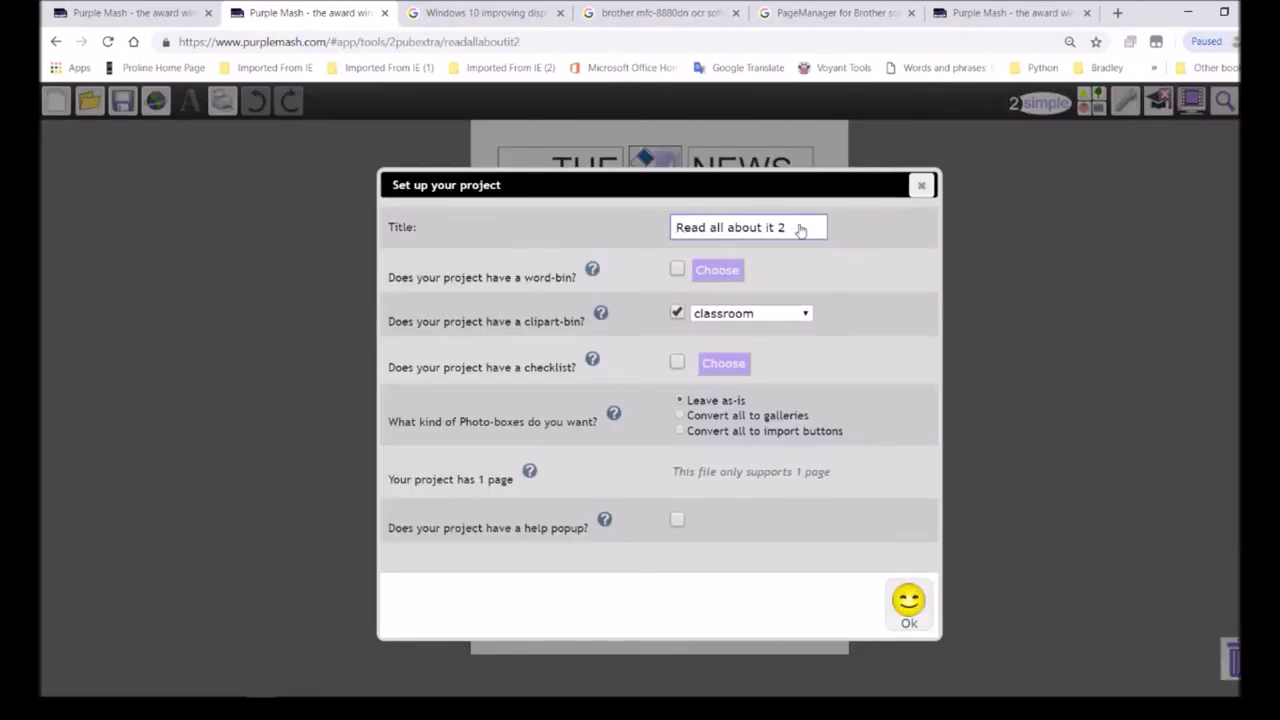
left_click_drag(786, 227, 652, 223)
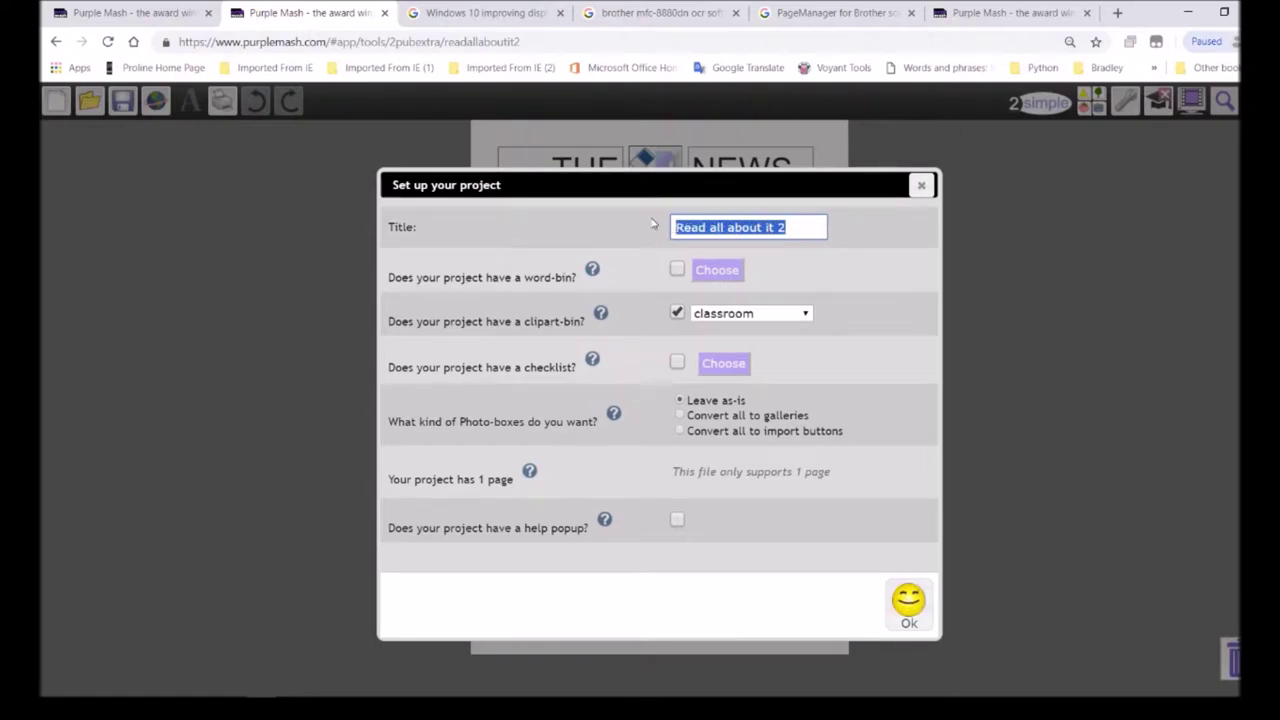
type("The New")
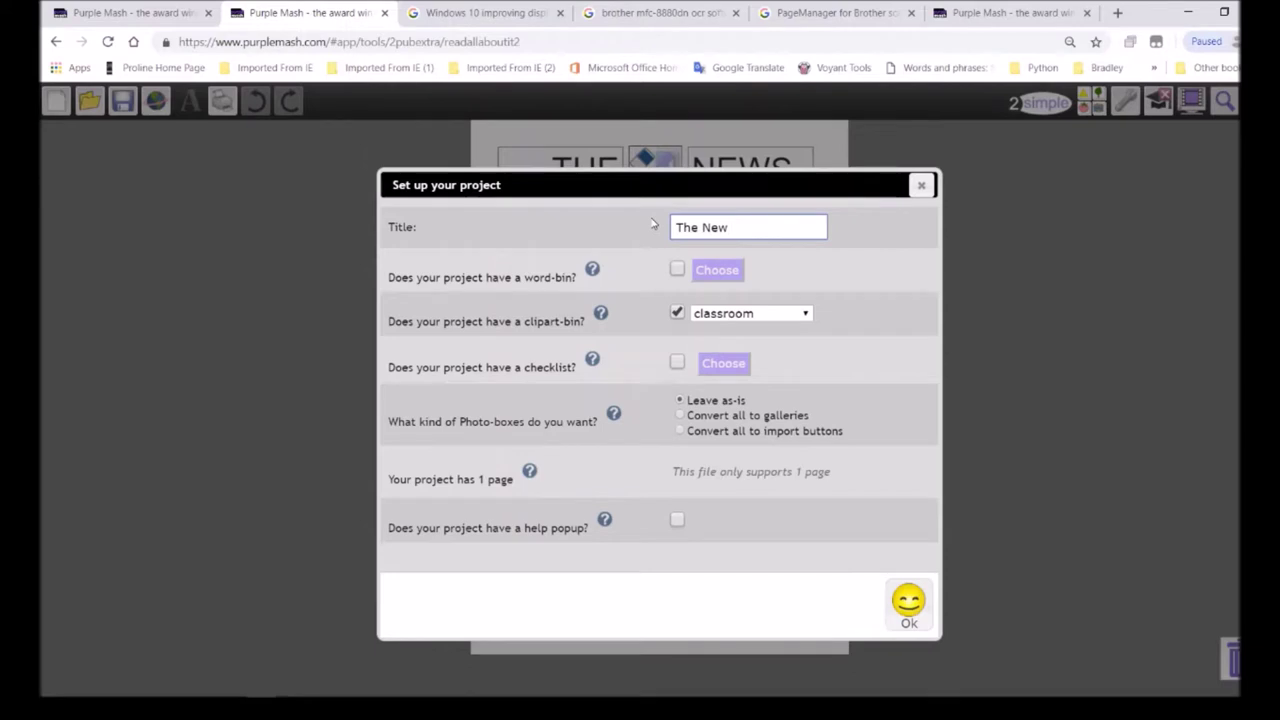
key("BackSpace")
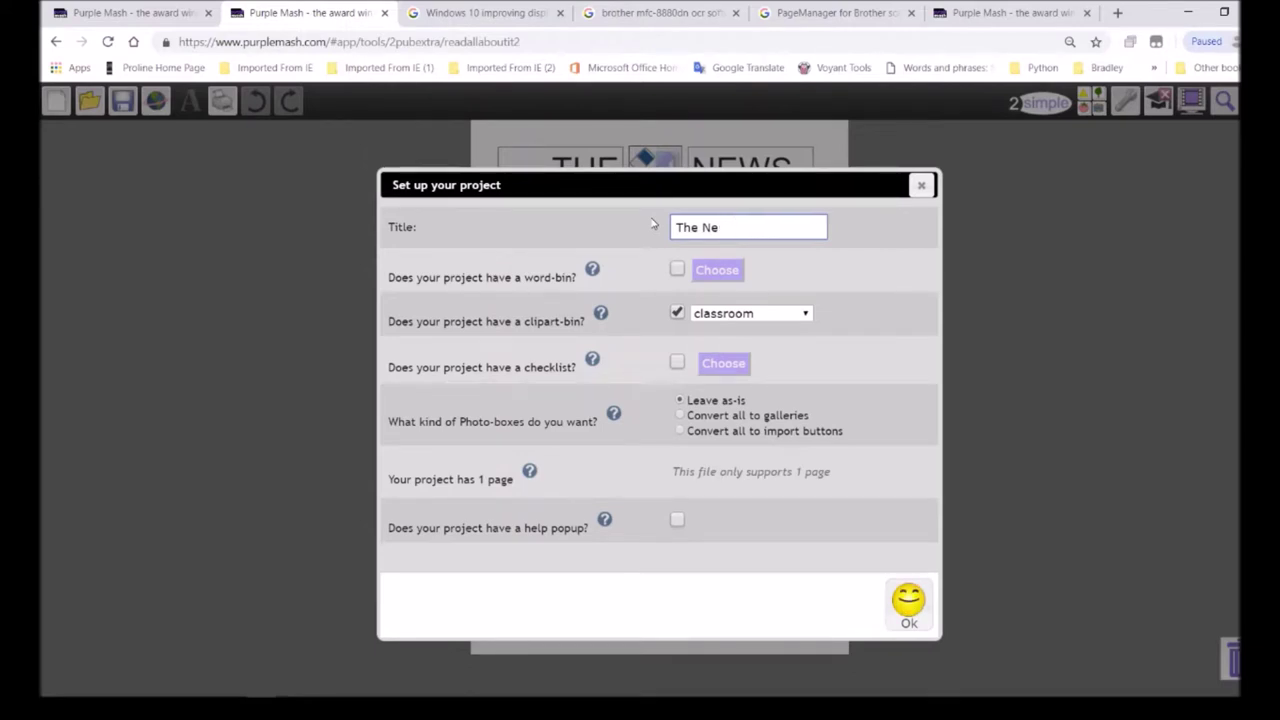
key("BackSpace")
key("BackSpace")
type("School Art")
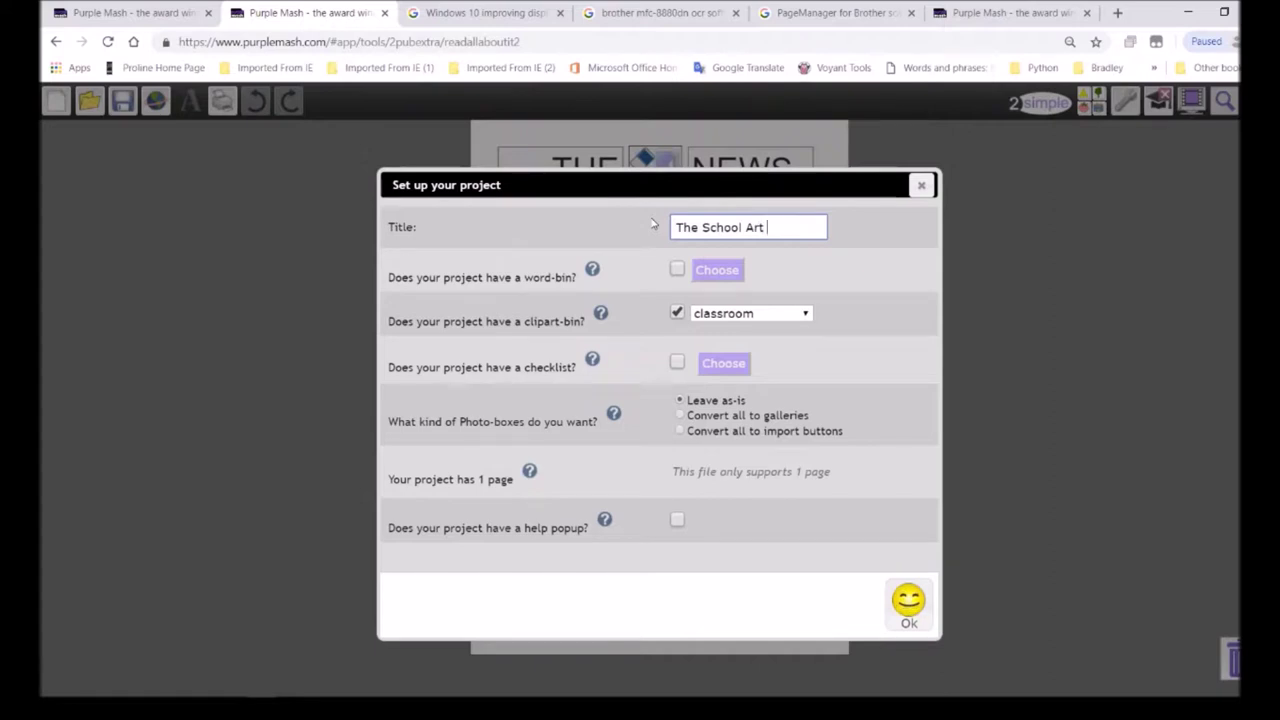
type(" Exhibition")
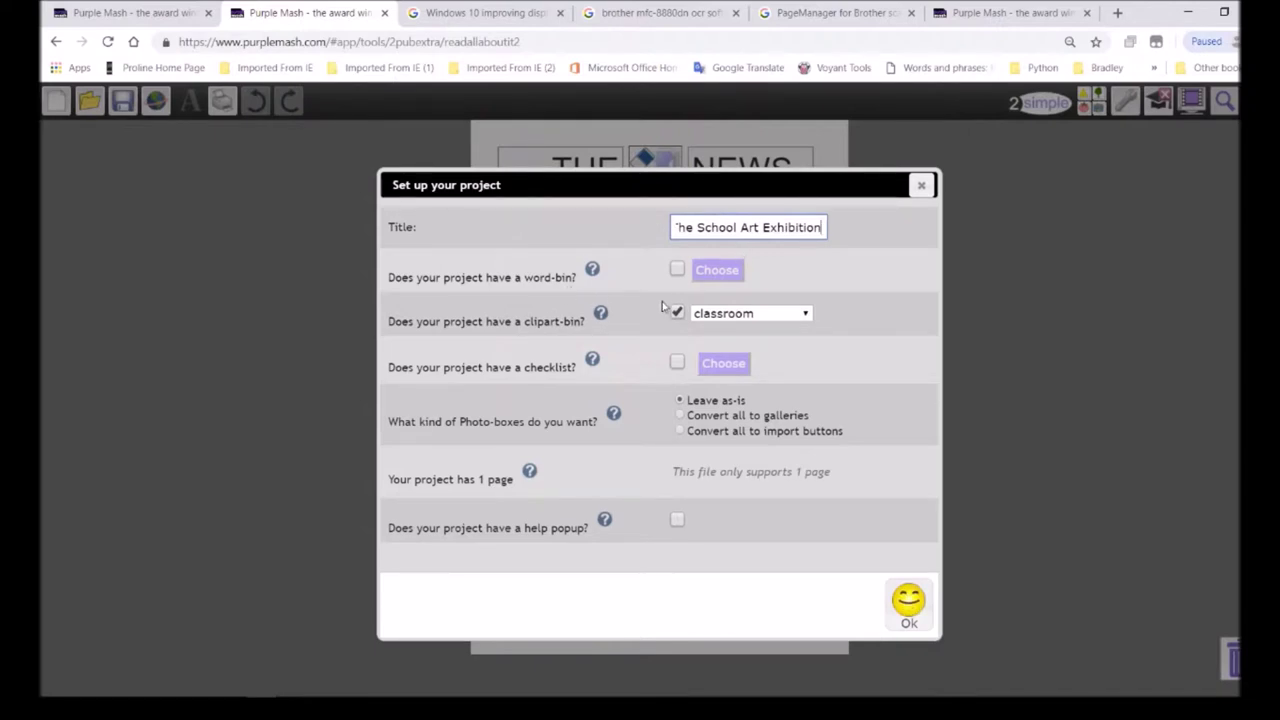
left_click(677, 270)
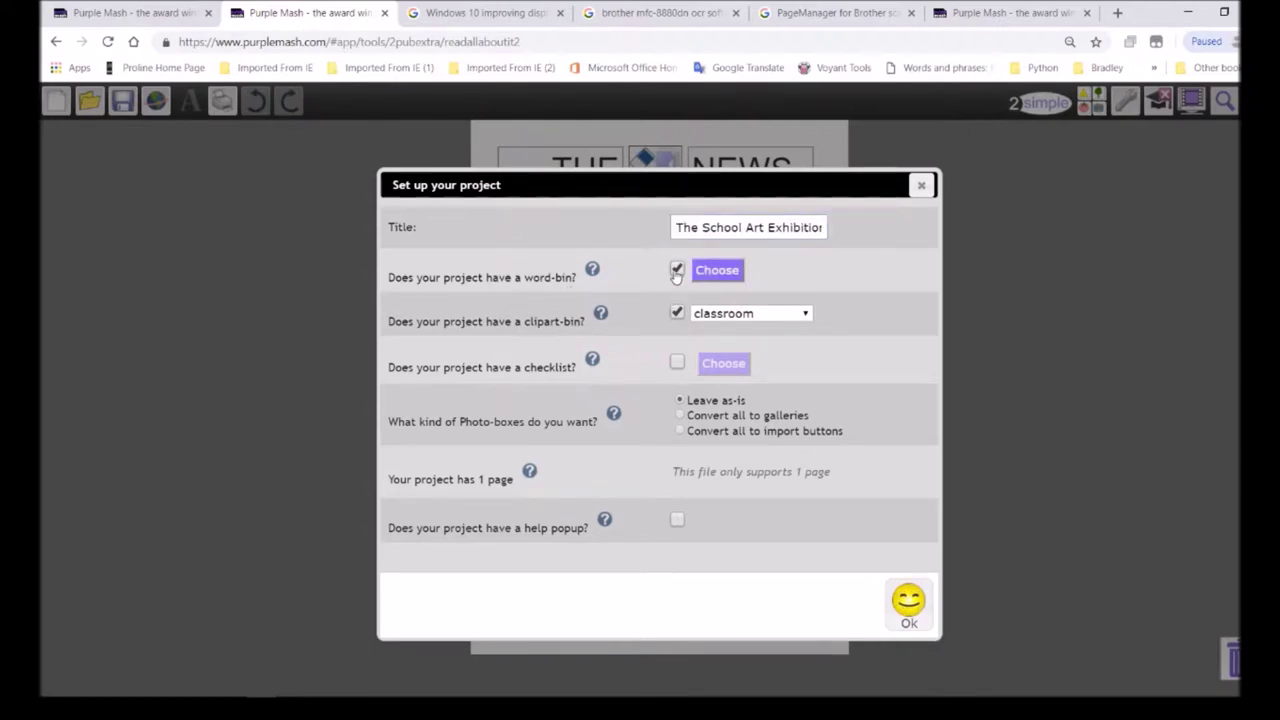
left_click(731, 278)
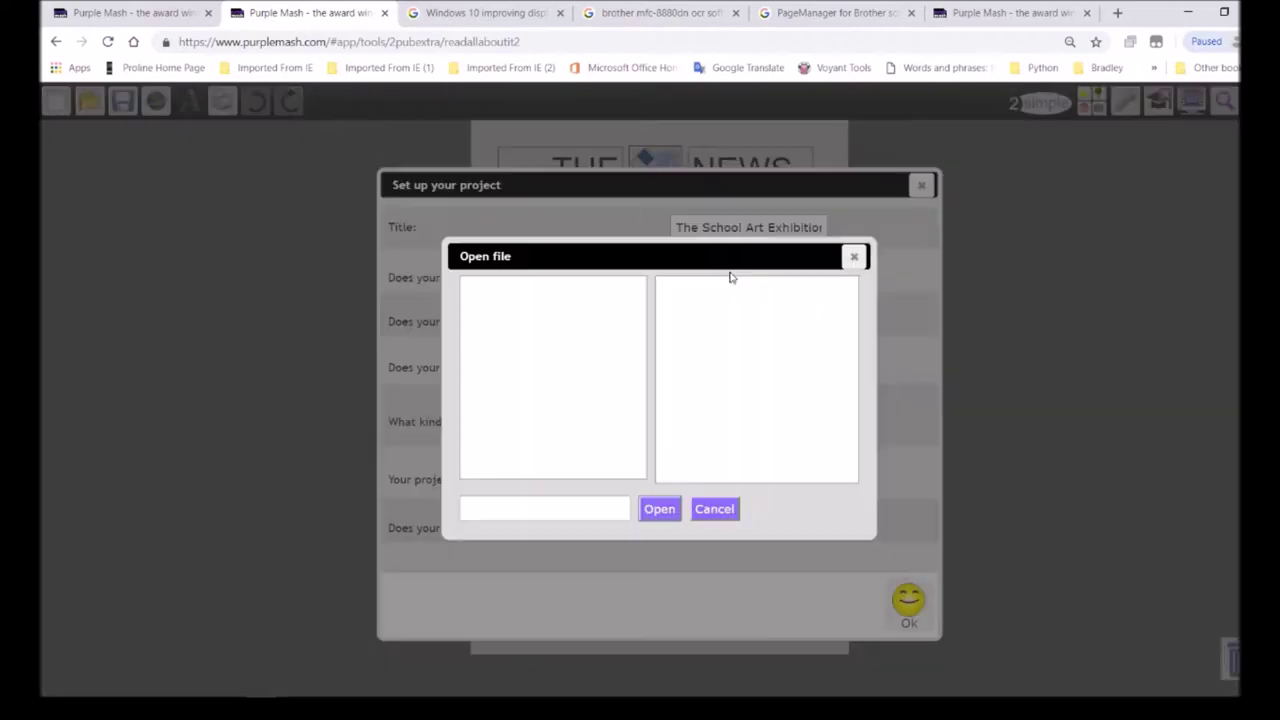
left_click(854, 256)
left_click(677, 270)
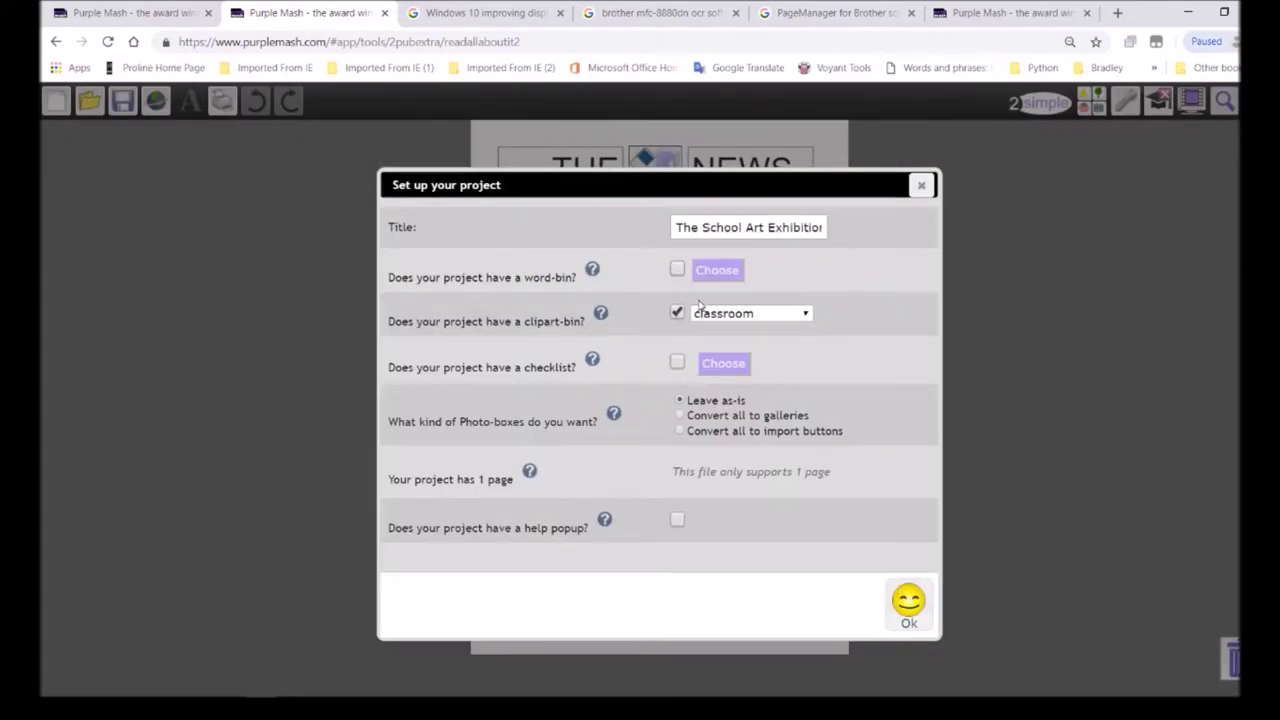
Configure the project with the fairy tales clipart-bin, the KS1 Basic example checklist and a help popup
left_click(806, 314)
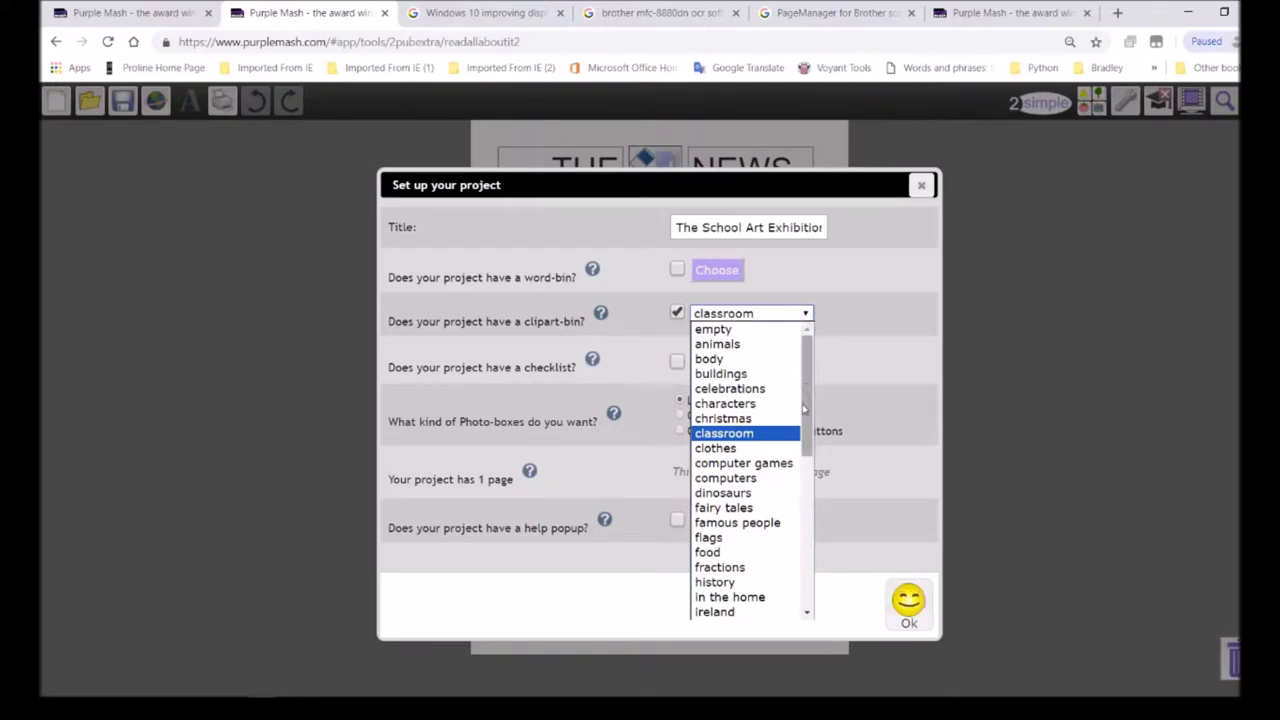
left_click(754, 508)
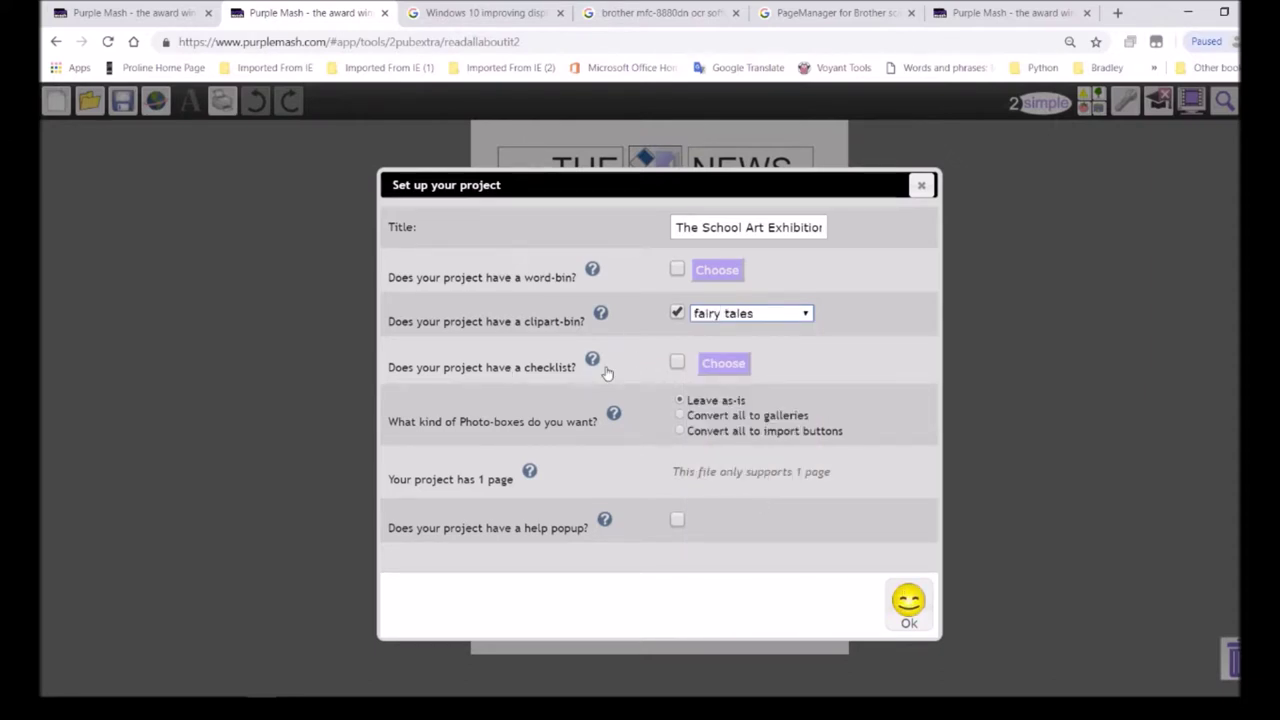
left_click(677, 365)
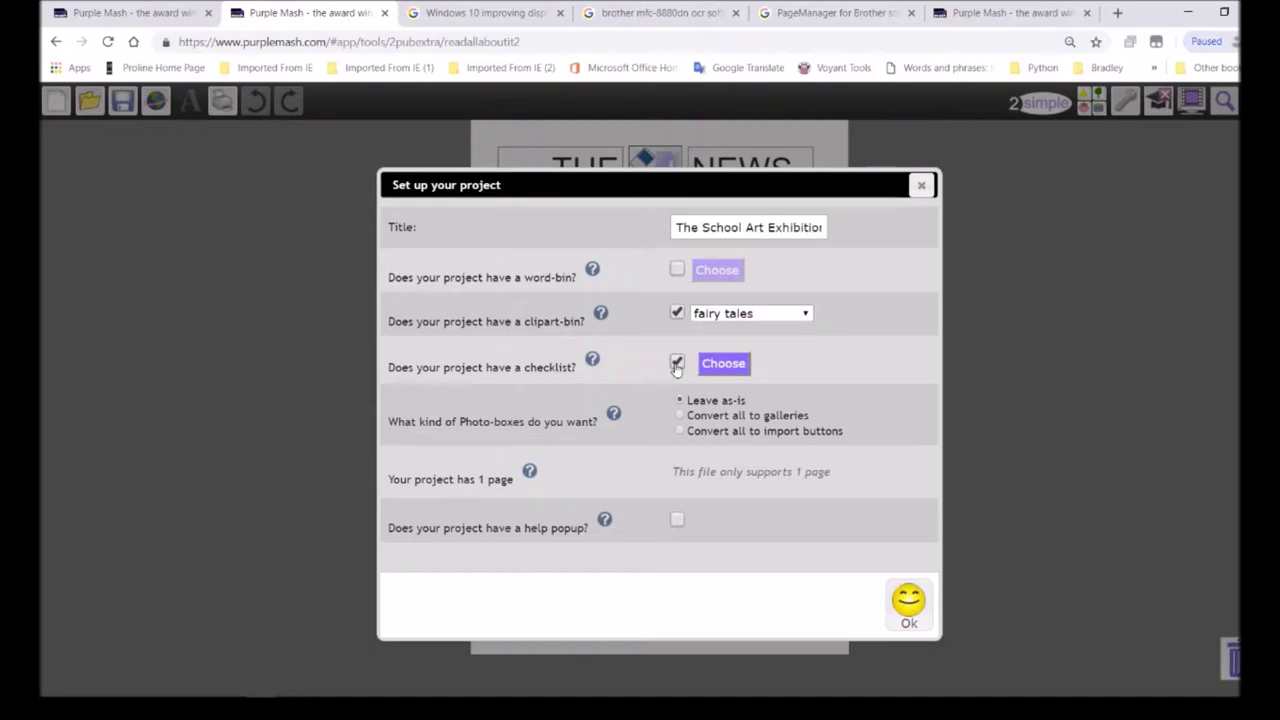
left_click(726, 365)
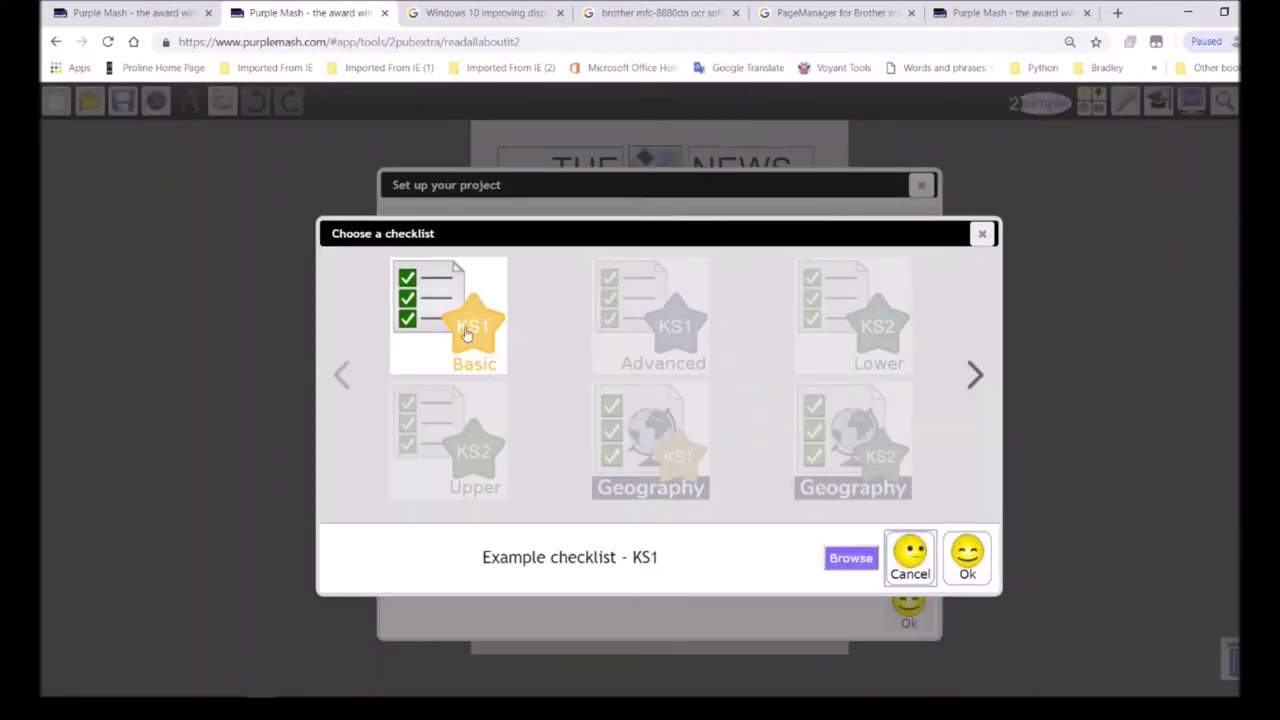
left_click(967, 558)
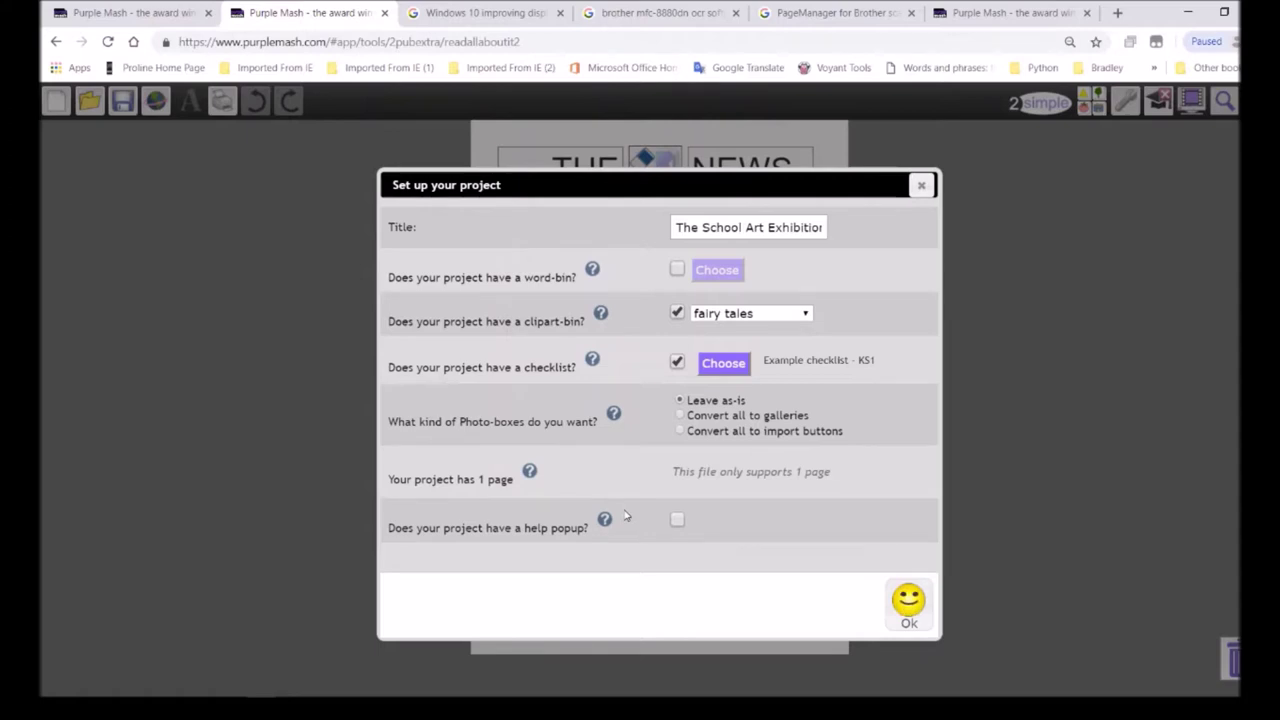
left_click(677, 519)
left_click(906, 608)
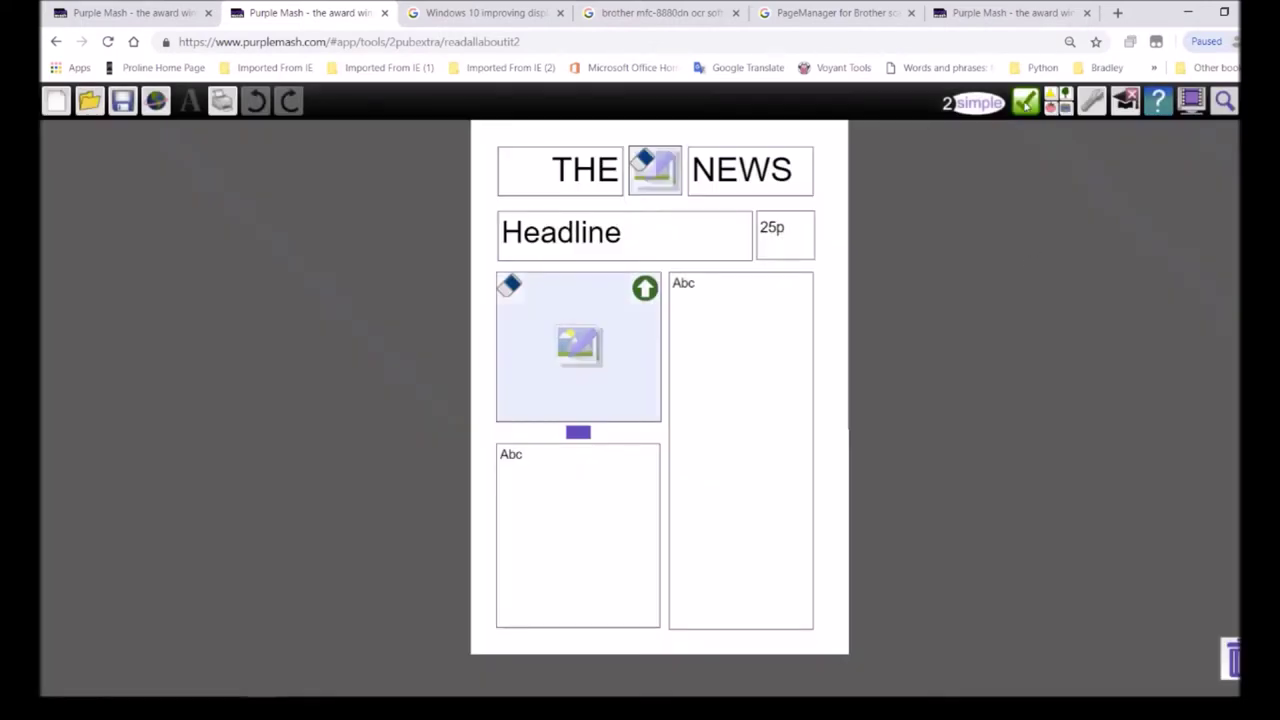
Change the first checklist entry's title to "Have you placed an appropriate heading?"
left_click(1025, 104)
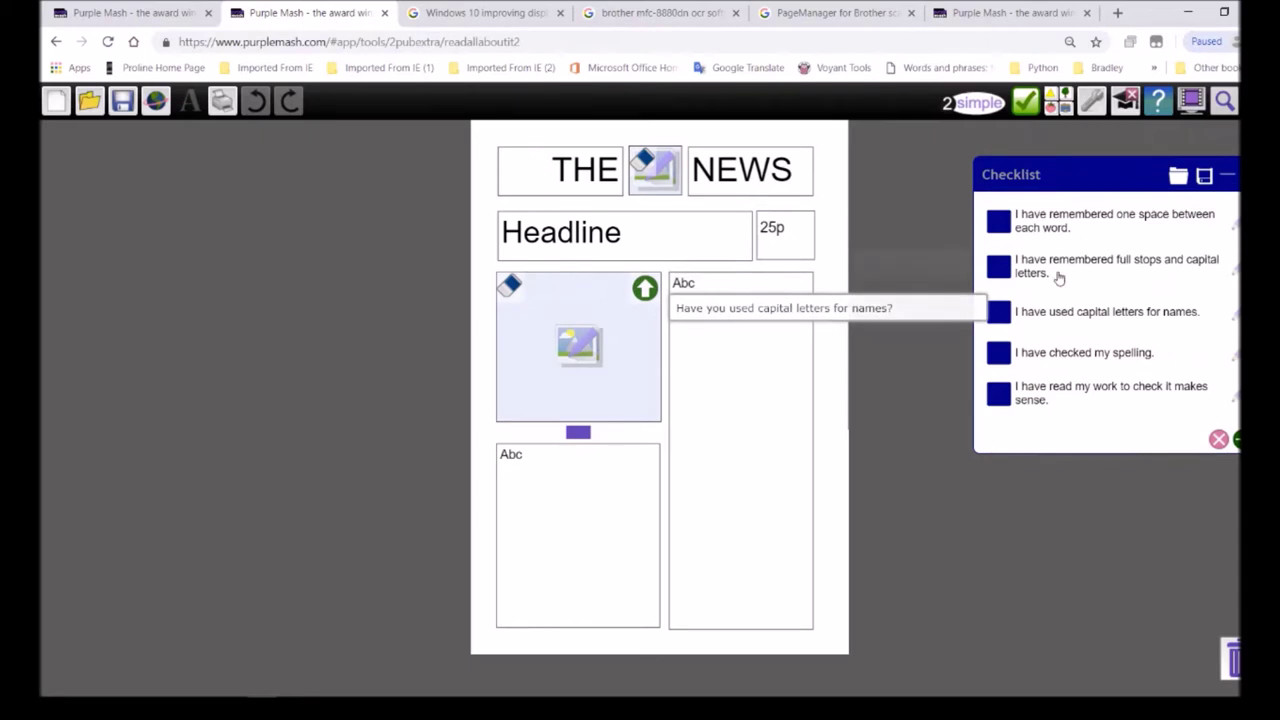
left_click(1236, 228)
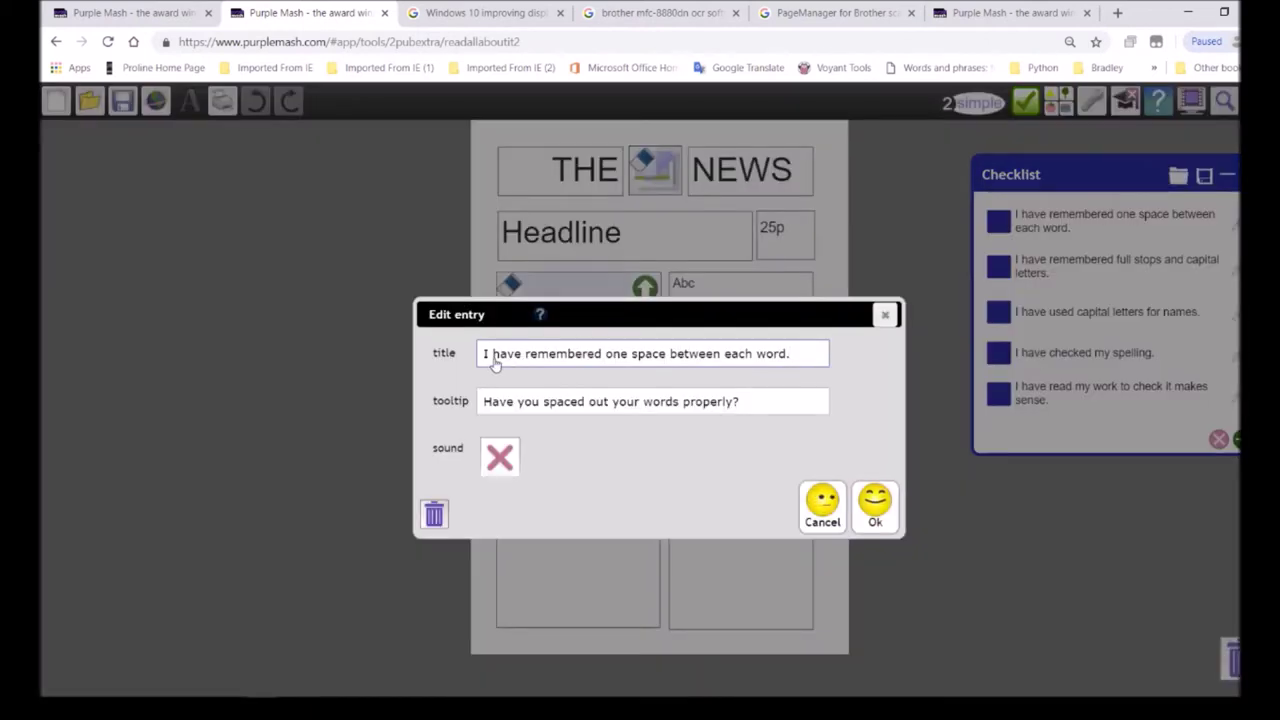
left_click_drag(482, 356, 813, 358)
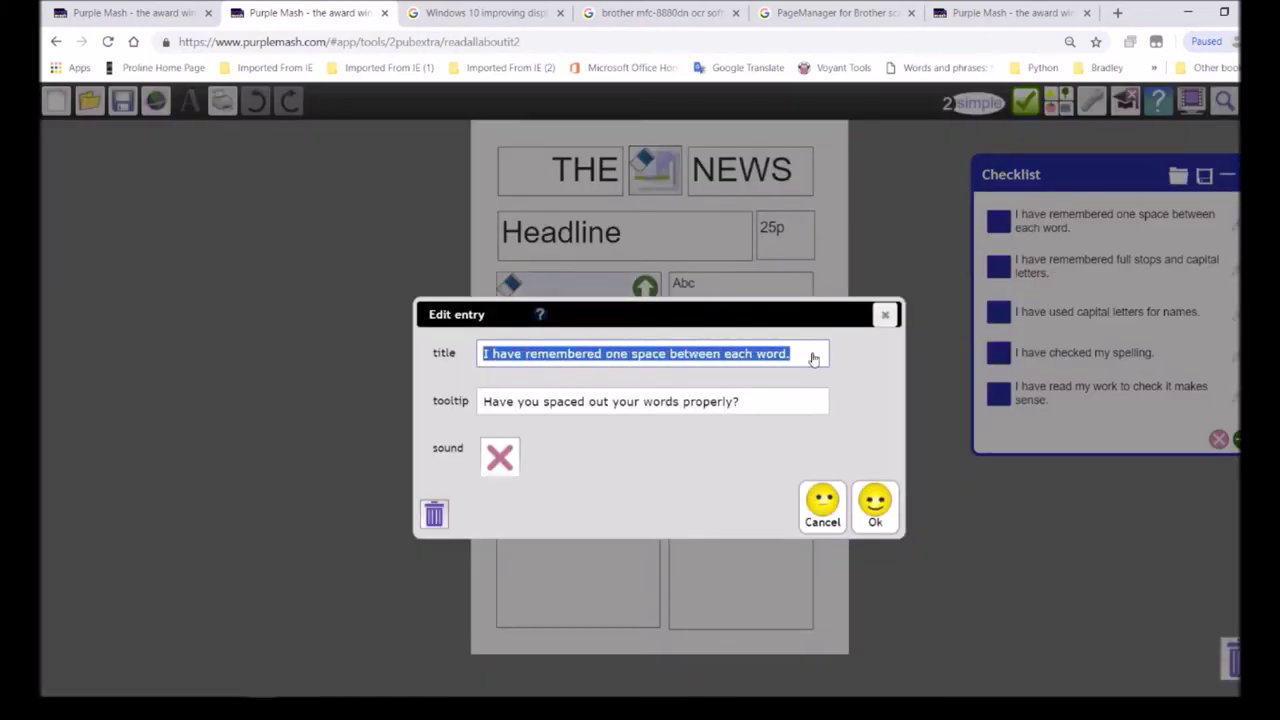
type("Have you placed an appro")
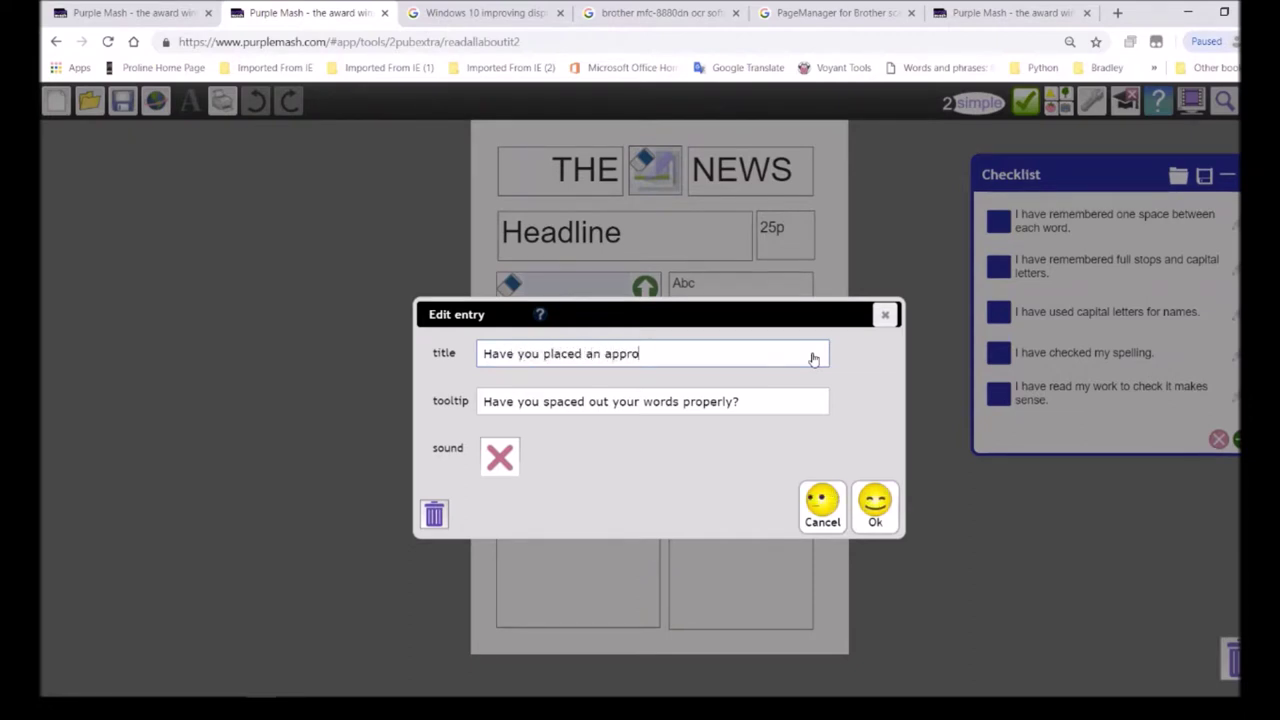
type("priate heading?")
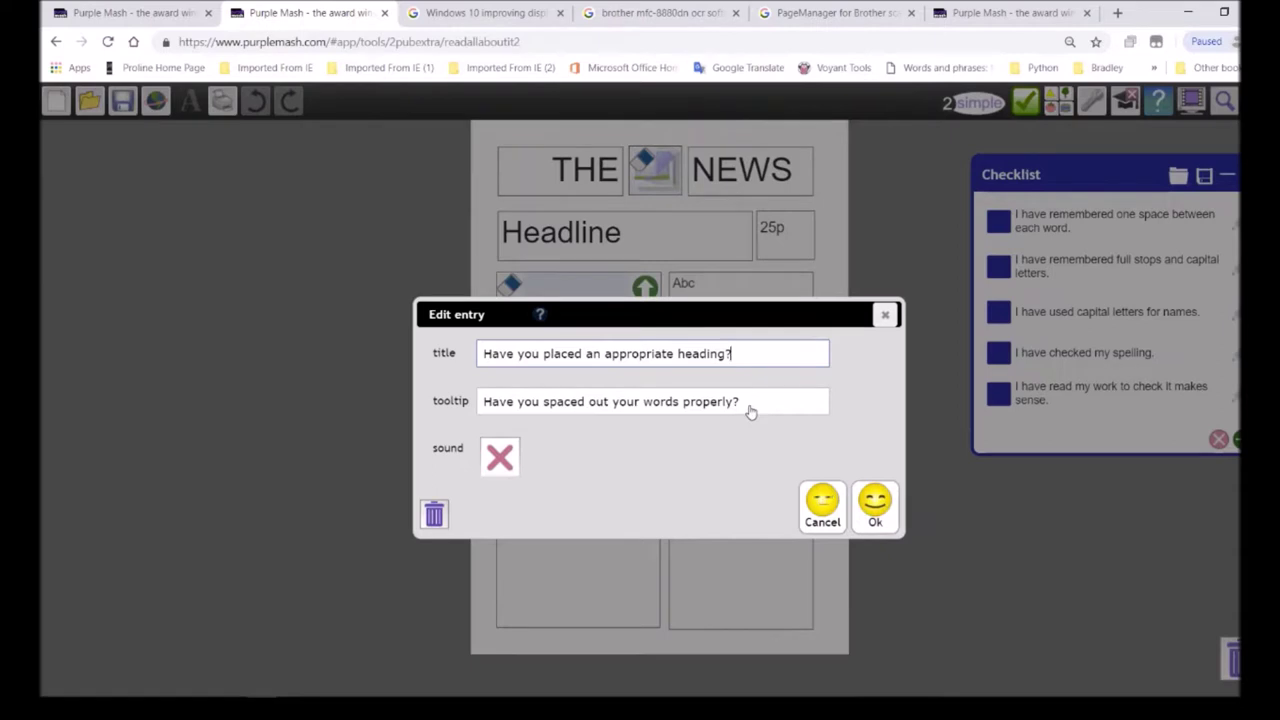
Set the entry's tooltip to "Make your heading grab the attention of the reader" and confirm the edit
left_click_drag(750, 410, 445, 408)
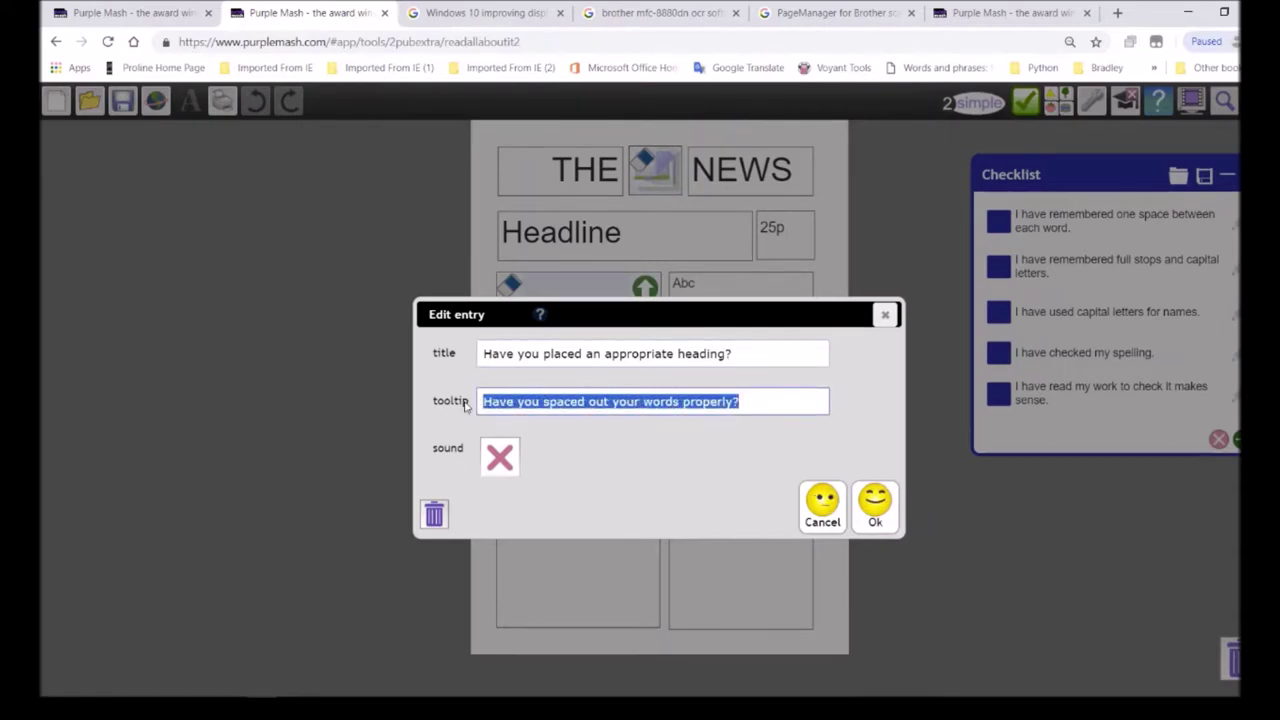
type("Make your")
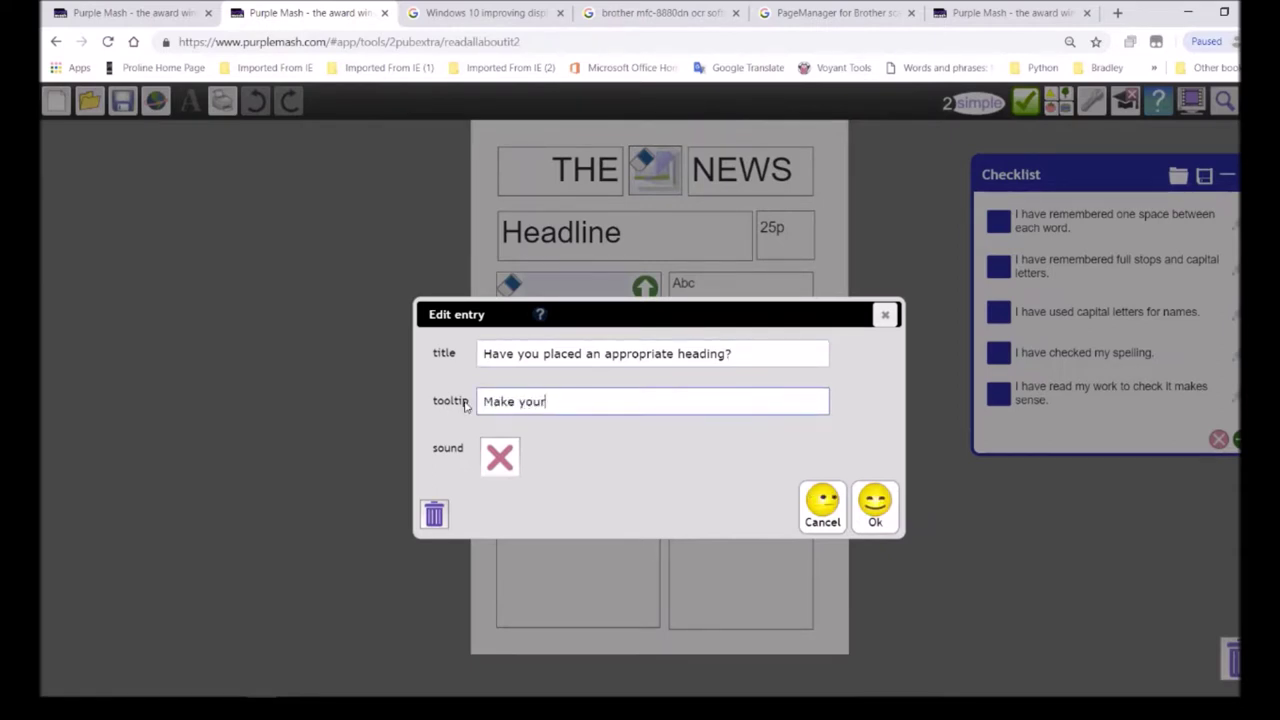
type(" heading grab the ")
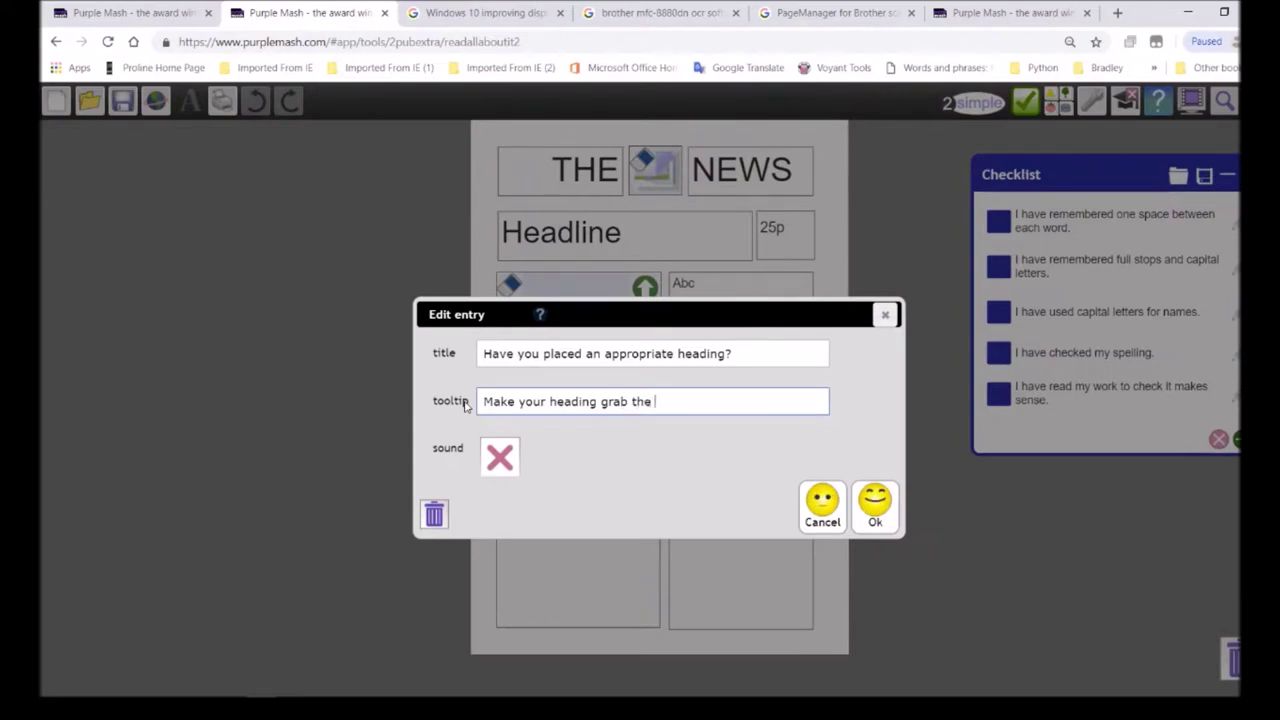
type("attention o")
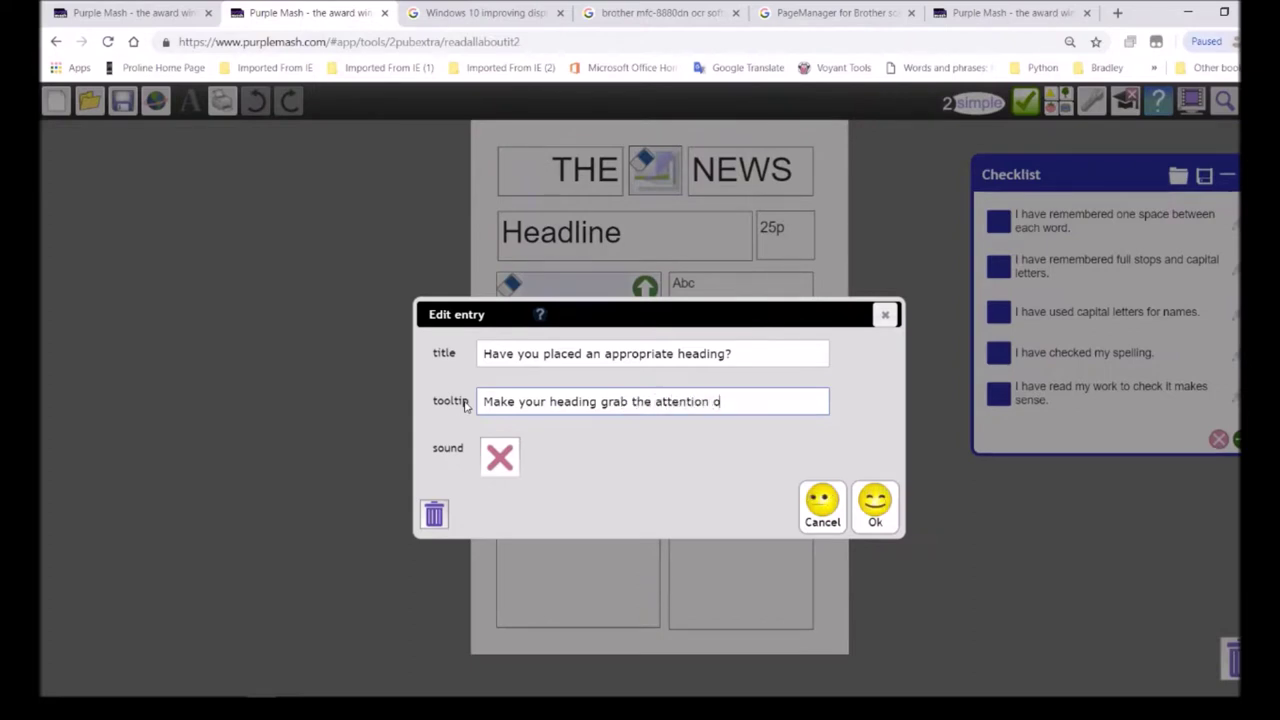
type("f the reader")
left_click(876, 508)
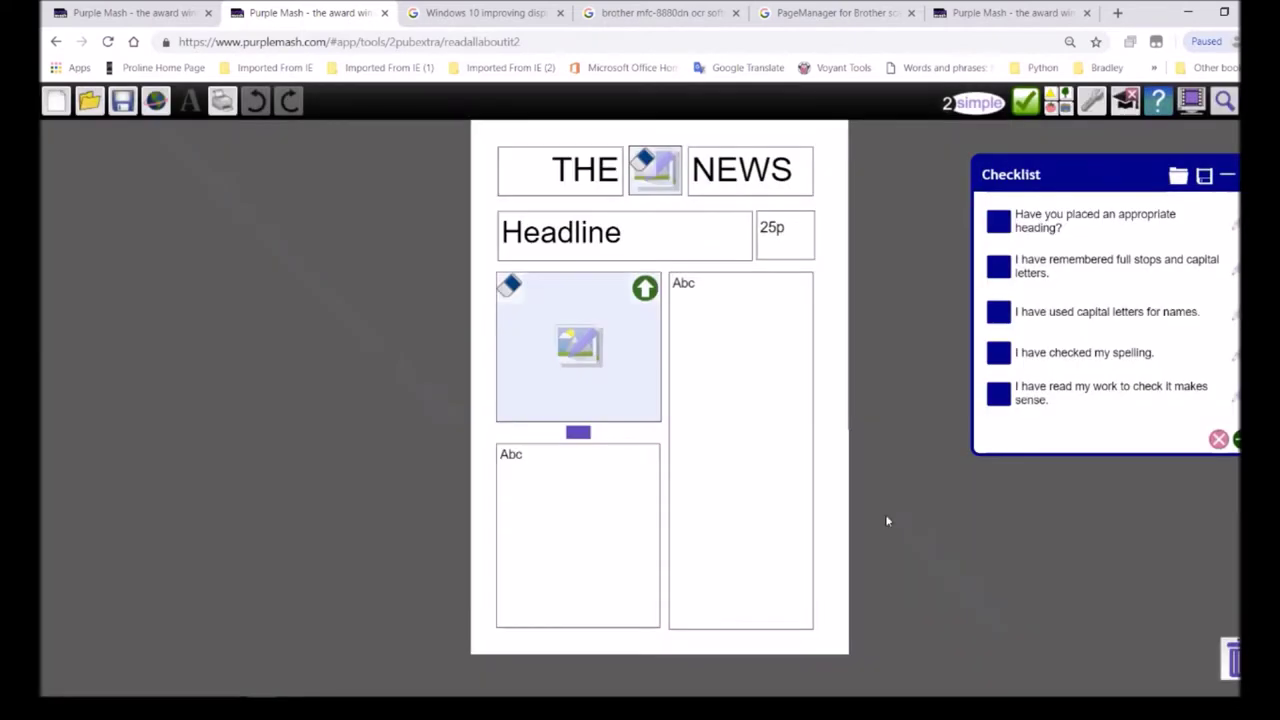
mouse_move(1129, 226)
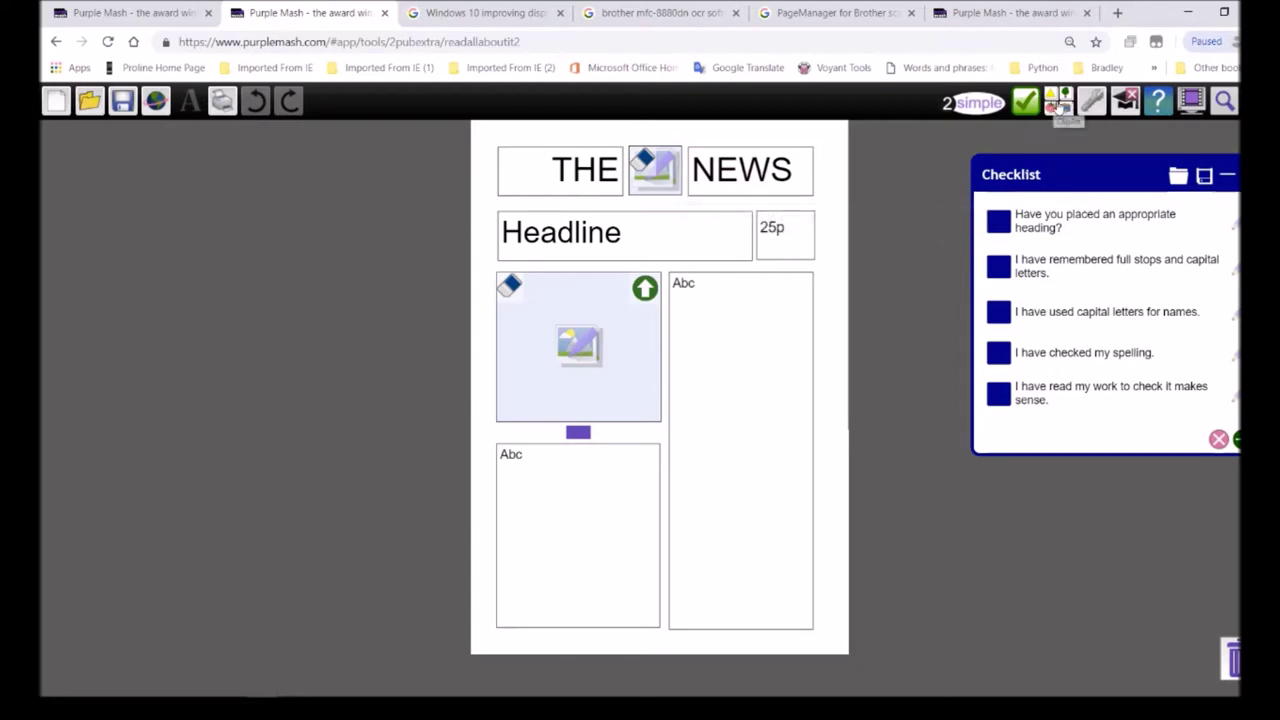
Place the light brown bear from the fairy tales clipart near the top of the tall text column beside the picture box
left_click(1059, 101)
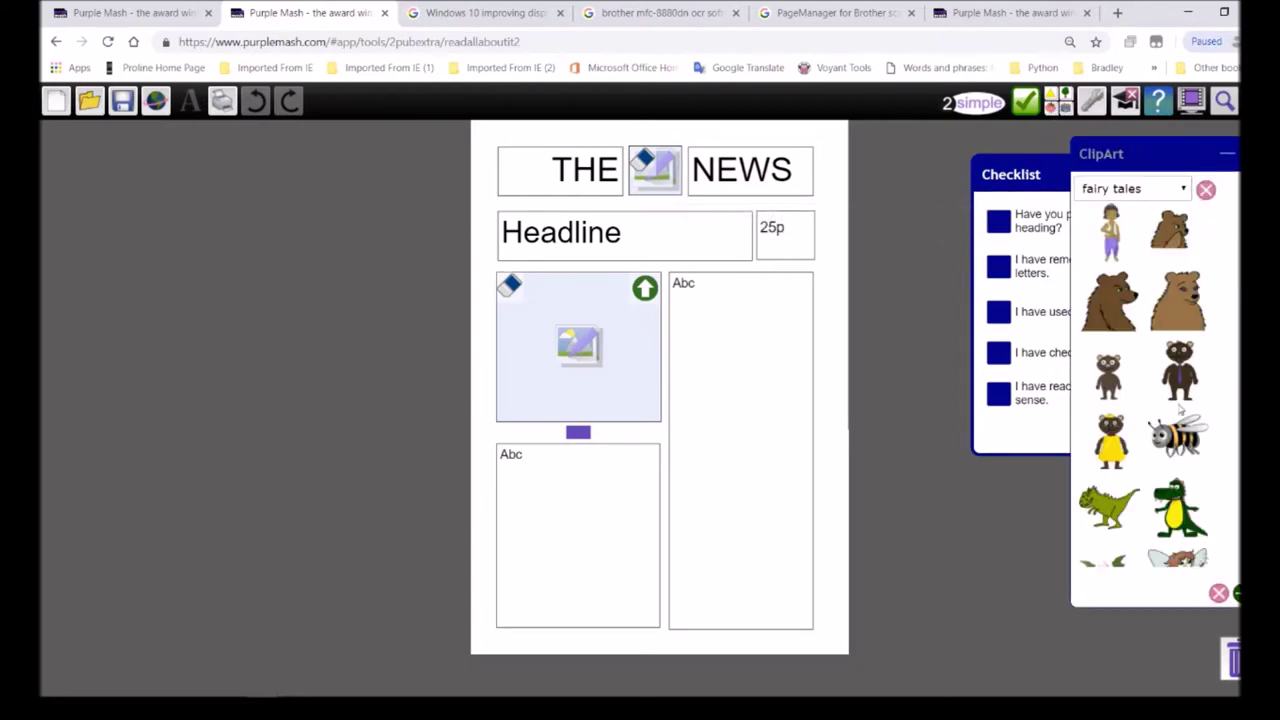
left_click_drag(1205, 311, 696, 310)
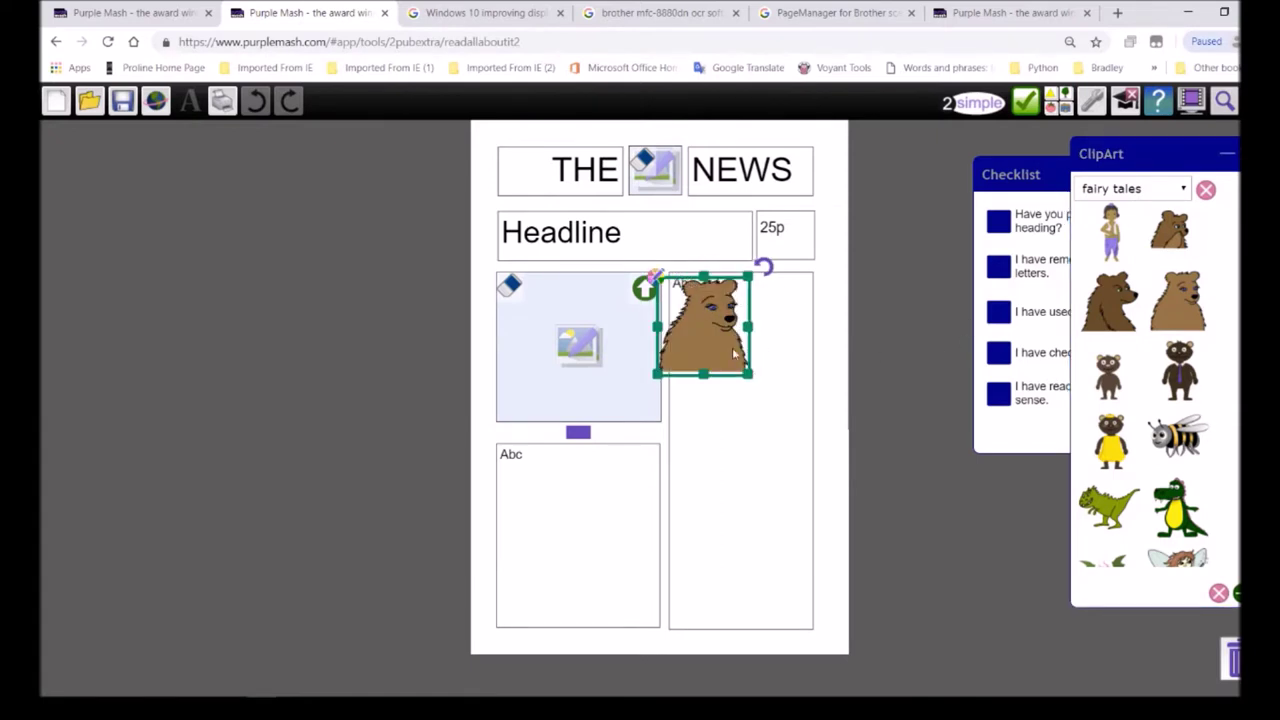
left_click_drag(735, 353, 775, 352)
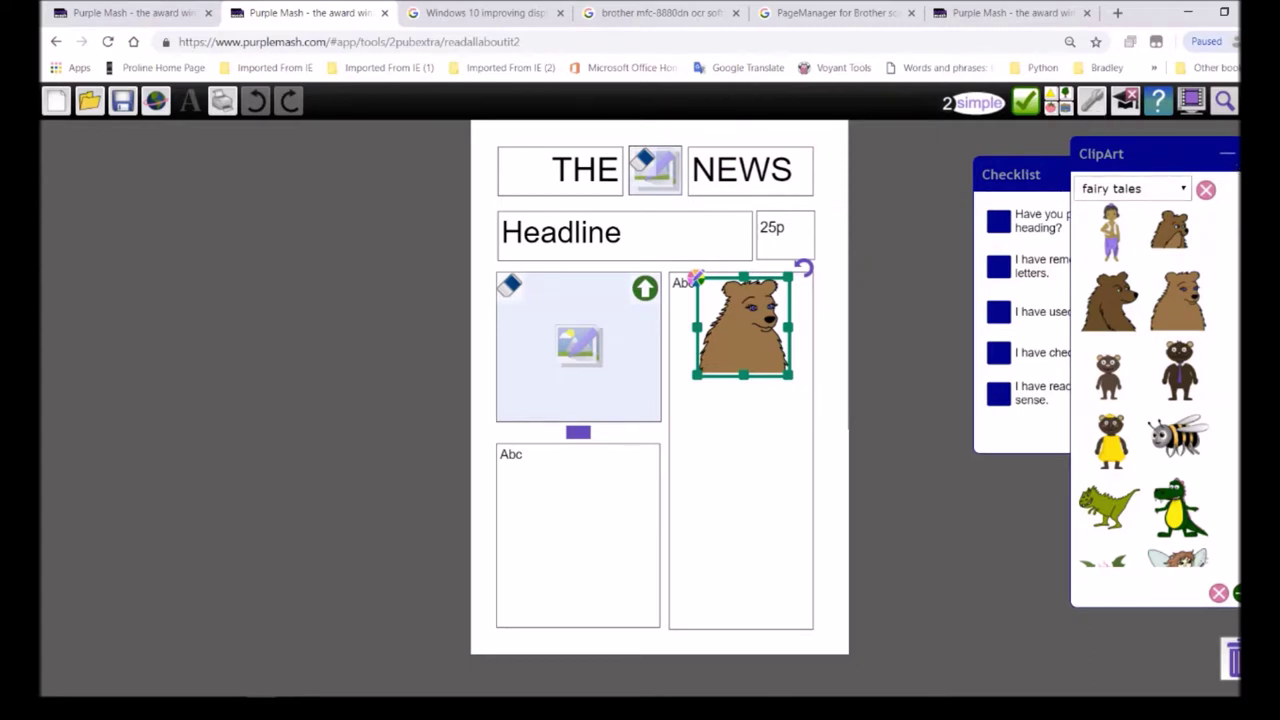
Cancel deleting the clipart bin and review the project setup options without changing them
left_click(1095, 108)
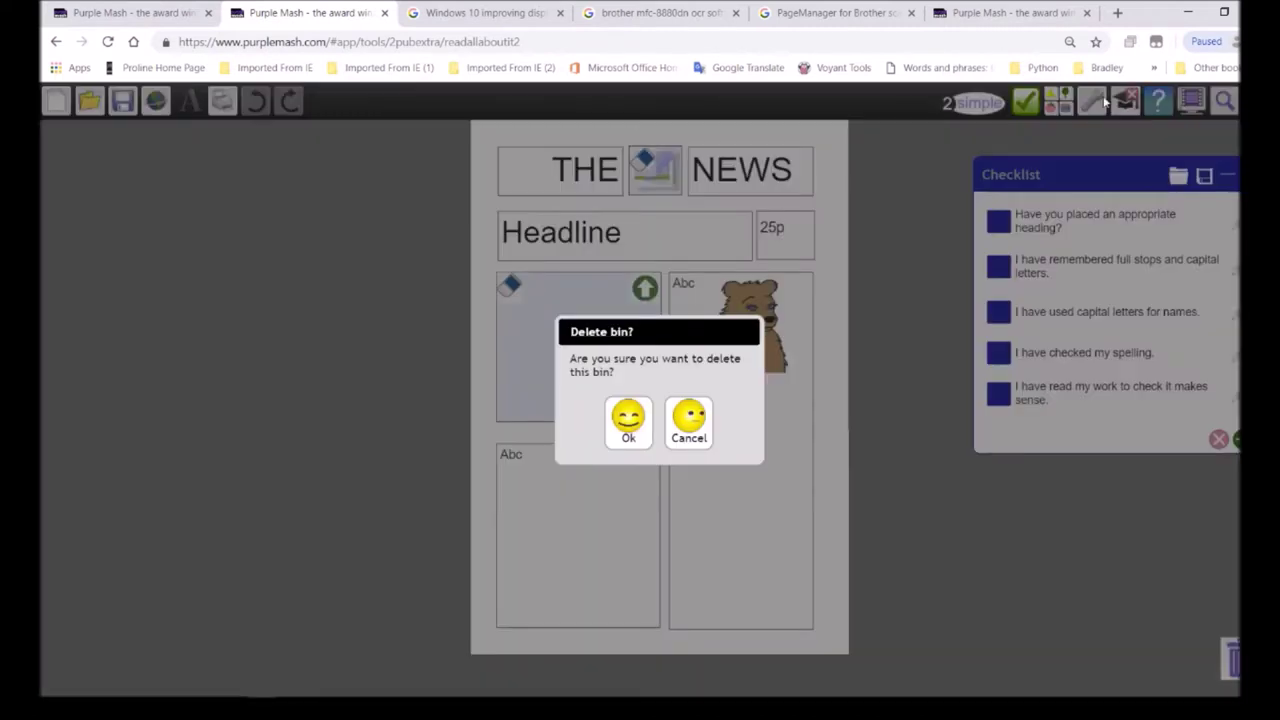
left_click(688, 437)
left_click(1118, 104)
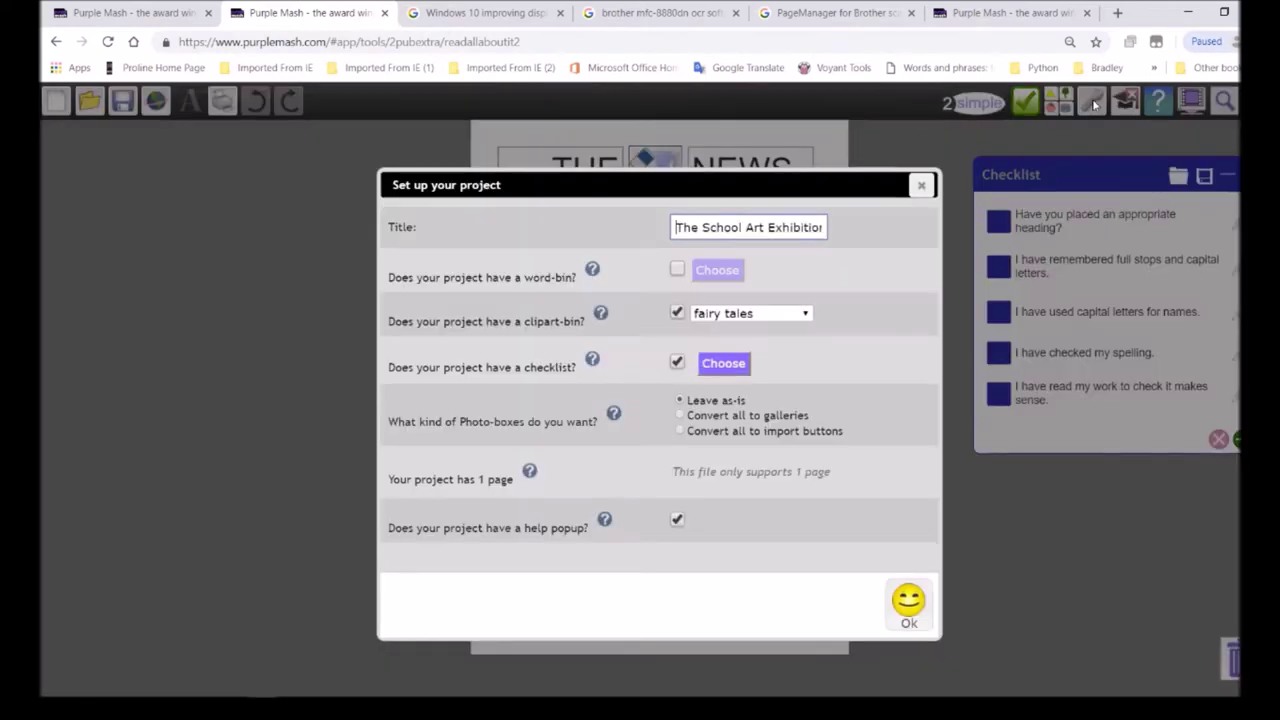
left_click(921, 185)
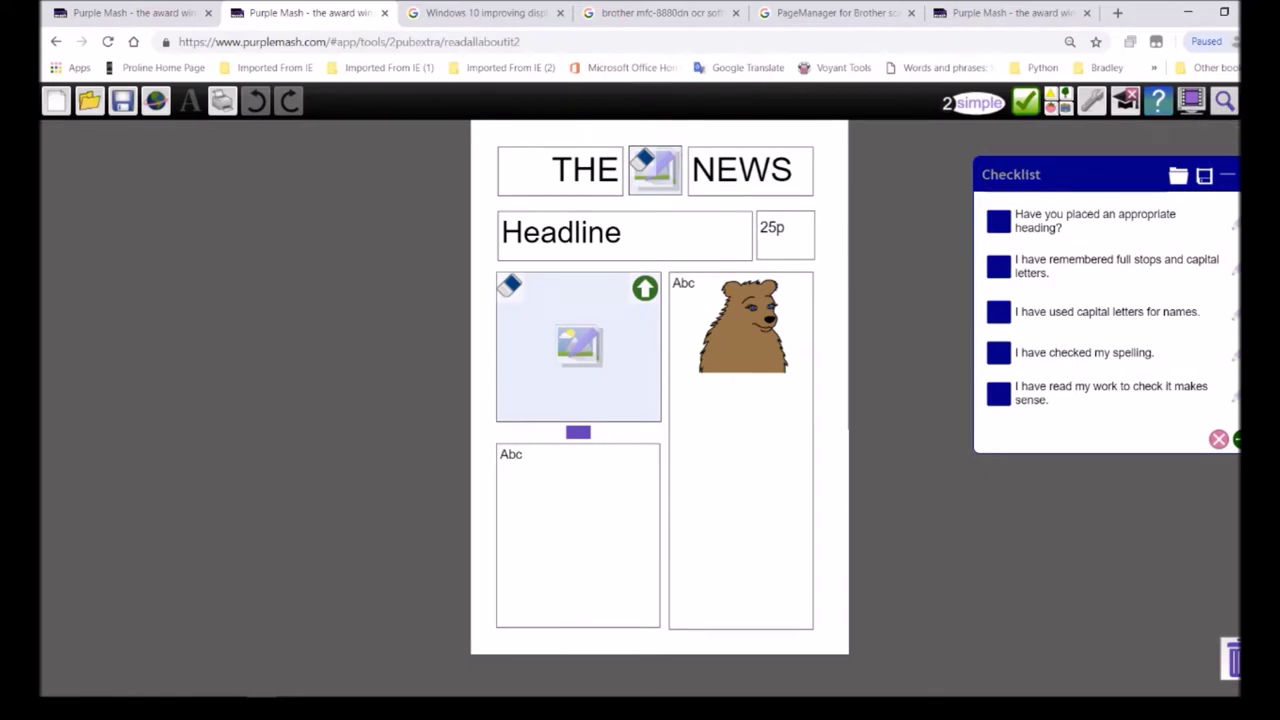
Save the newspaper project in the My Work folder as "Grade 4 Advertisement"
left_click(1203, 92)
left_click(590, 402)
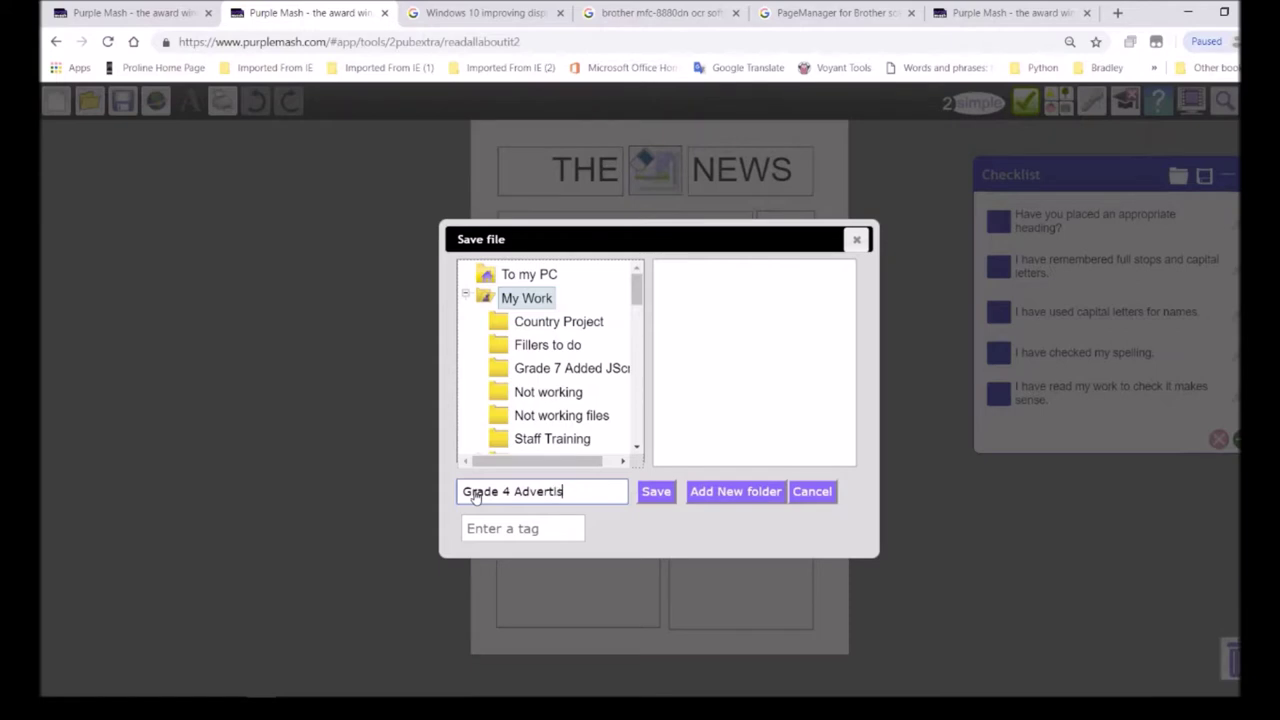
type("ment")
left_click(656, 492)
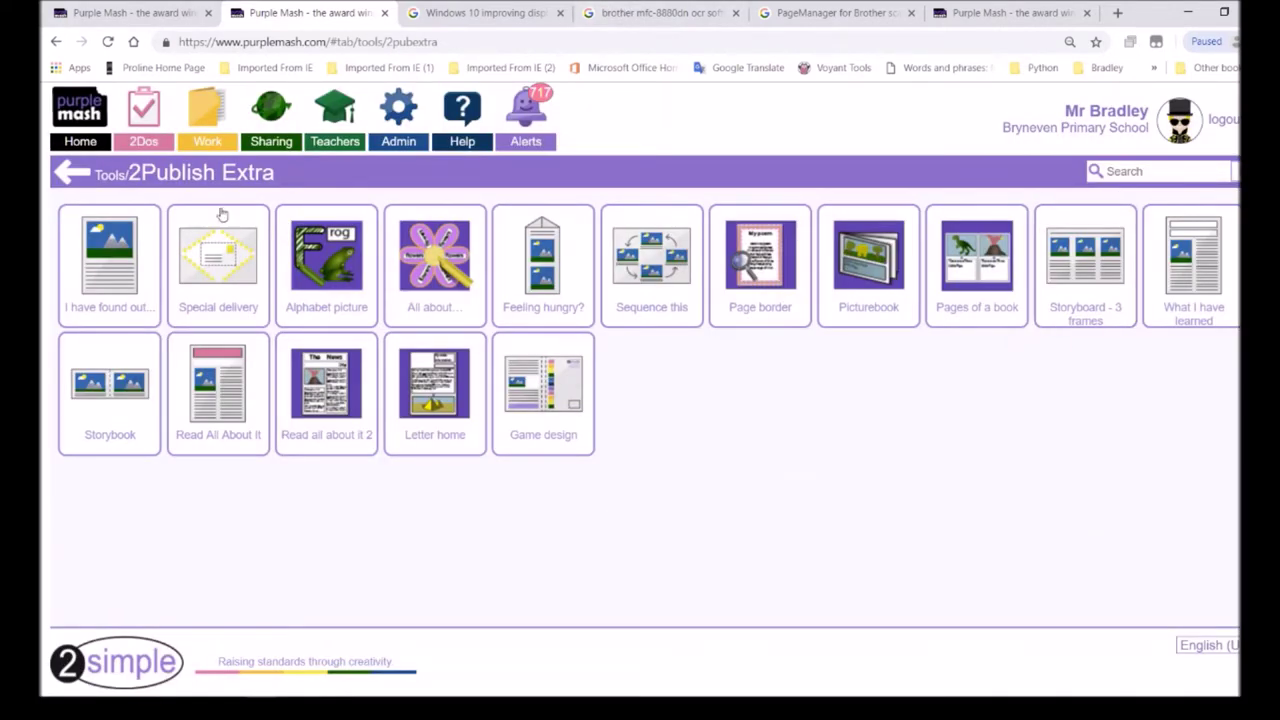
Open the saved Grade 4 Advertisement file from My Work to check it, and exit without saving
mouse_move(537, 217)
left_click(207, 134)
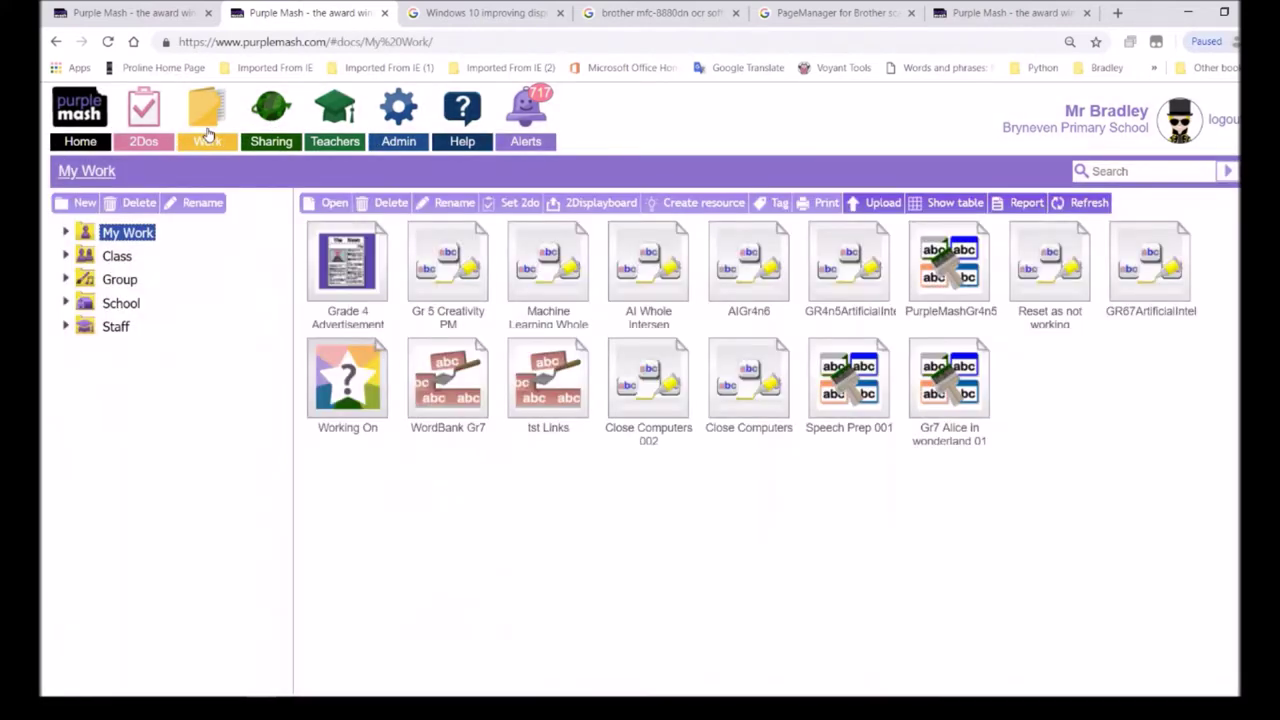
right_click(342, 248)
left_click(344, 250)
left_click(331, 203)
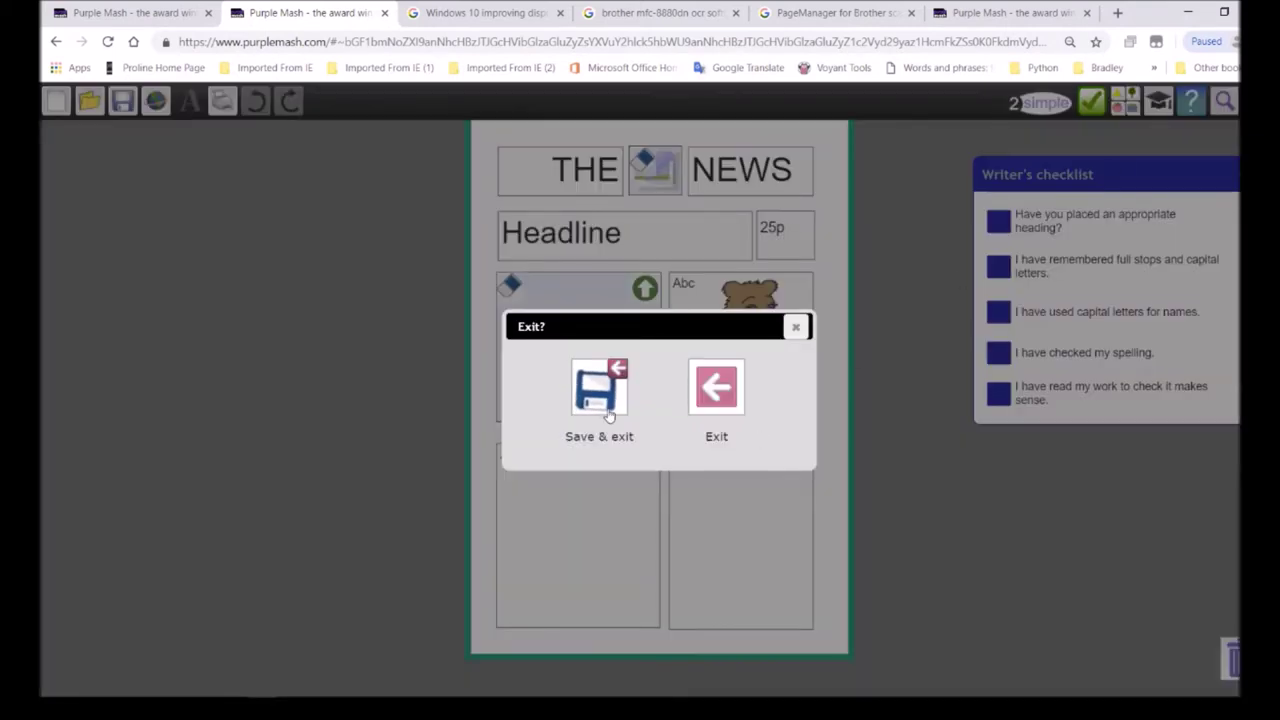
left_click(795, 328)
left_click(714, 385)
Set up Grade 4 Advertisement as a 2do with the description "Create an advert promoting the school art exhibition"
mouse_move(338, 281)
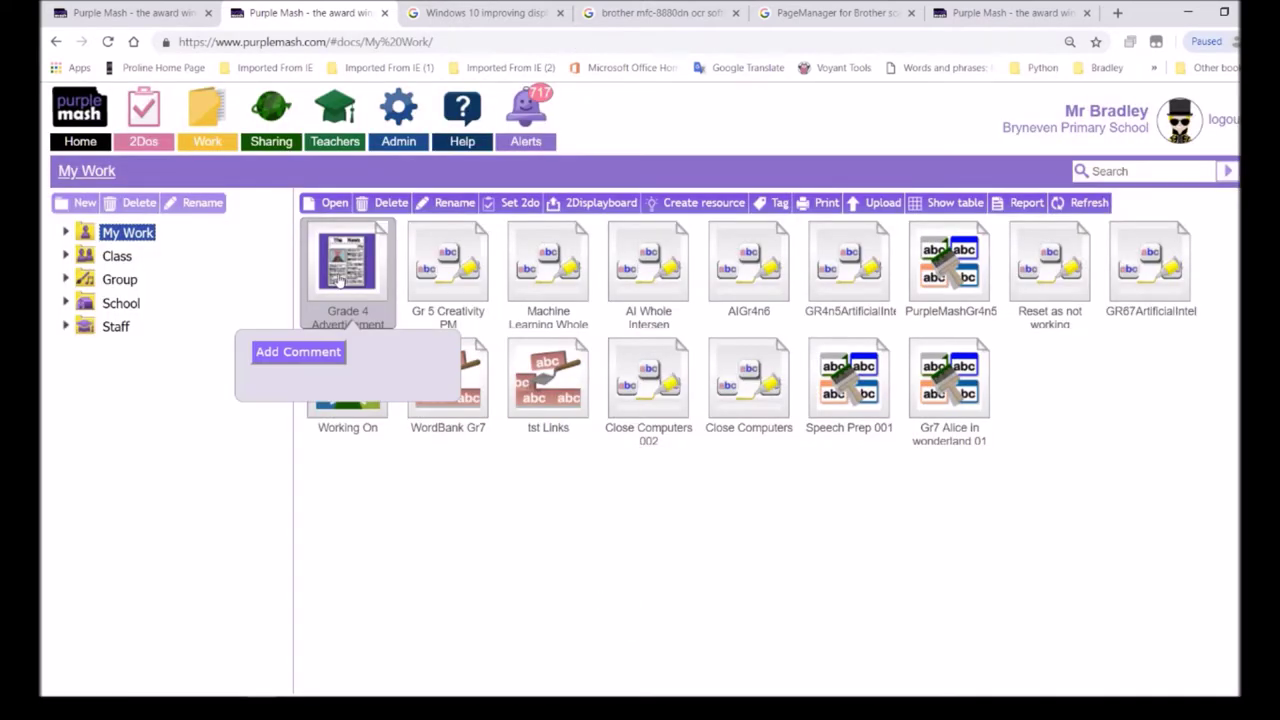
left_click(522, 203)
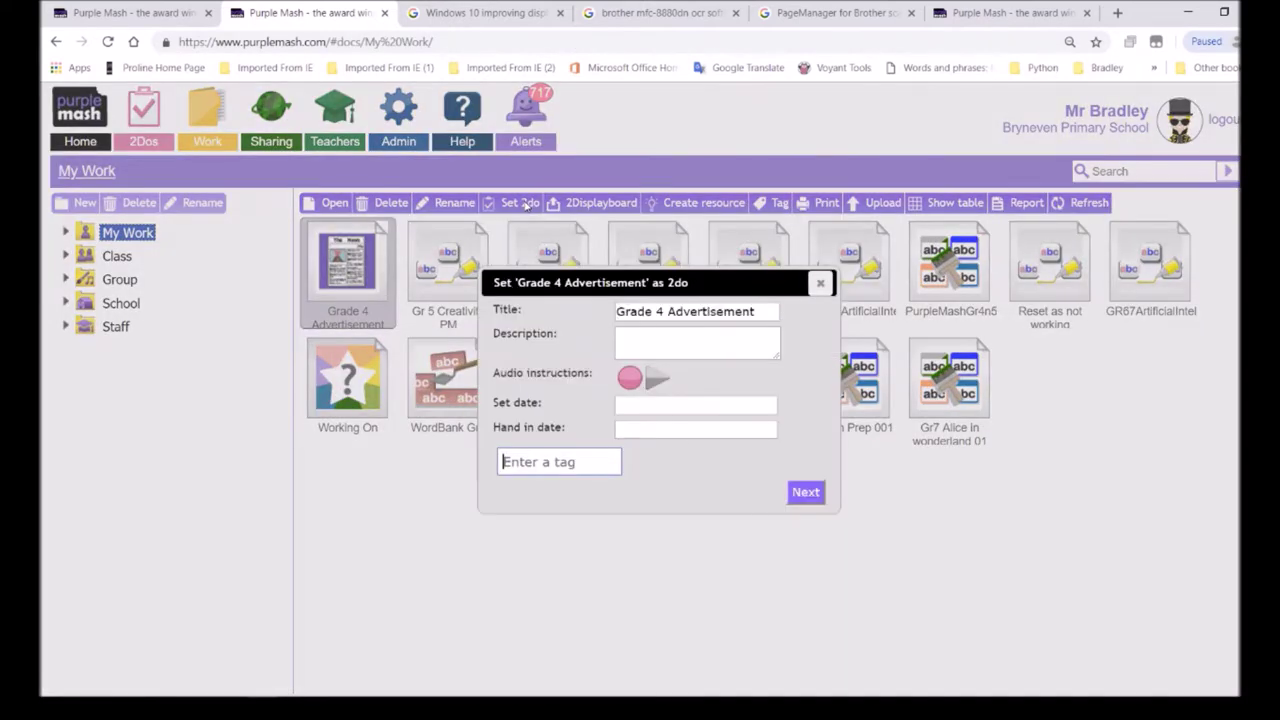
left_click(654, 335)
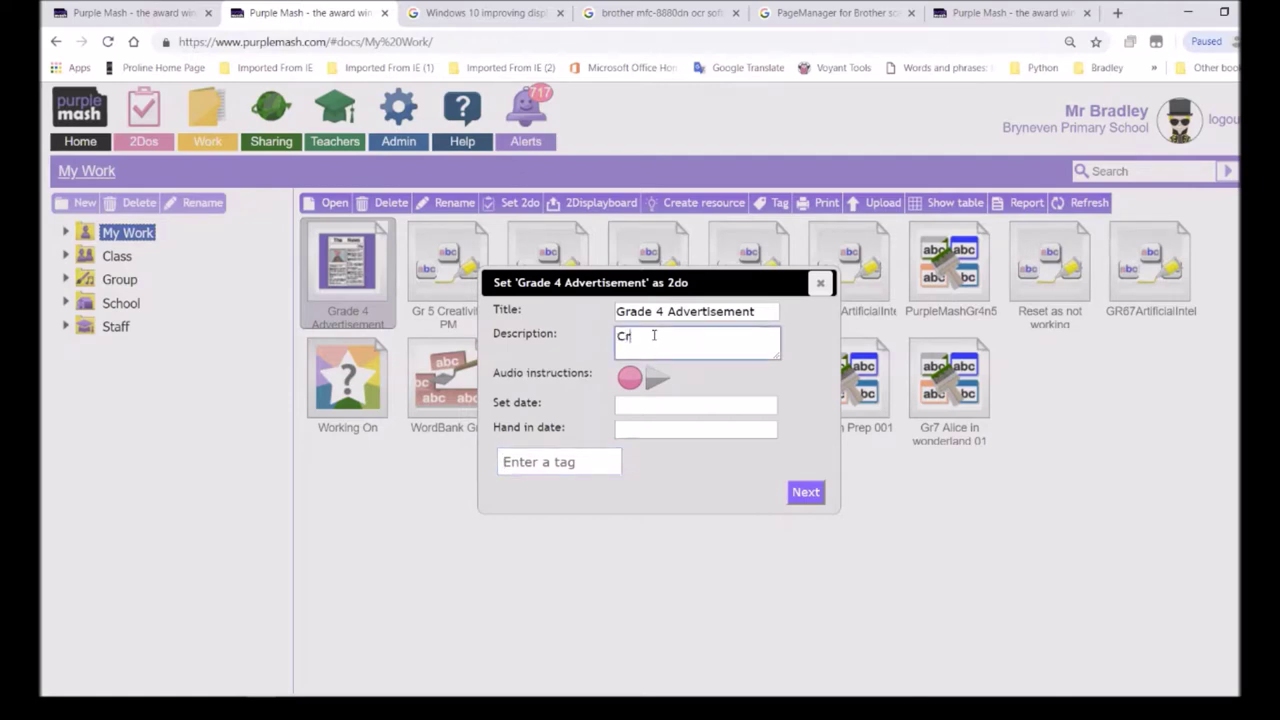
type("Create an")
type("advert promoting the school ar")
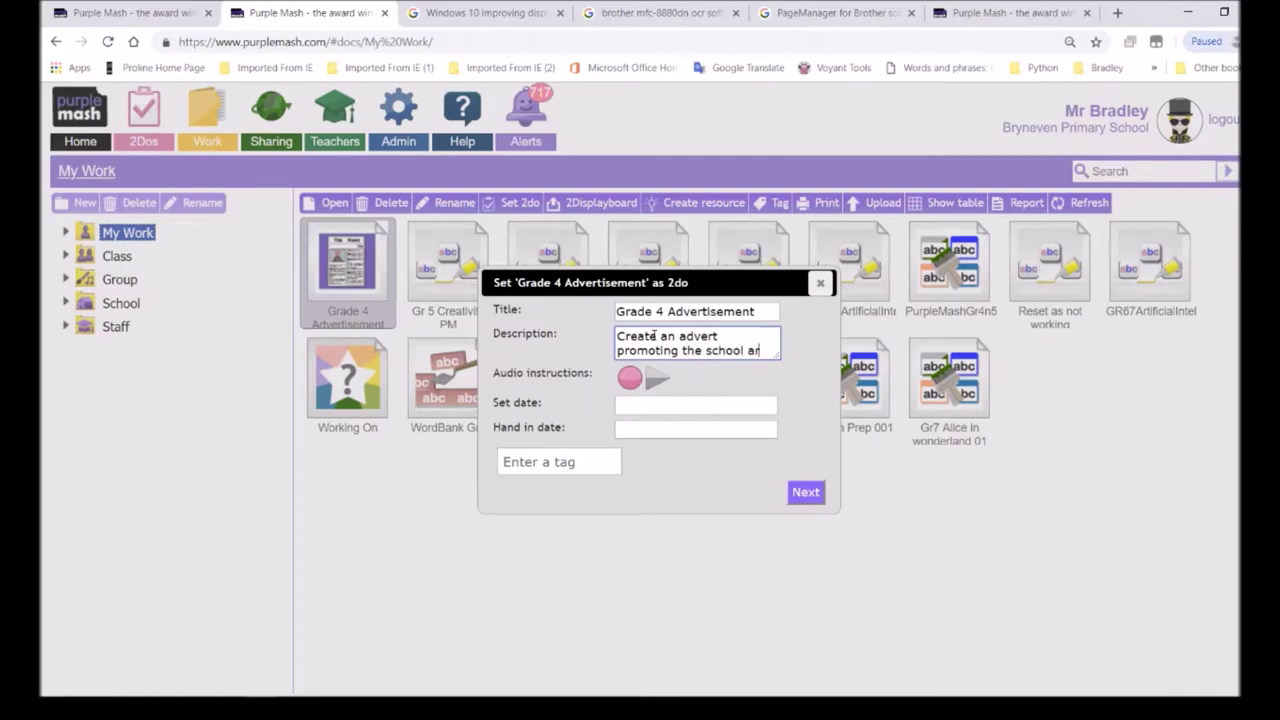
type("t exhibition")
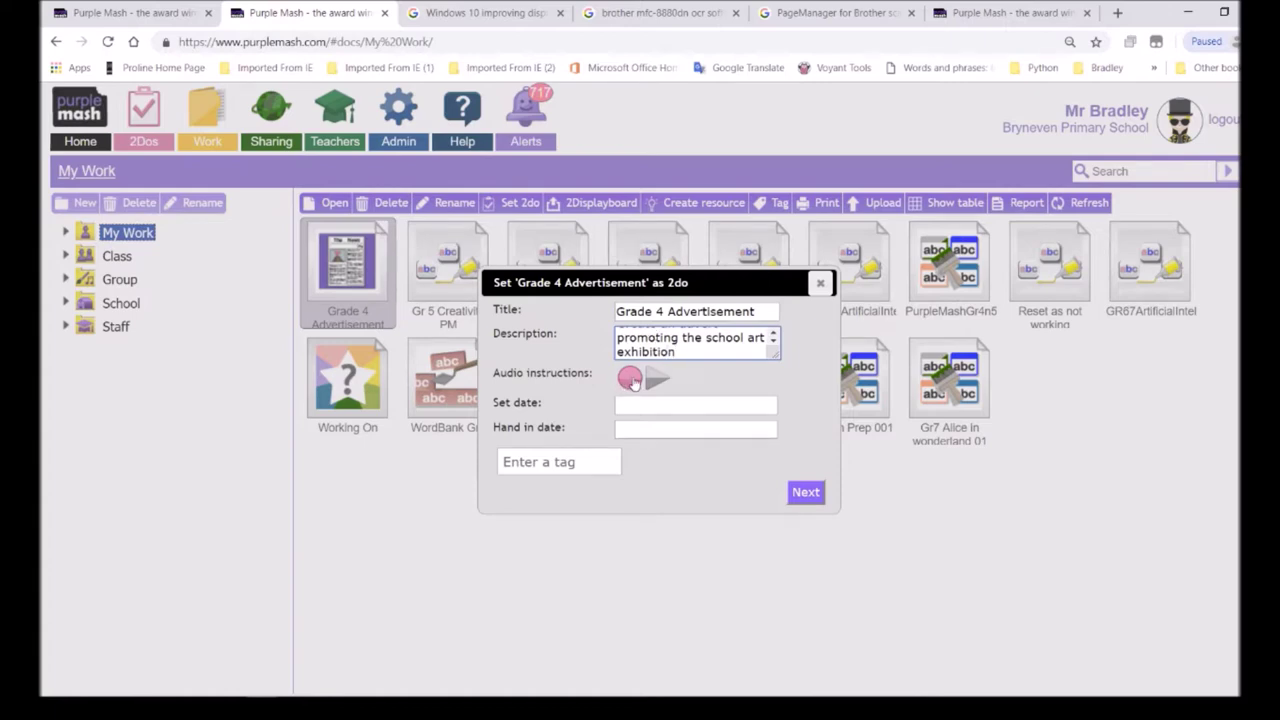
Record spoken audio instructions for the 2do and keep the recording
left_click(631, 382)
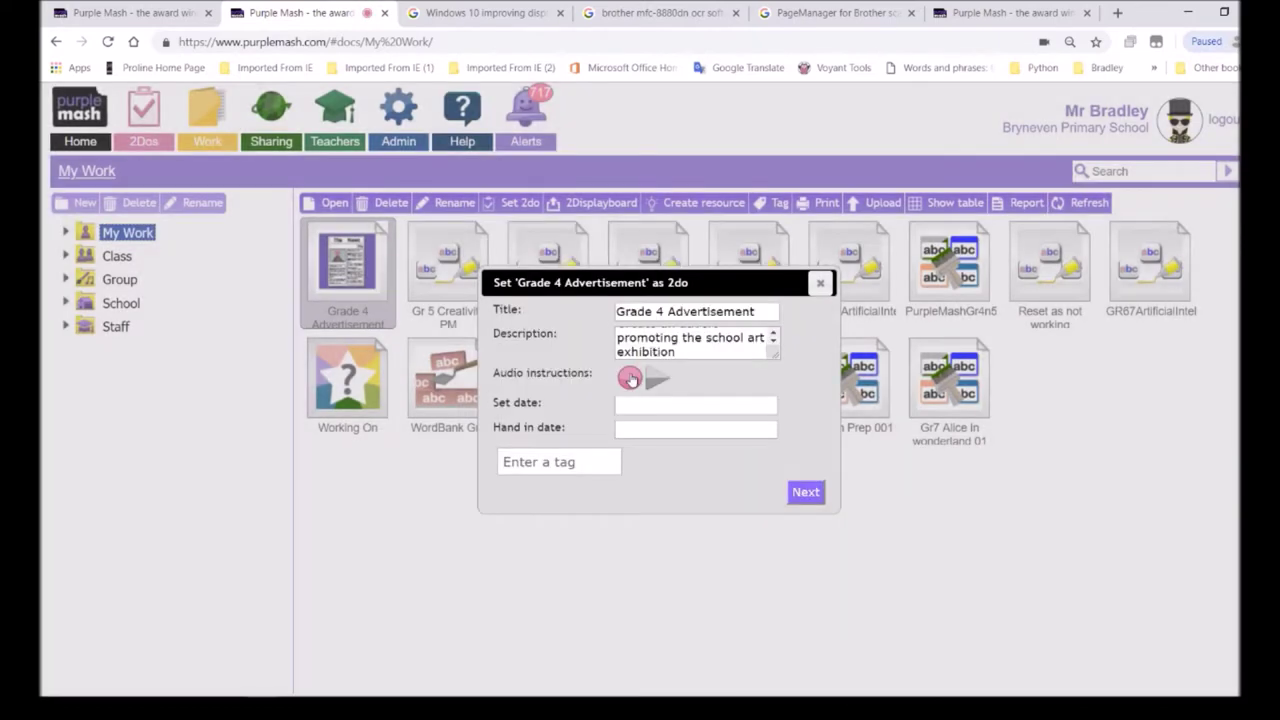
left_click(633, 379)
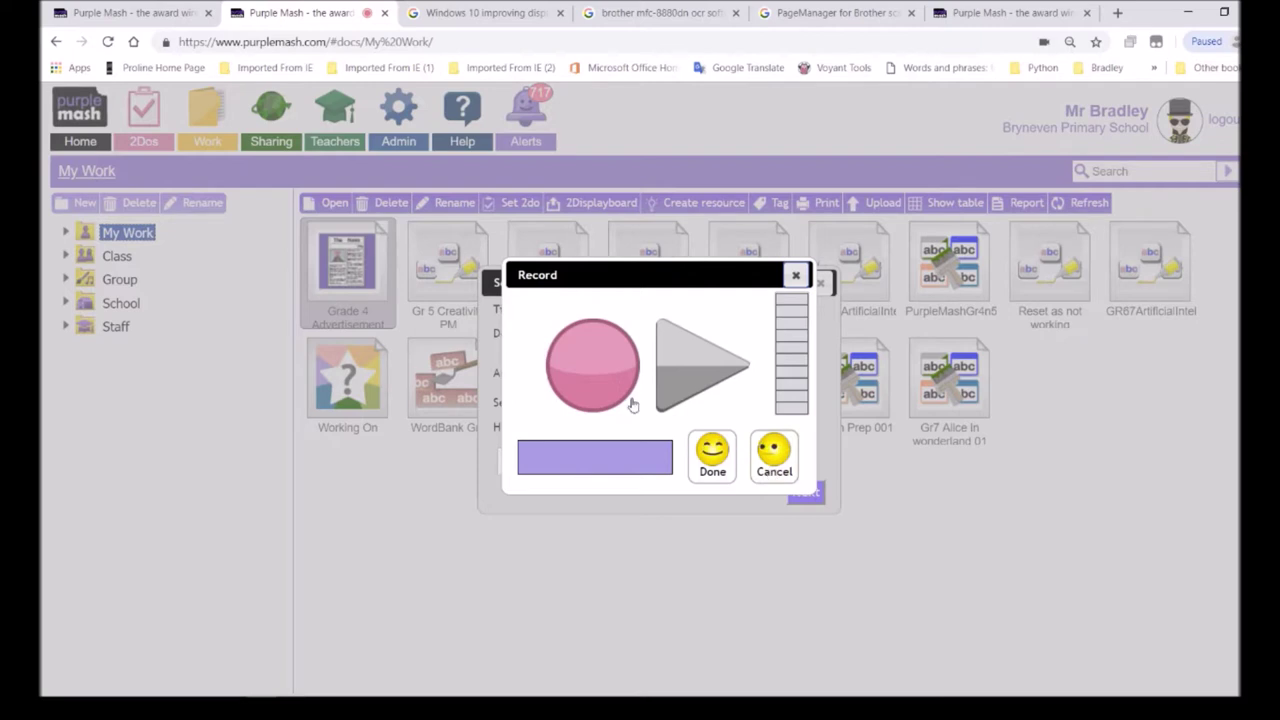
left_click(590, 370)
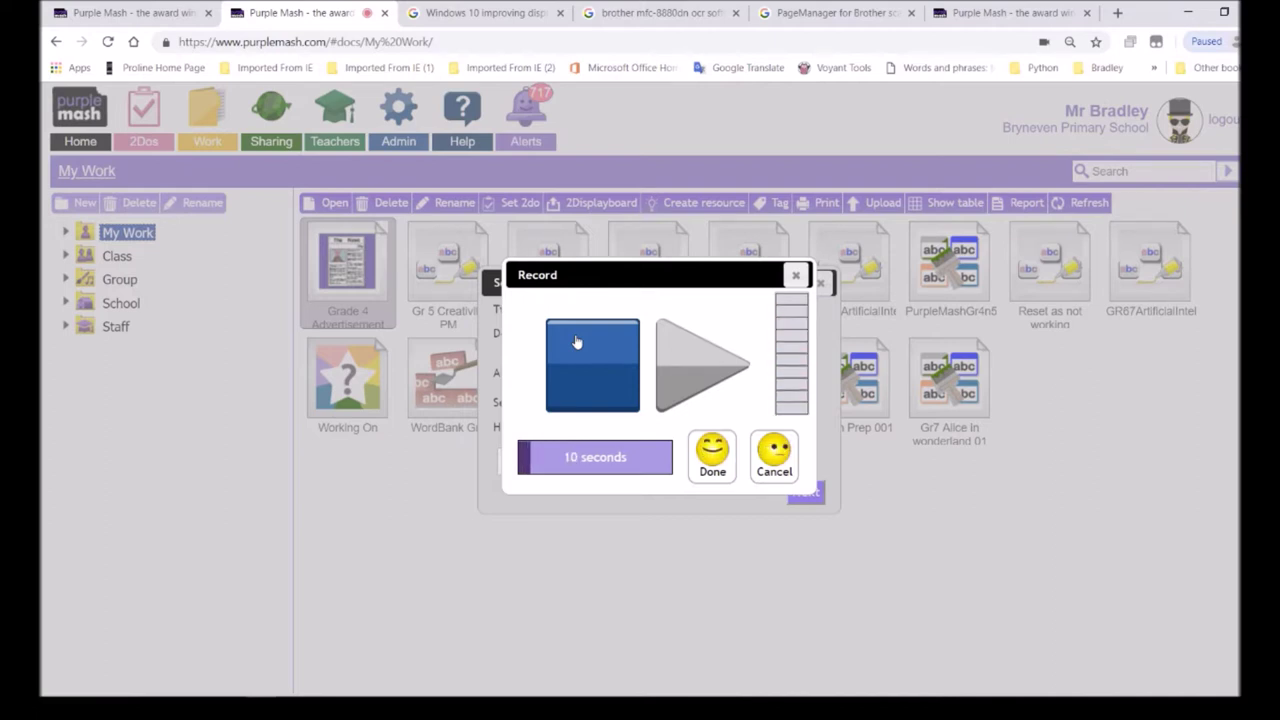
left_click(712, 457)
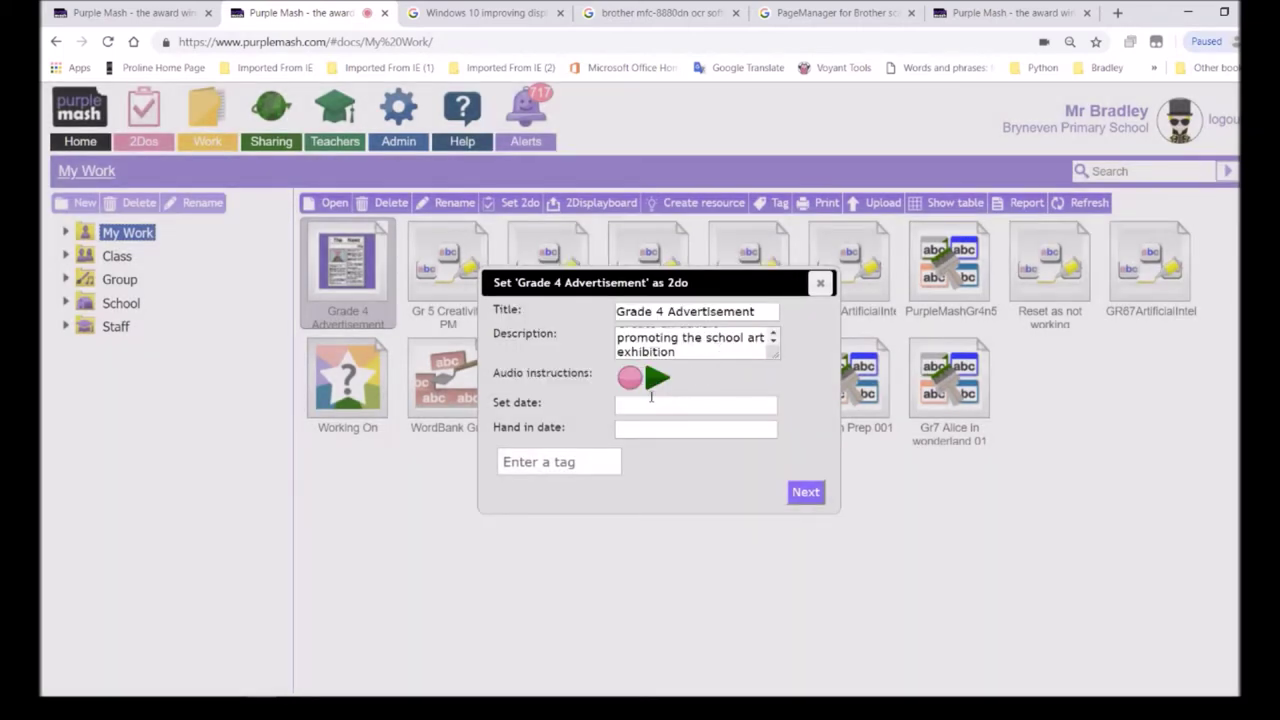
Give the 2do a set date of 2018-11-01 and a hand in date of 2018-11-08, and proceed to class and group assignment
left_click(650, 402)
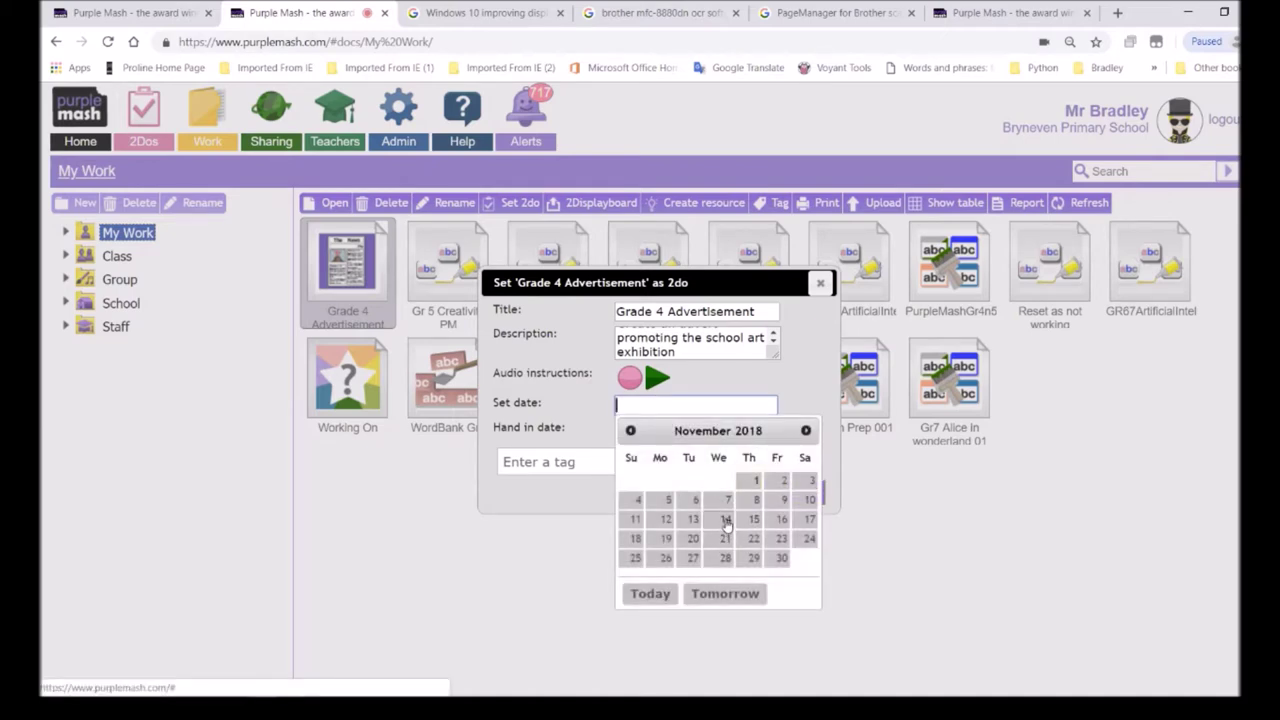
left_click(756, 481)
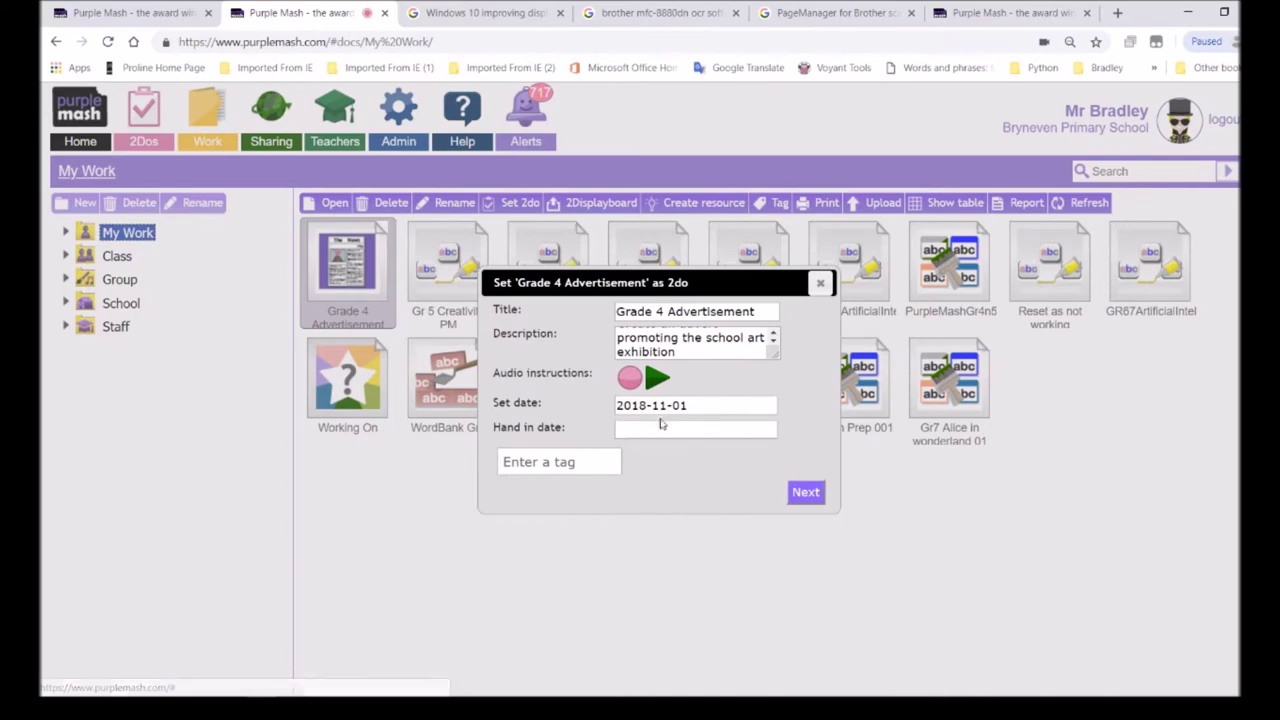
left_click(650, 430)
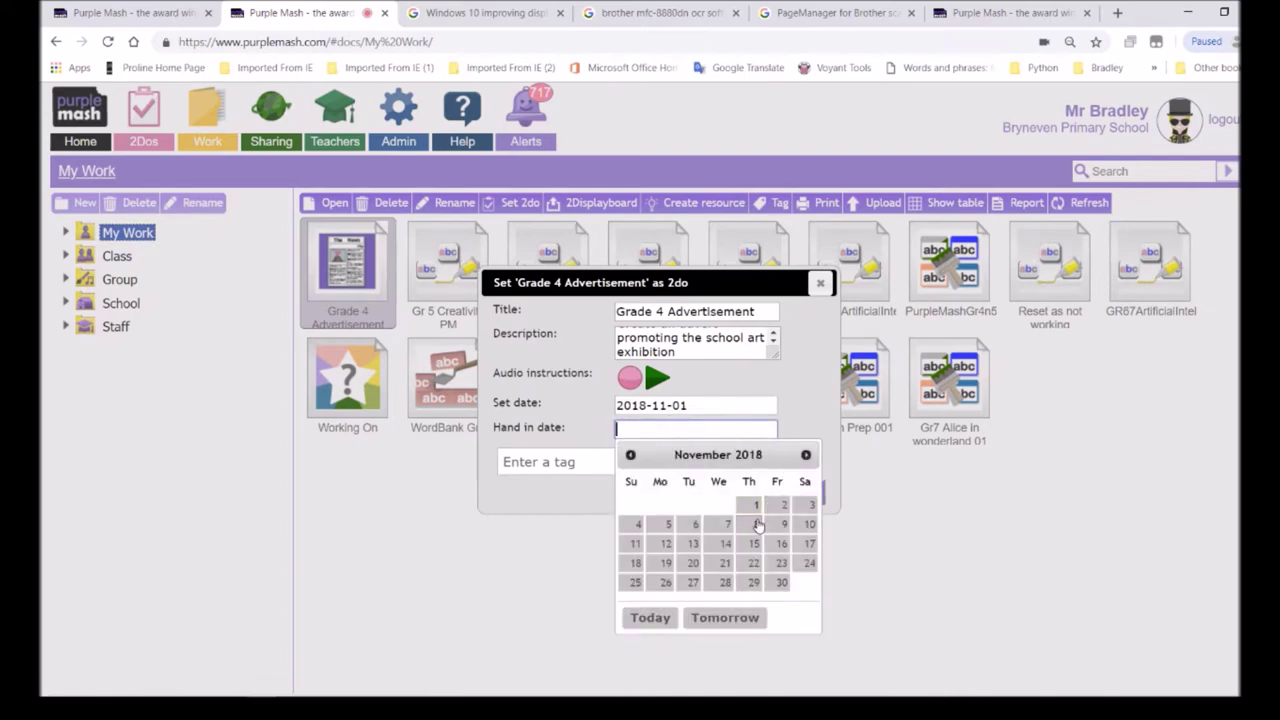
left_click(757, 525)
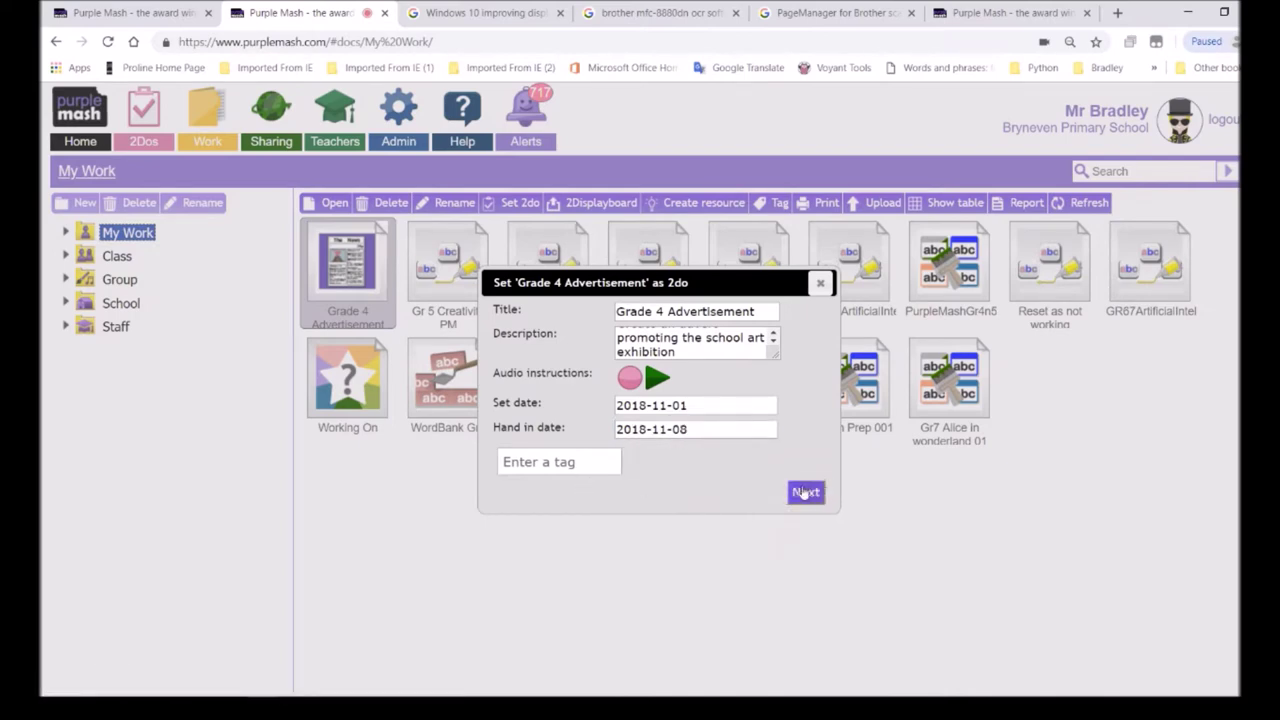
left_click(804, 491)
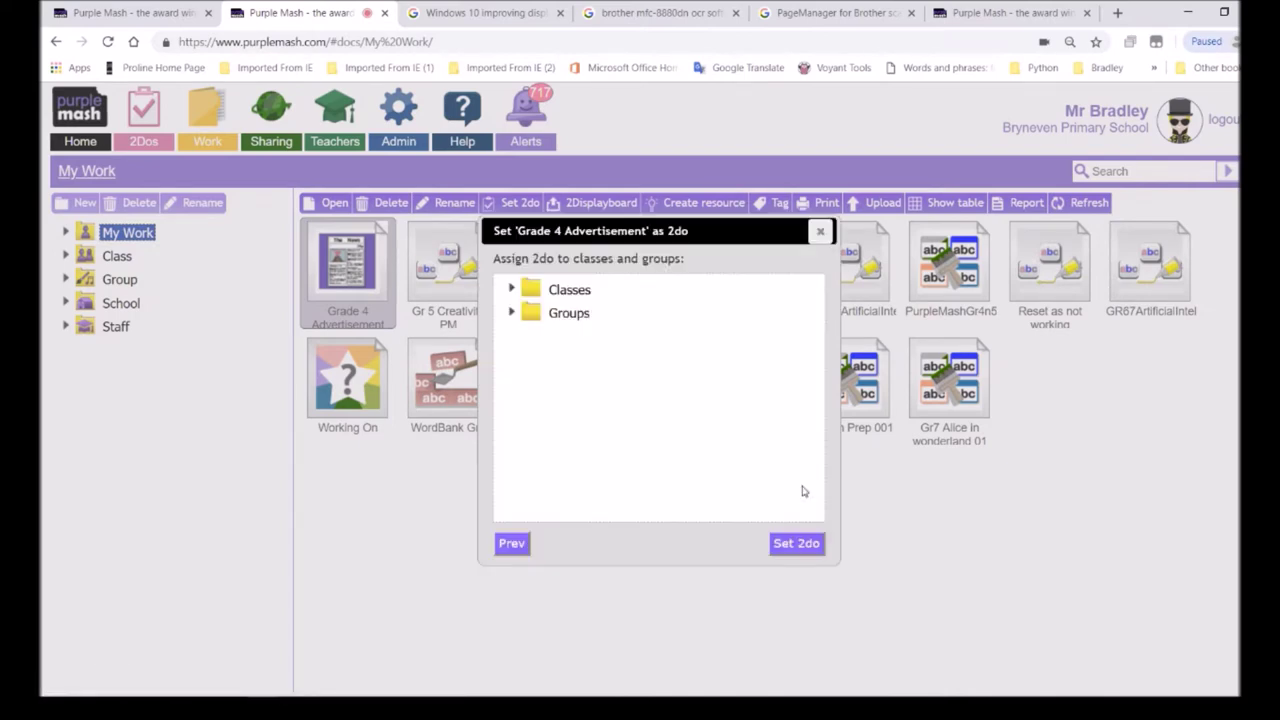
Try assigning the 2do to a single pupil in class Gr 4A, clear that selection and close the setup without setting it
left_click(512, 289)
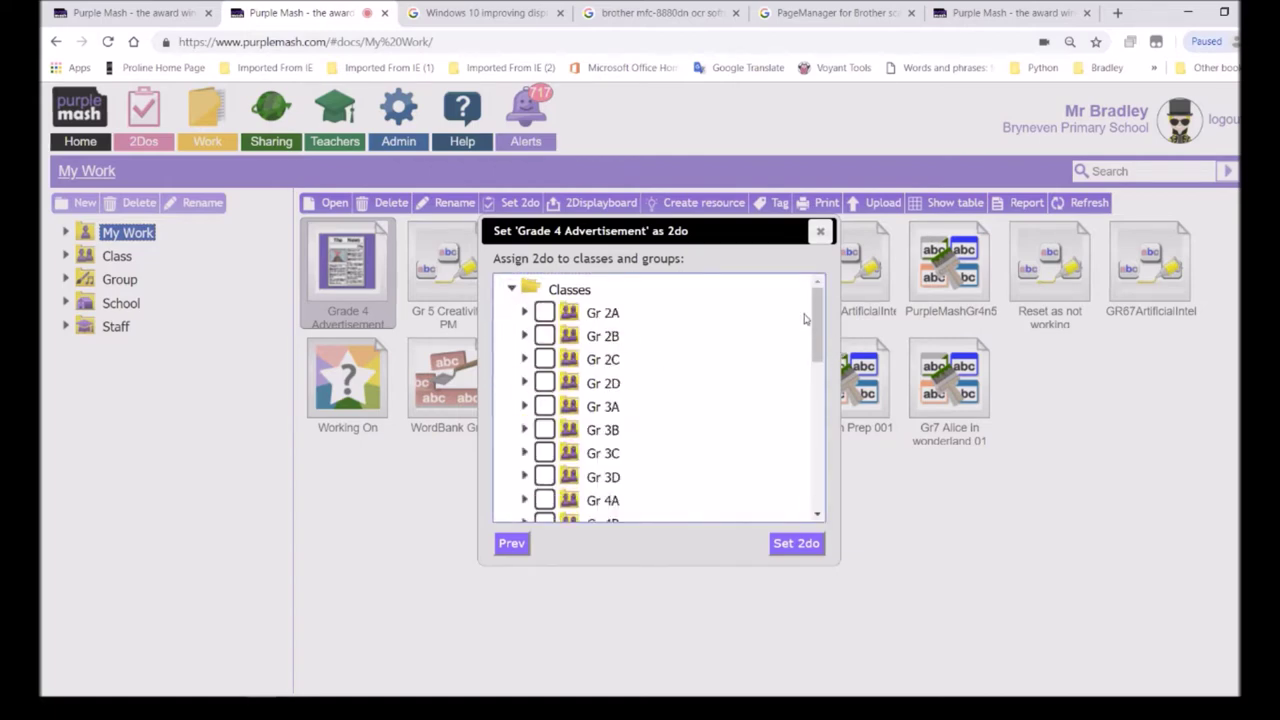
left_click_drag(817, 318, 818, 467)
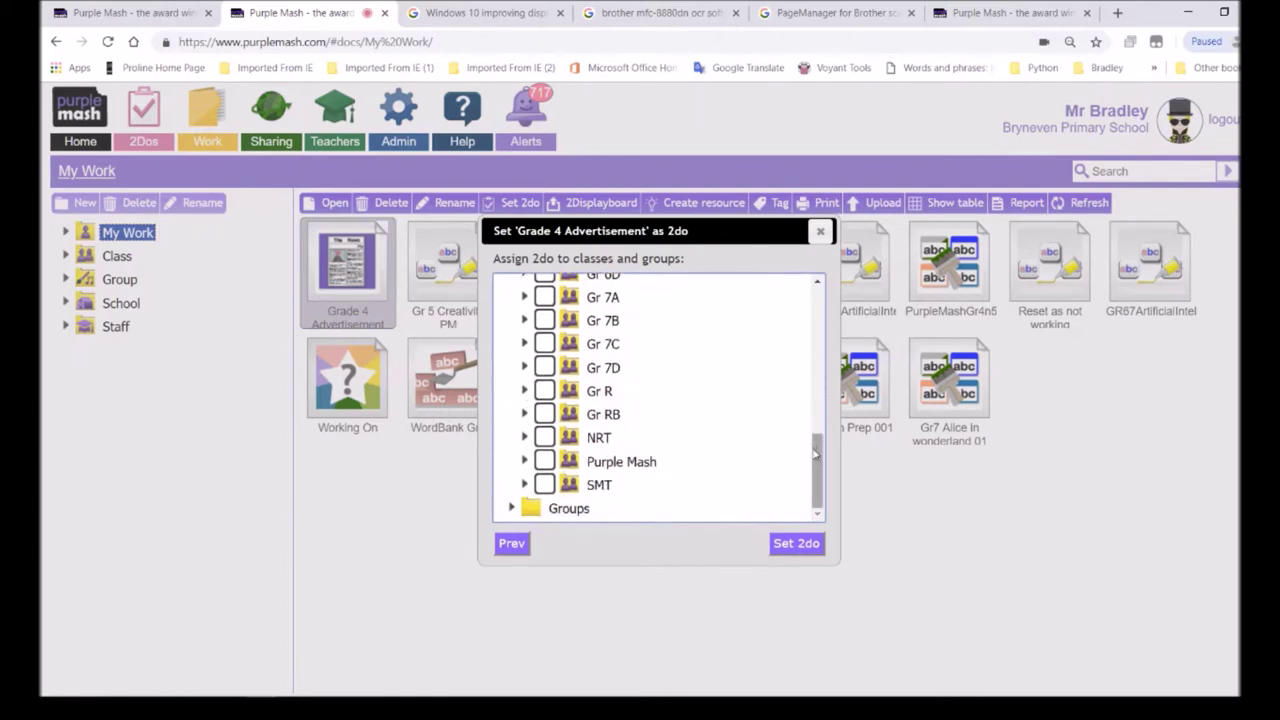
left_click_drag(813, 448, 814, 358)
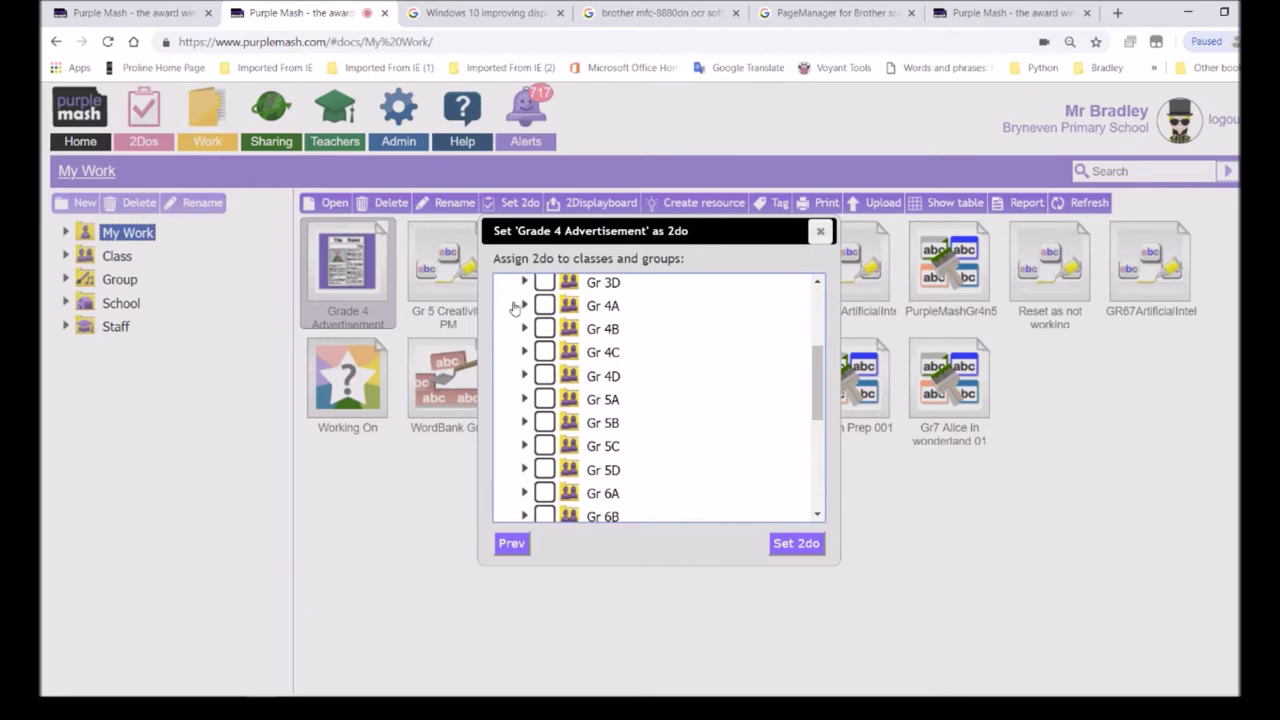
left_click(524, 305)
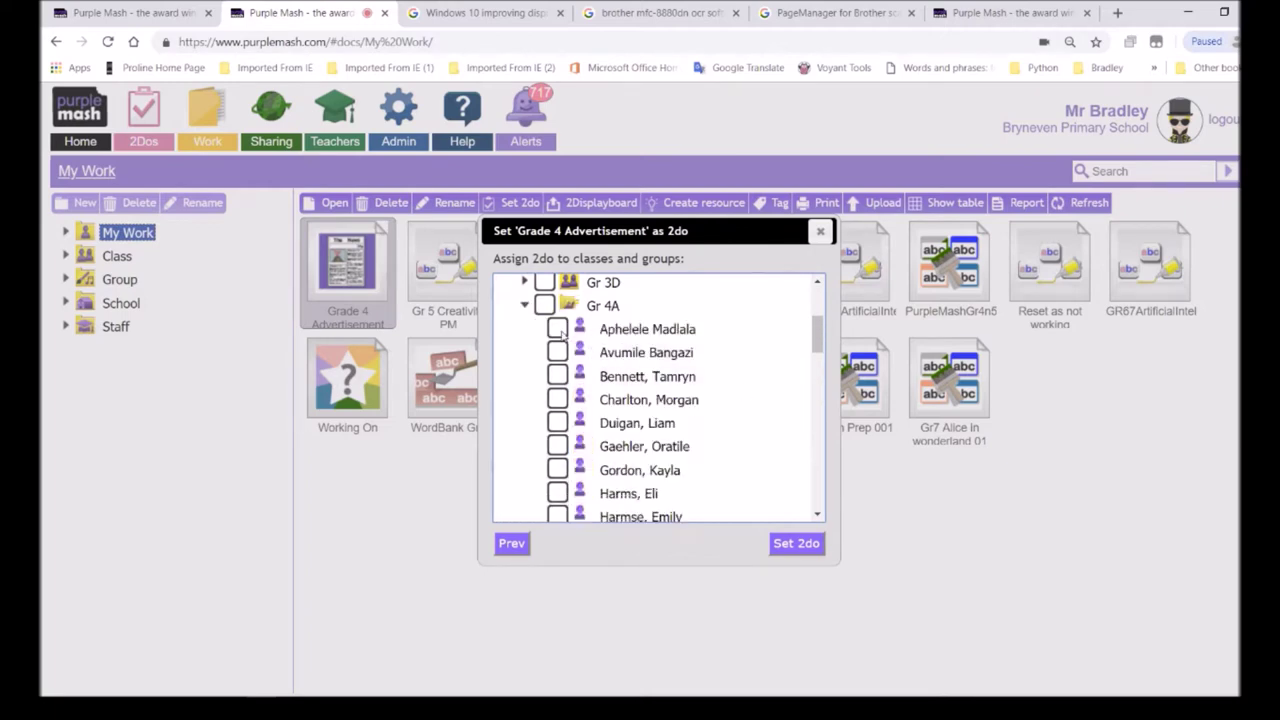
left_click(558, 329)
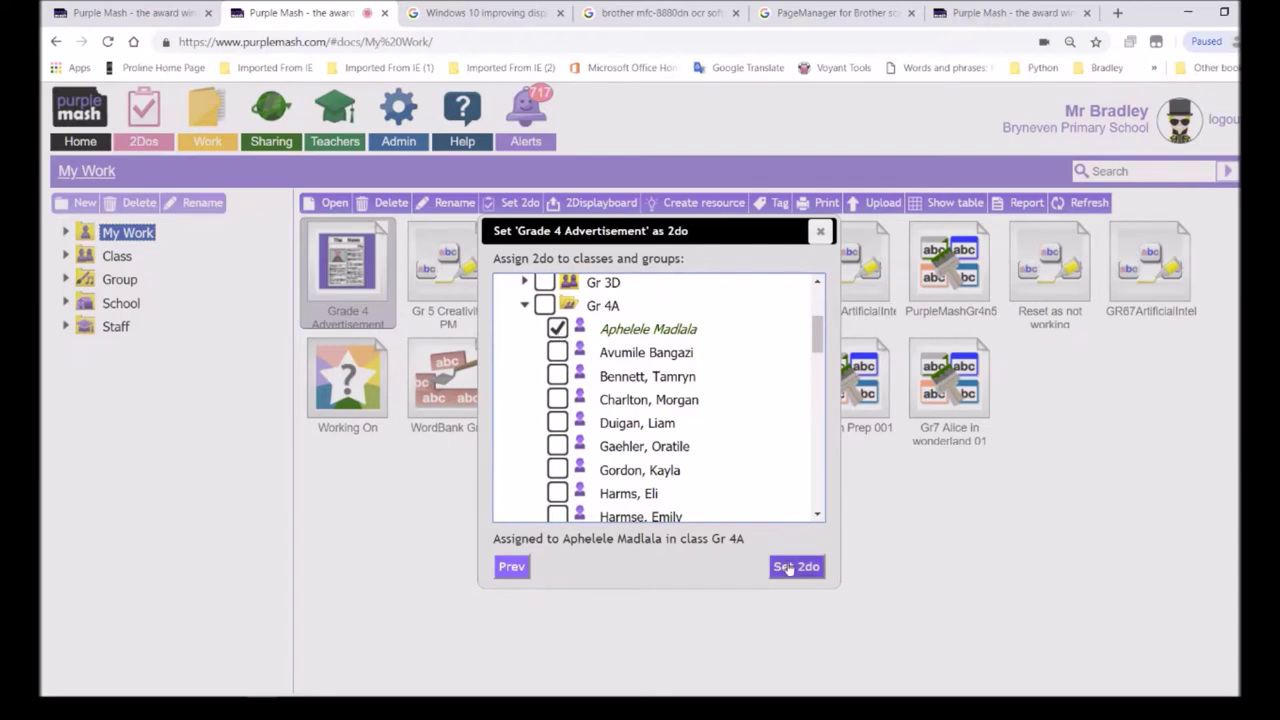
left_click(558, 327)
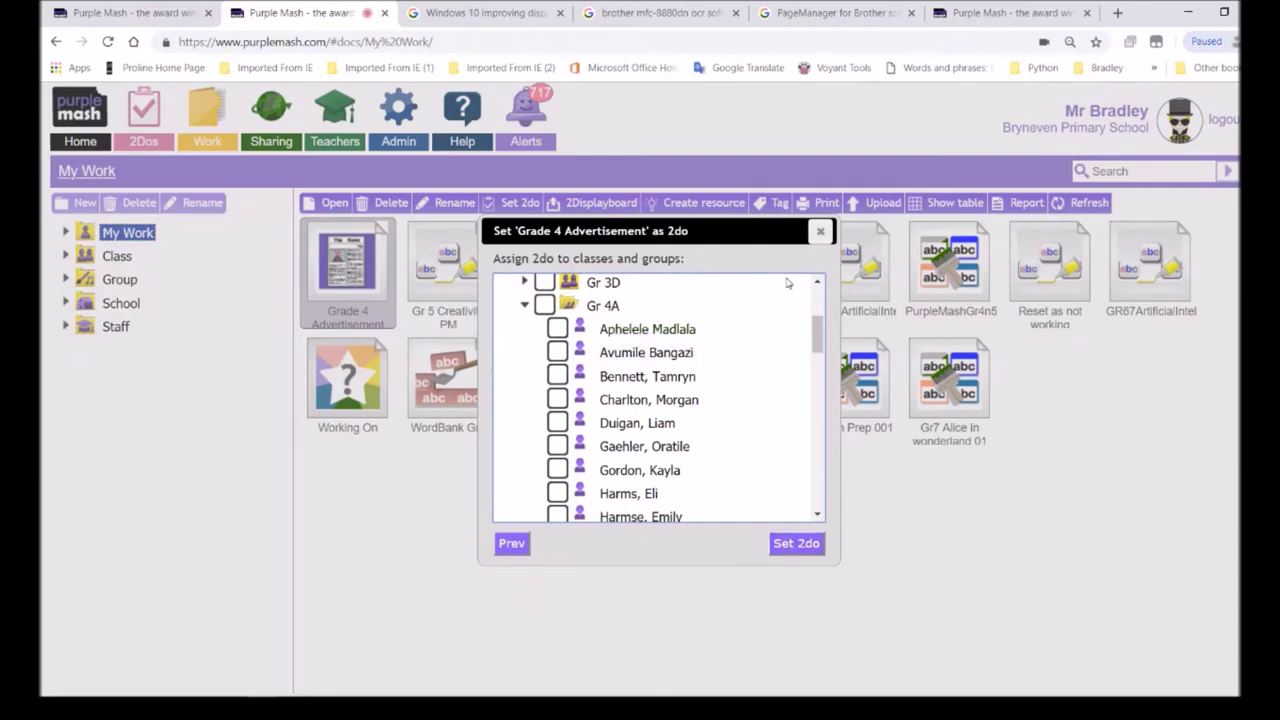
left_click(818, 233)
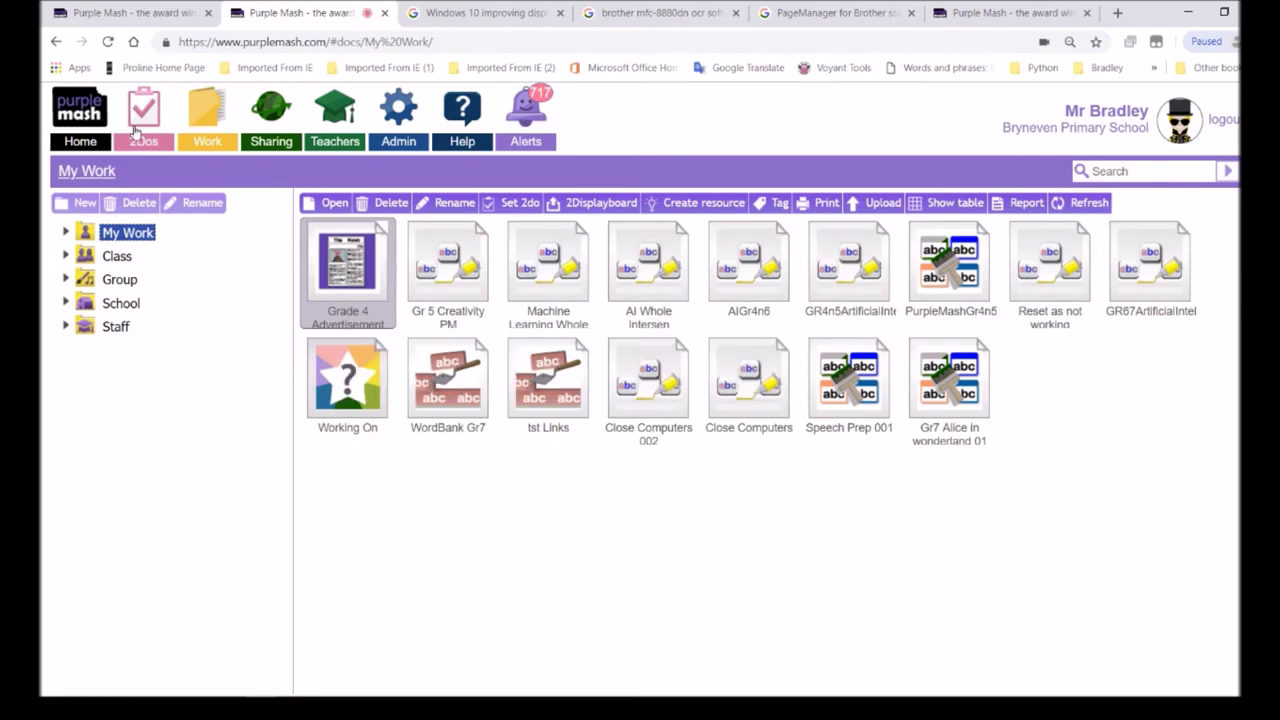
View the list of existing 2dos from Home and return to My Work
left_click(97, 125)
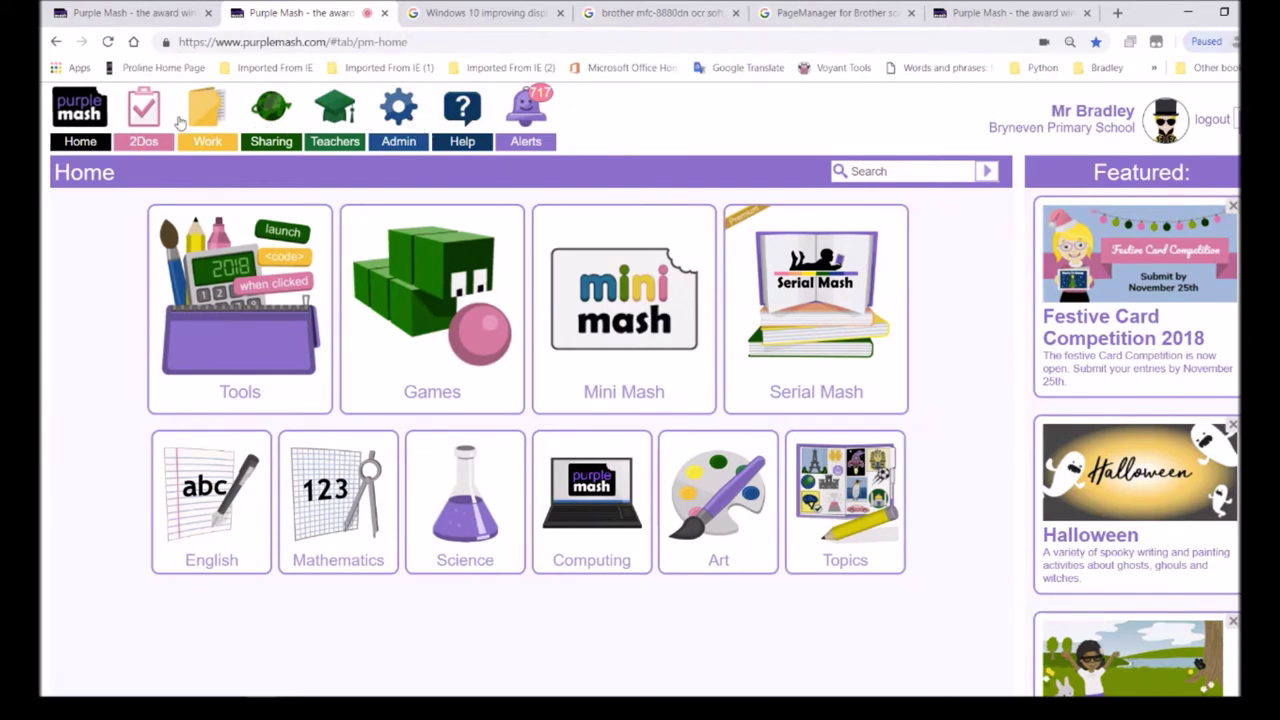
left_click(140, 115)
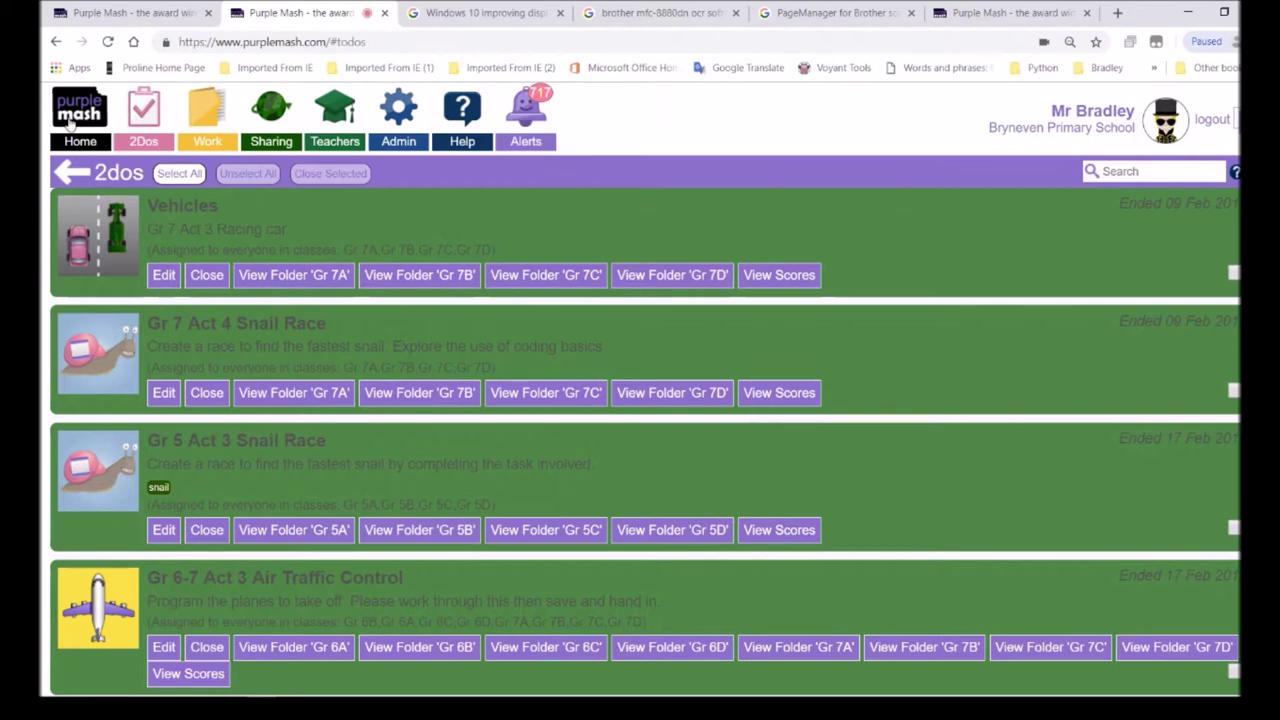
left_click(205, 142)
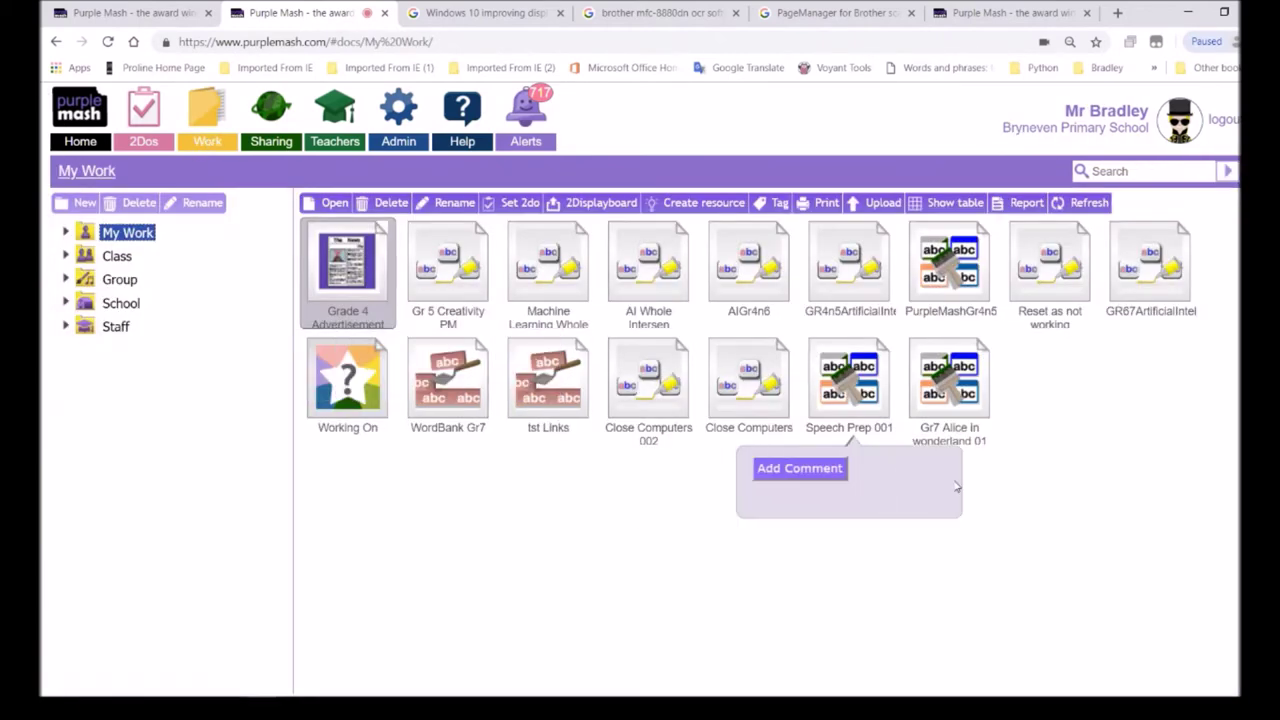
Set up the Machine Learning Whole Intersen file as a 2do with the description "Complete this activity once again. Try to get the highest possible score."
left_click(556, 273)
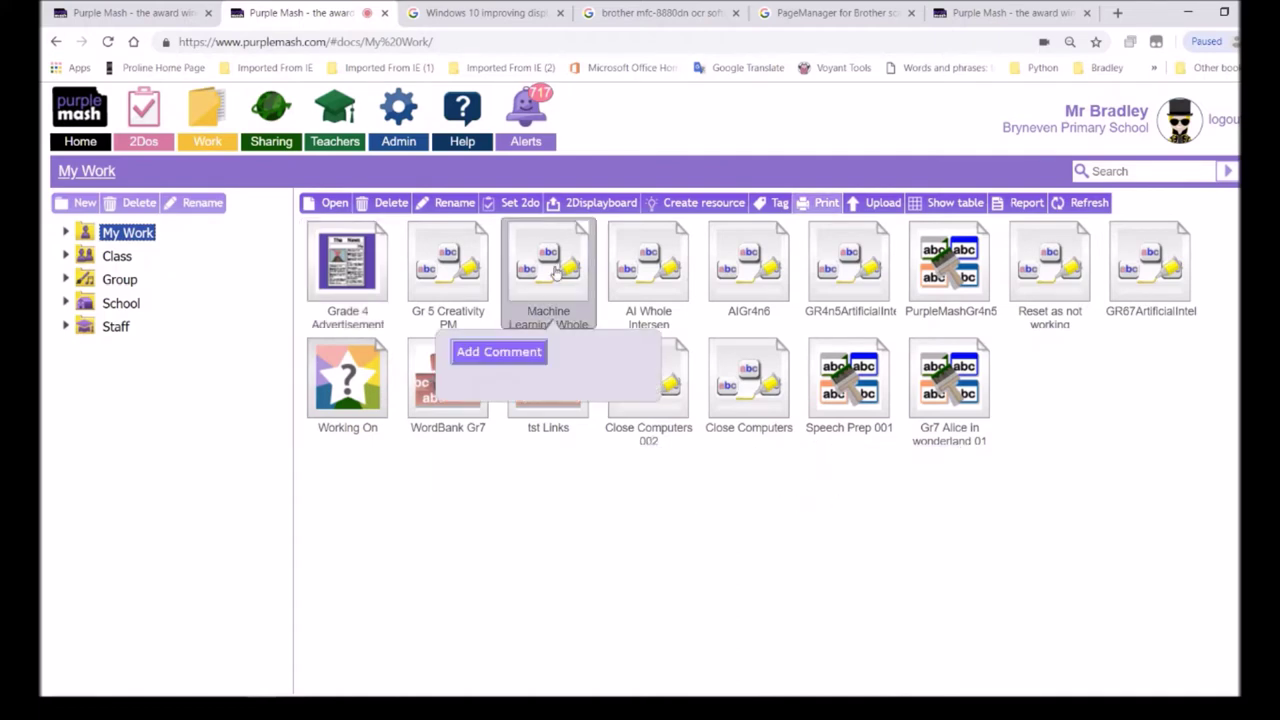
left_click(517, 204)
left_click(652, 324)
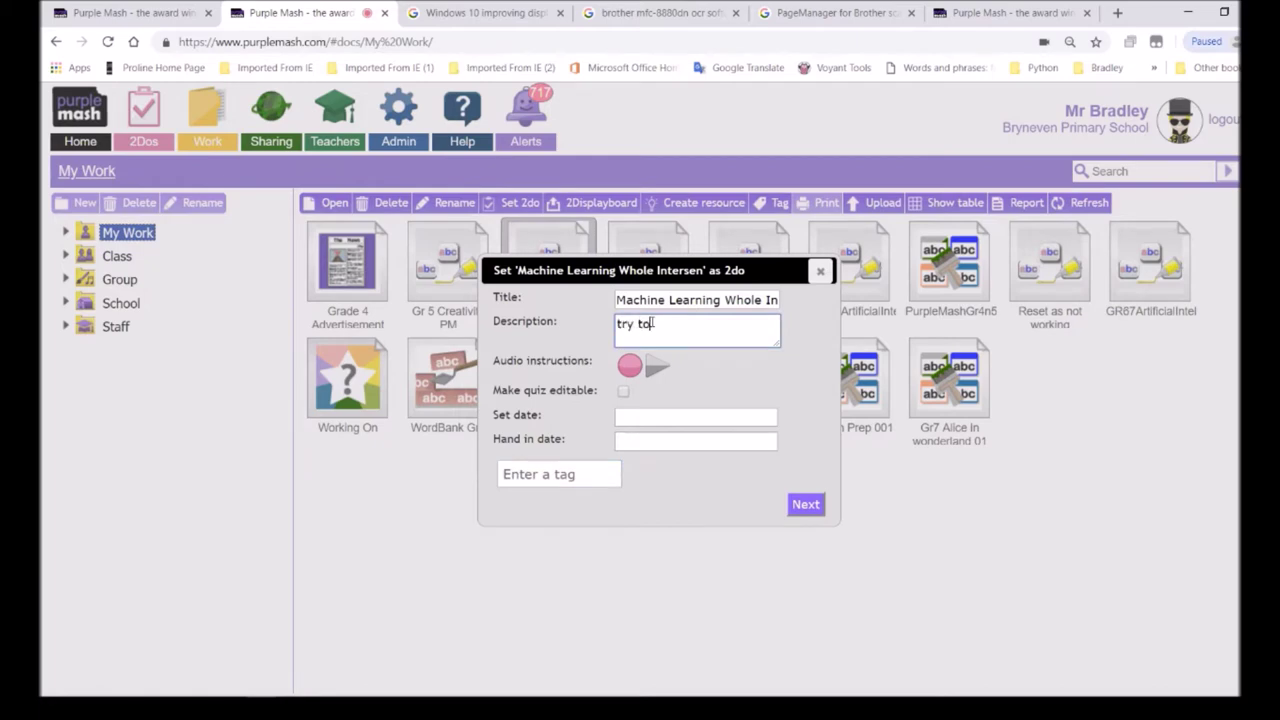
type("try t")
key("BackSpace")
key("BackSpace")
key("BackSpace")
key("BackSpace")
key("BackSpace")
type("Complete")
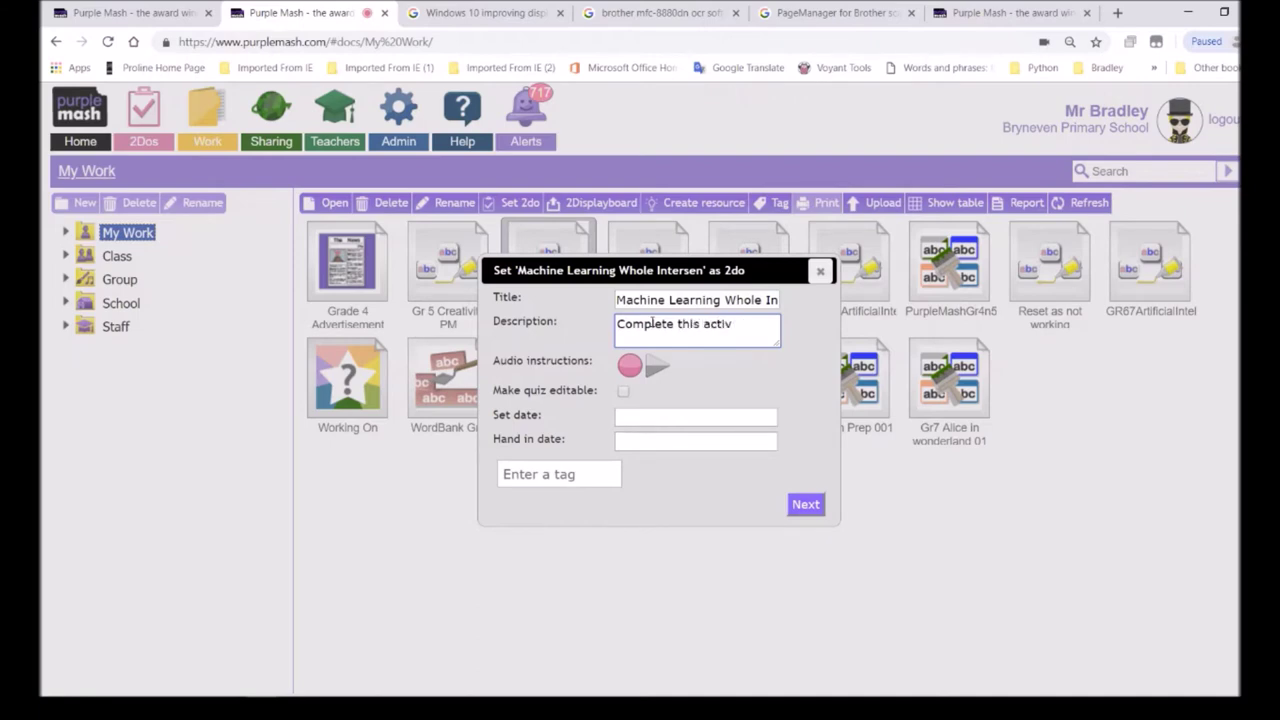
type("once again. Try to get ")
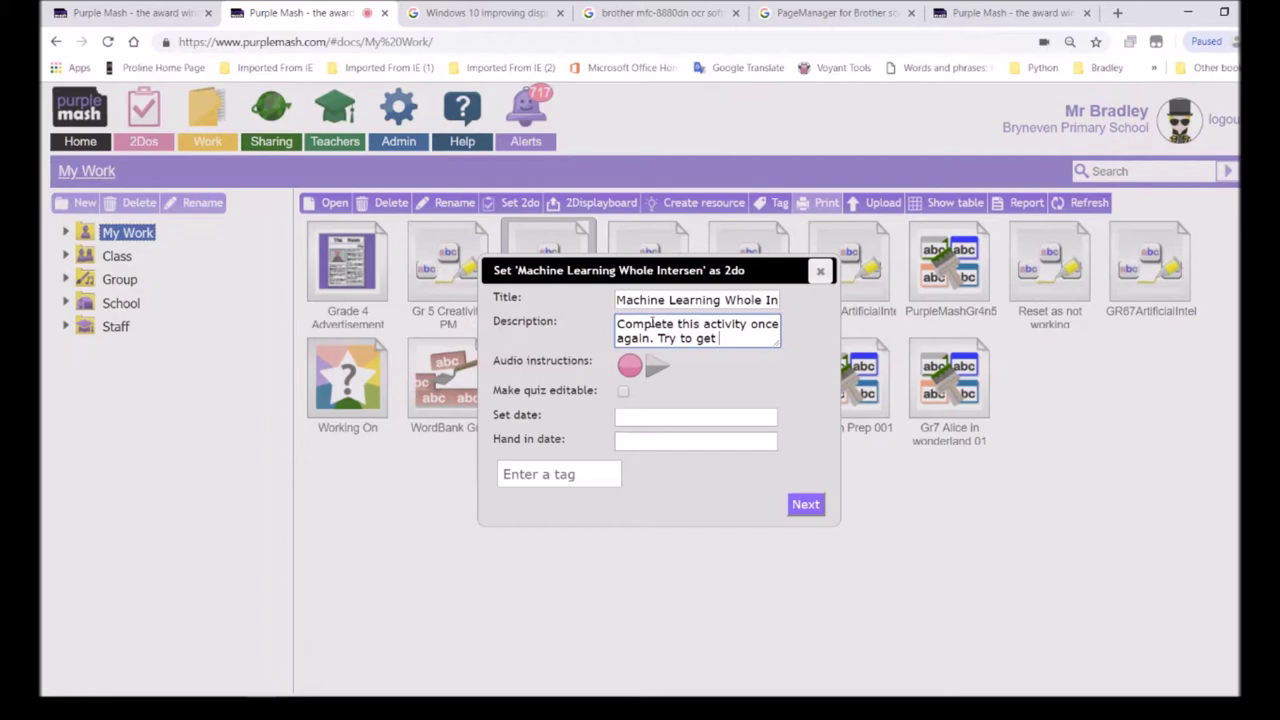
type("the highest possible")
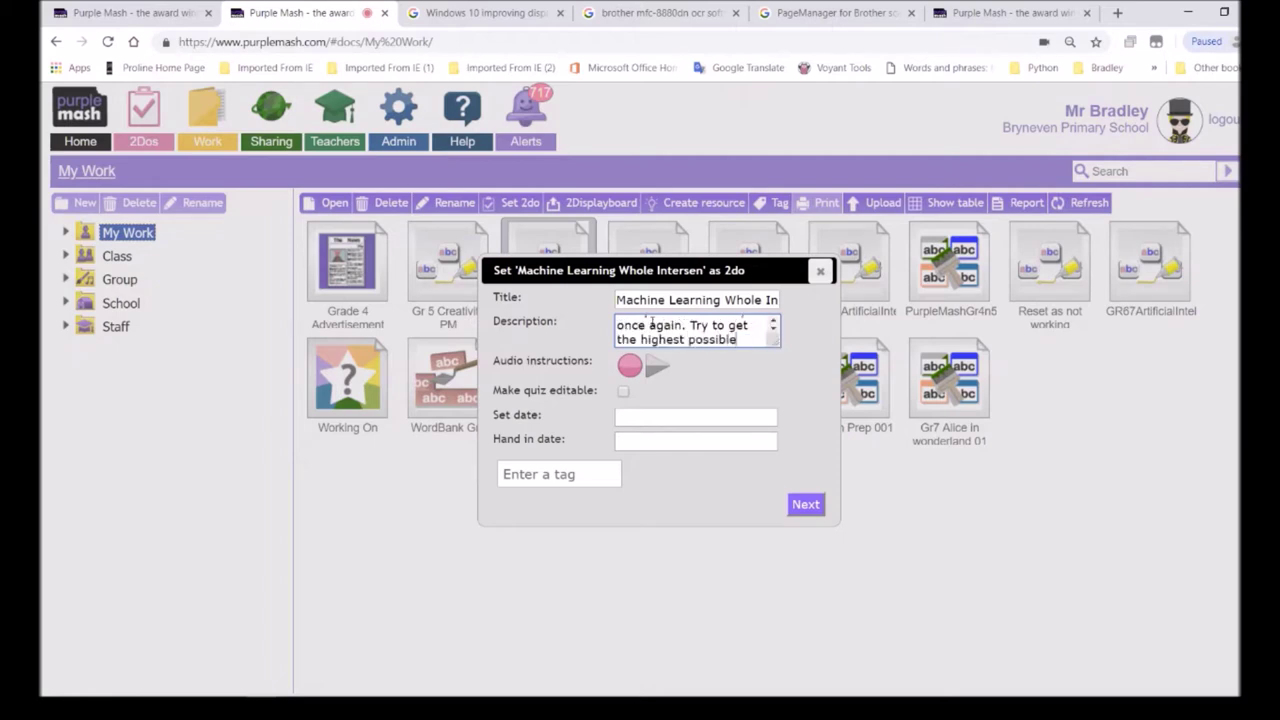
type(" score.")
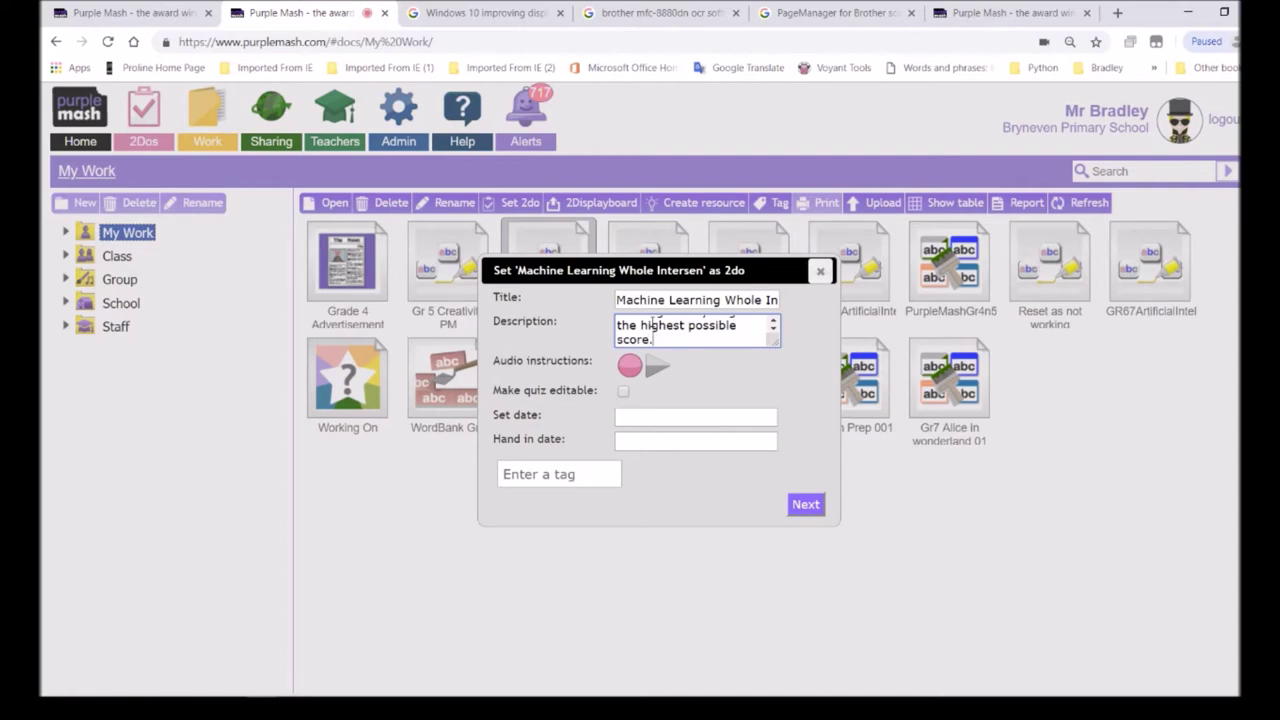
Give the 2do a set date of 2018-11-01 and a hand in date of 2018-11-02, and proceed to assignment
left_click(628, 416)
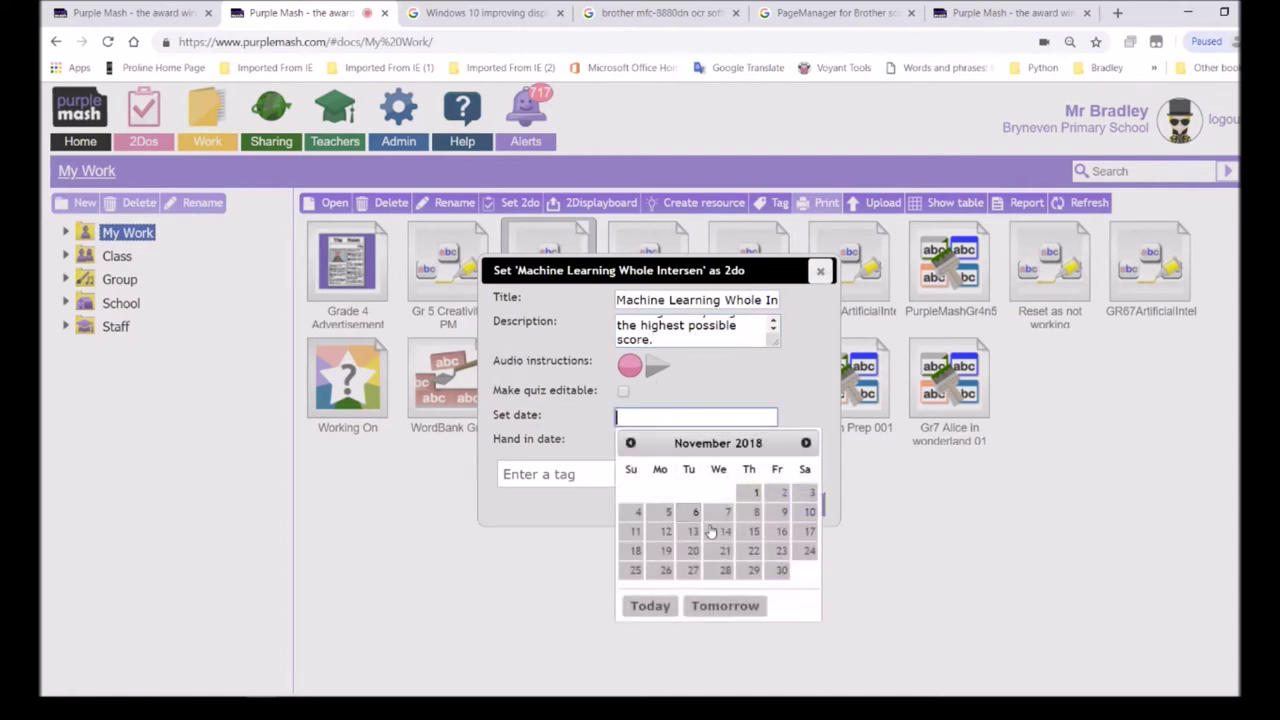
left_click(756, 492)
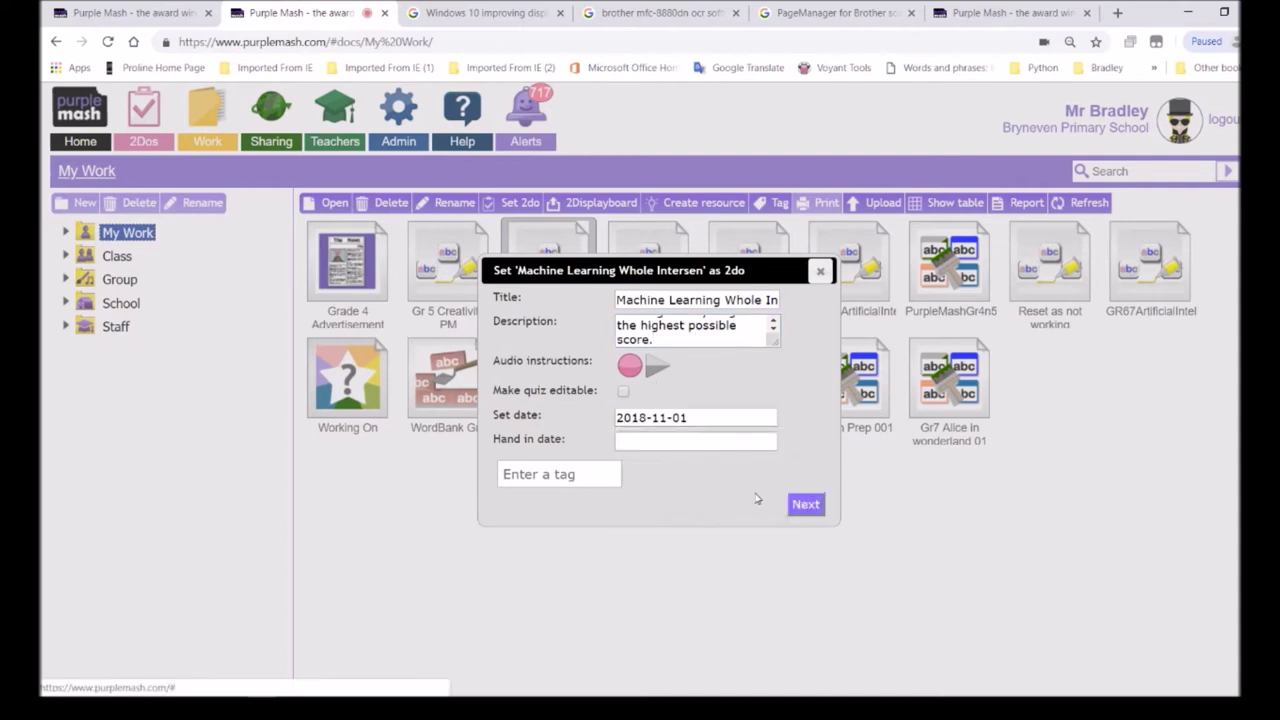
left_click(643, 441)
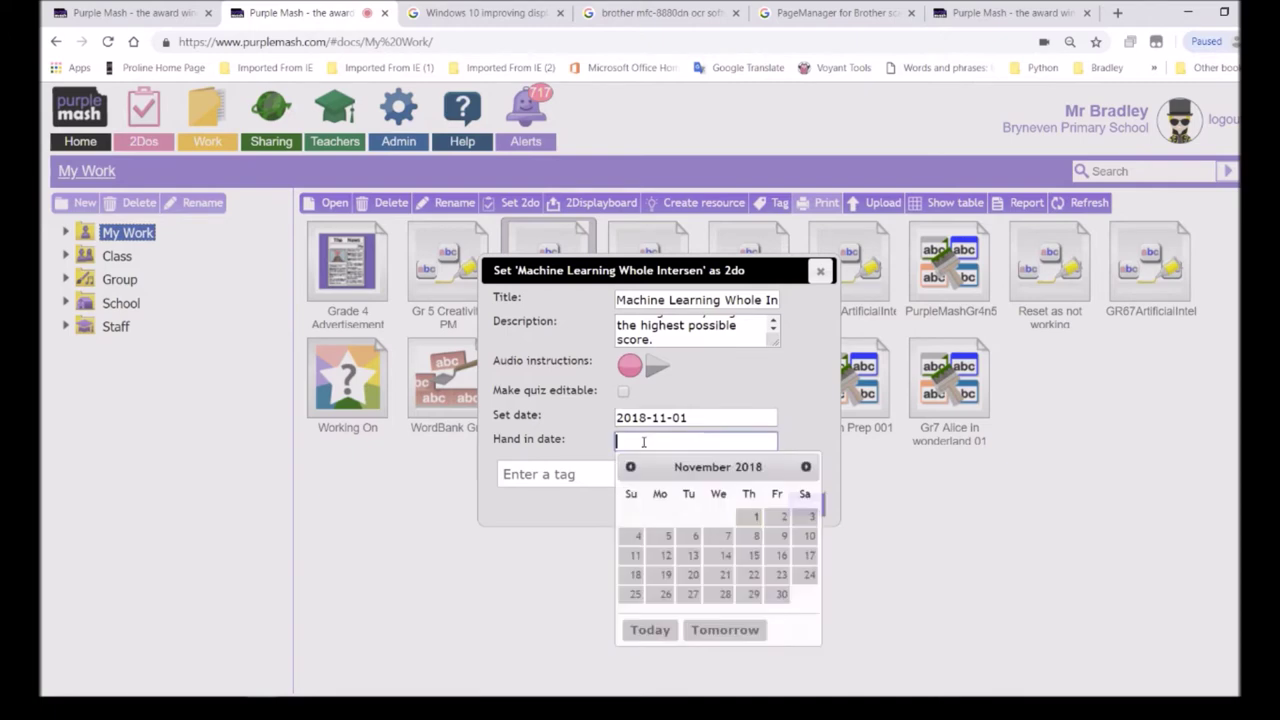
left_click(756, 535)
left_click(705, 441)
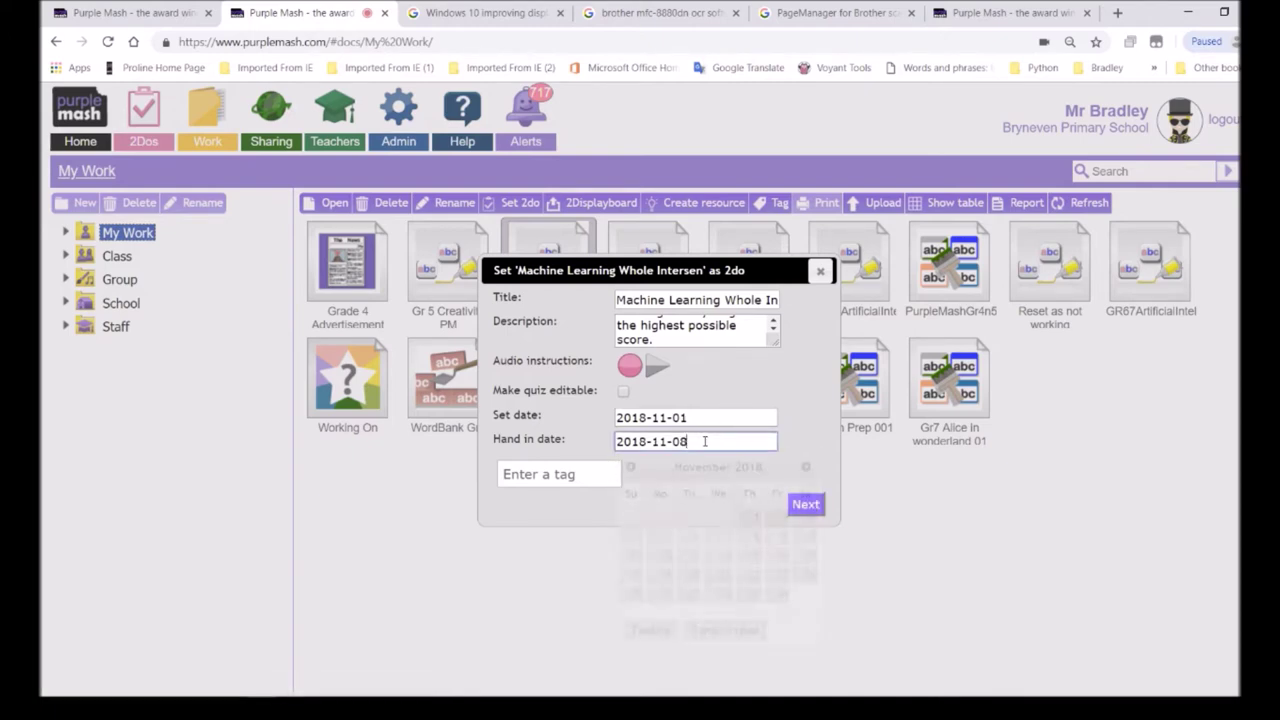
left_click(783, 518)
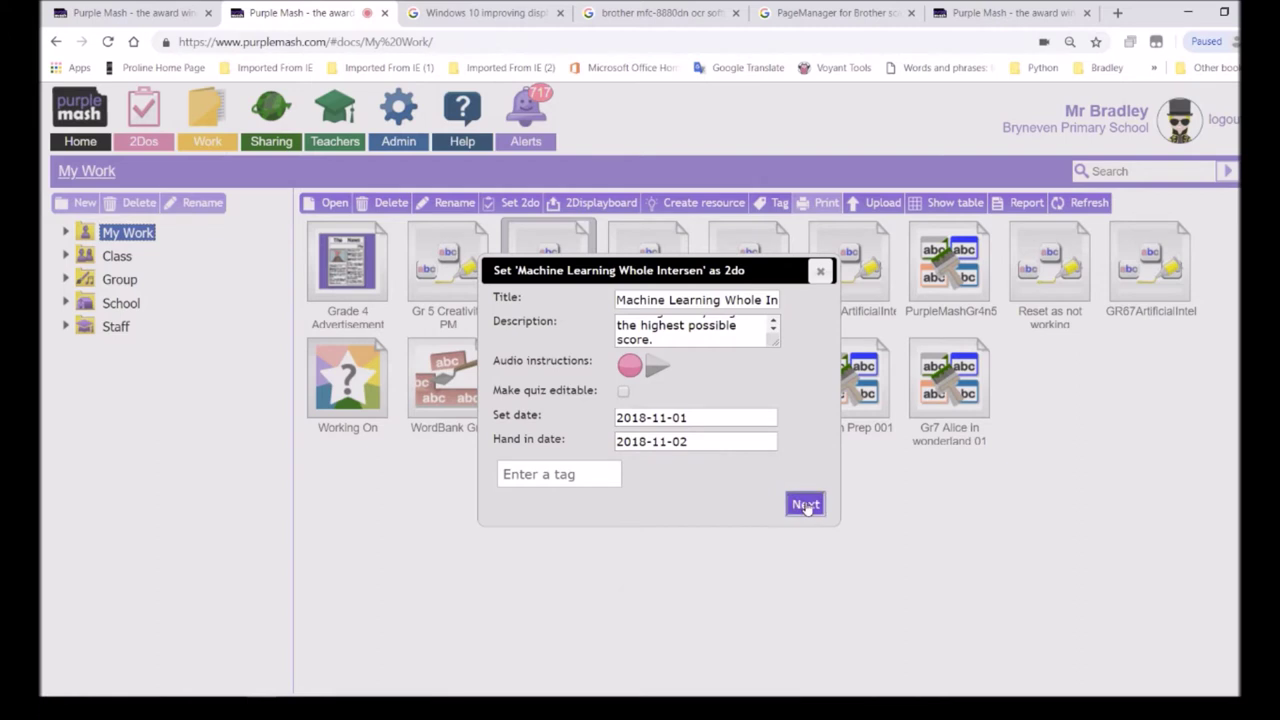
left_click(805, 504)
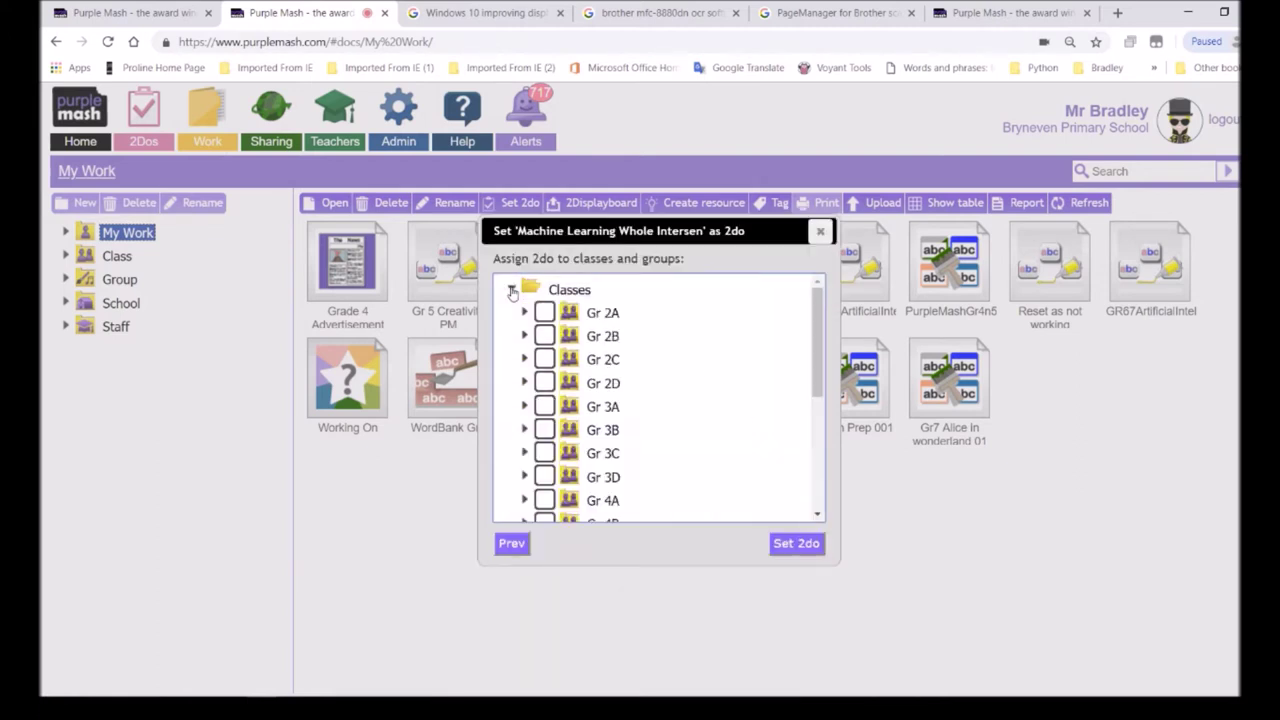
Assign the 2do to classes Gr 7A, Gr 7B, Gr 7C and Gr 7D, set it and close the confirmation
left_click_drag(824, 340, 826, 441)
left_click(544, 428)
left_click(544, 451)
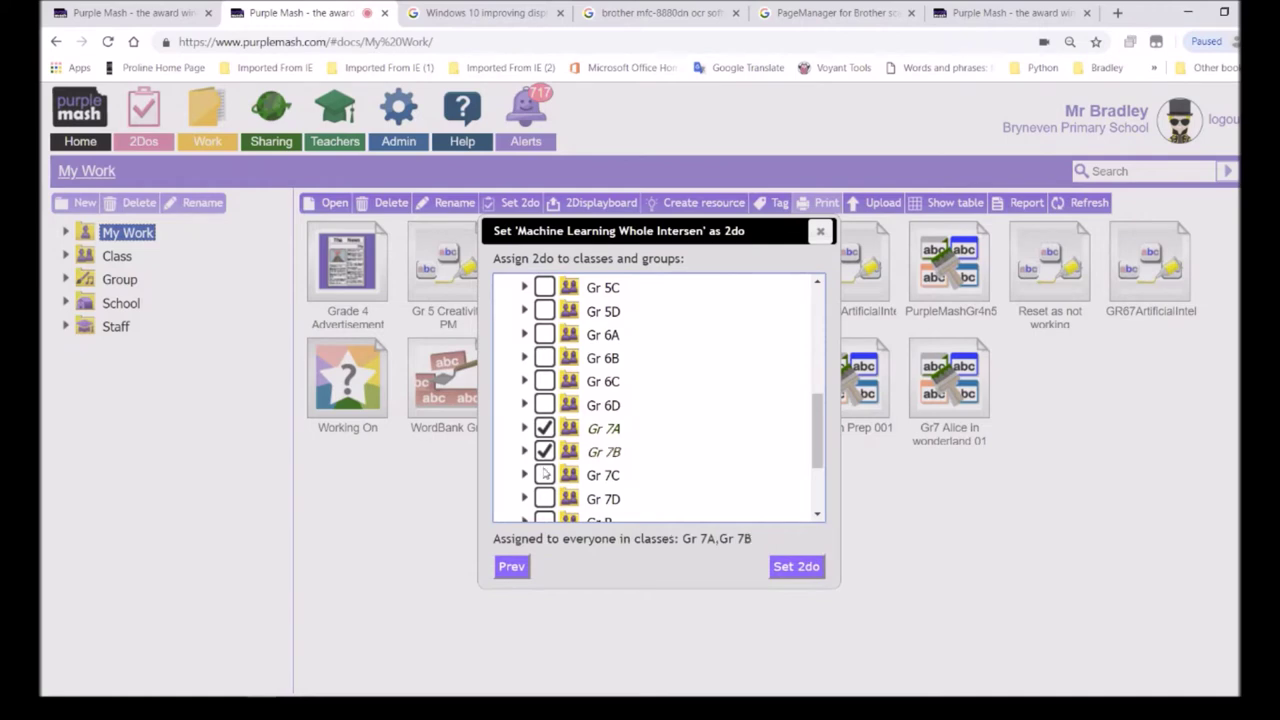
left_click(544, 474)
left_click(544, 498)
left_click_drag(821, 441, 826, 487)
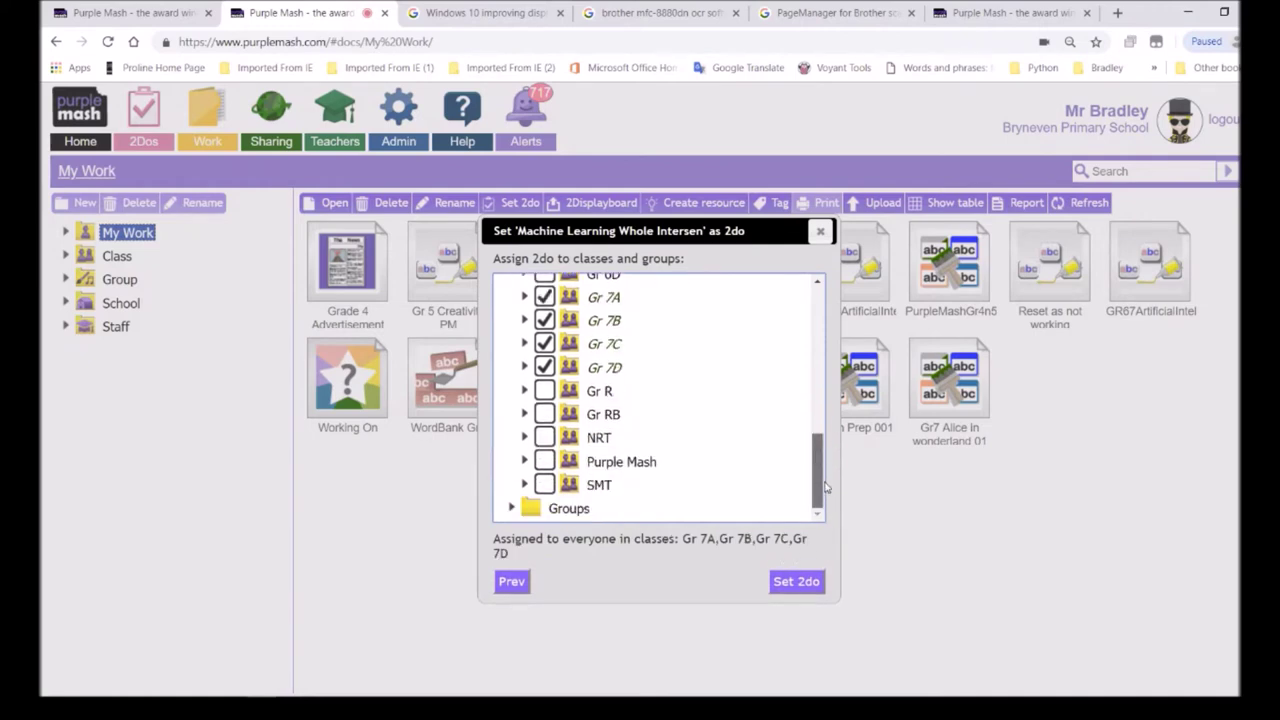
left_click(807, 581)
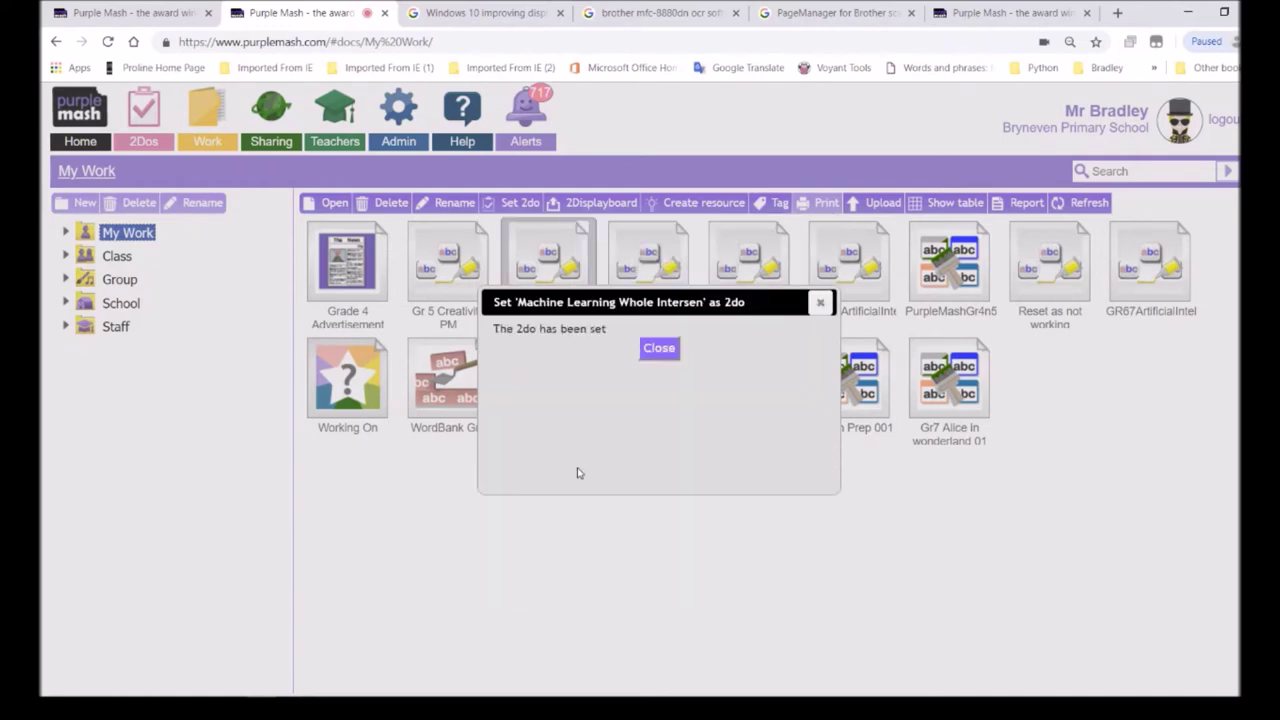
left_click(656, 350)
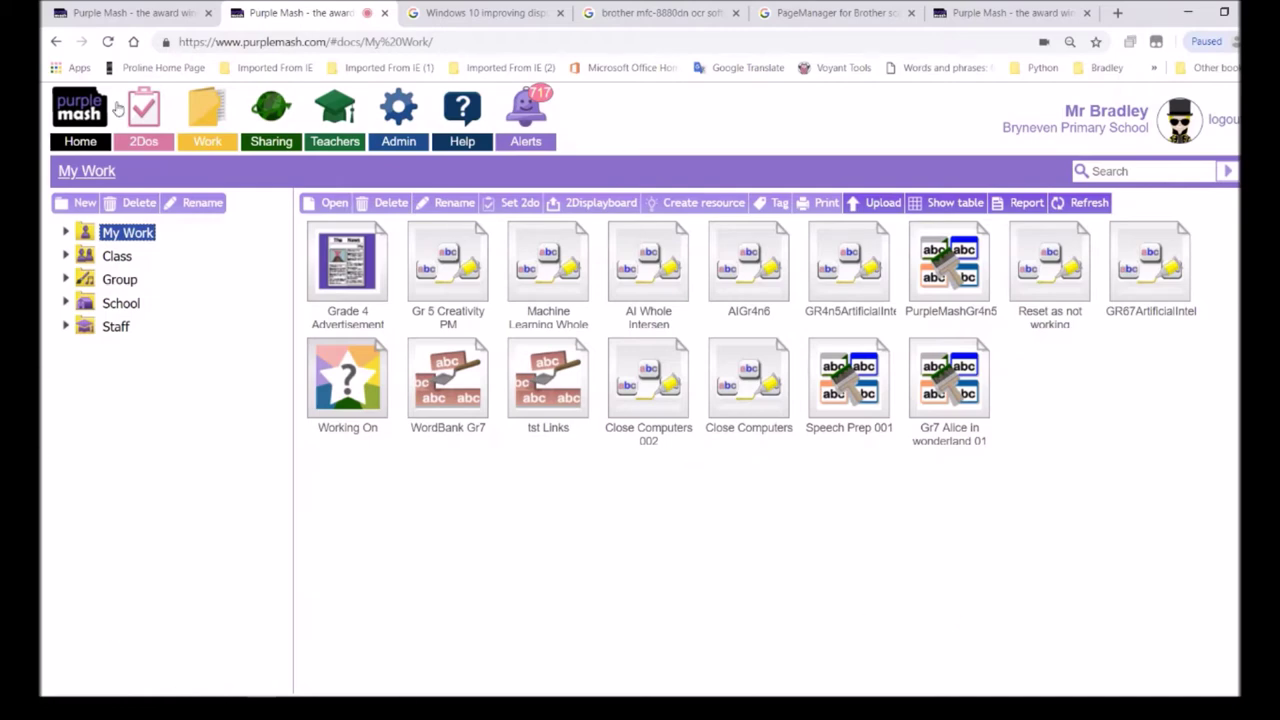
Launch the Sequence Snake maths game from the Home page's Games section and start Challenge A
left_click(88, 128)
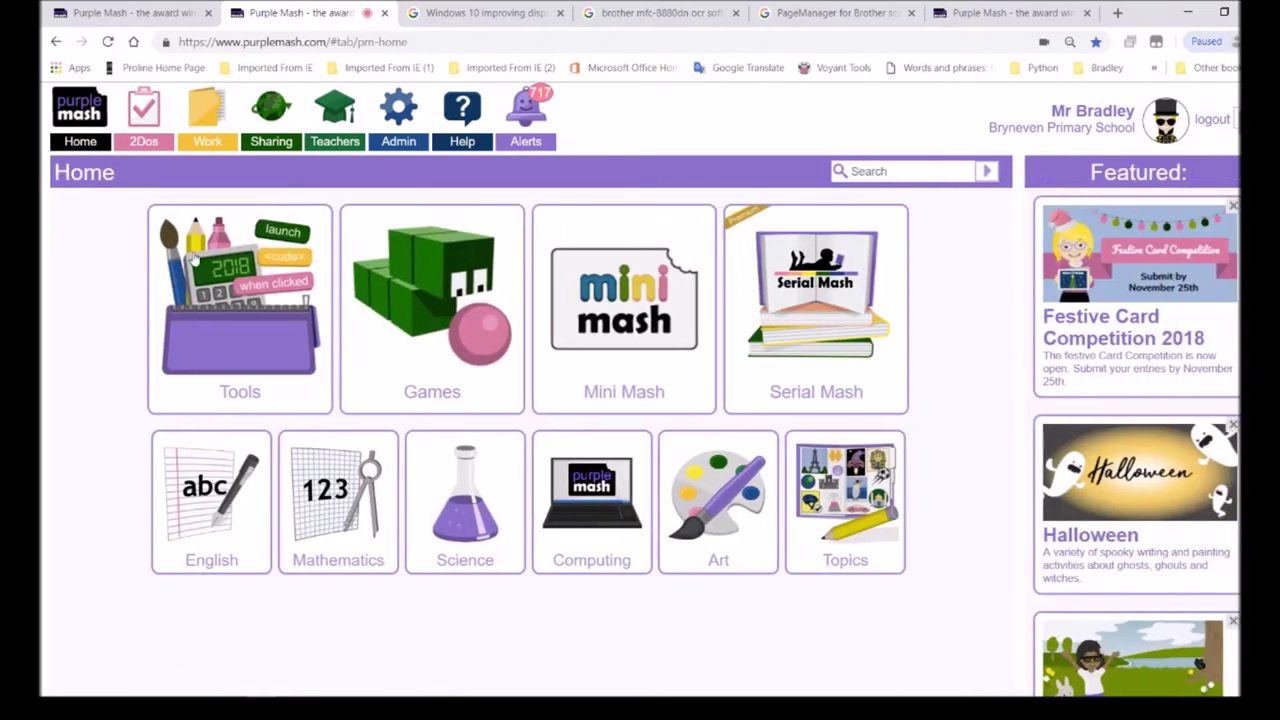
left_click(432, 347)
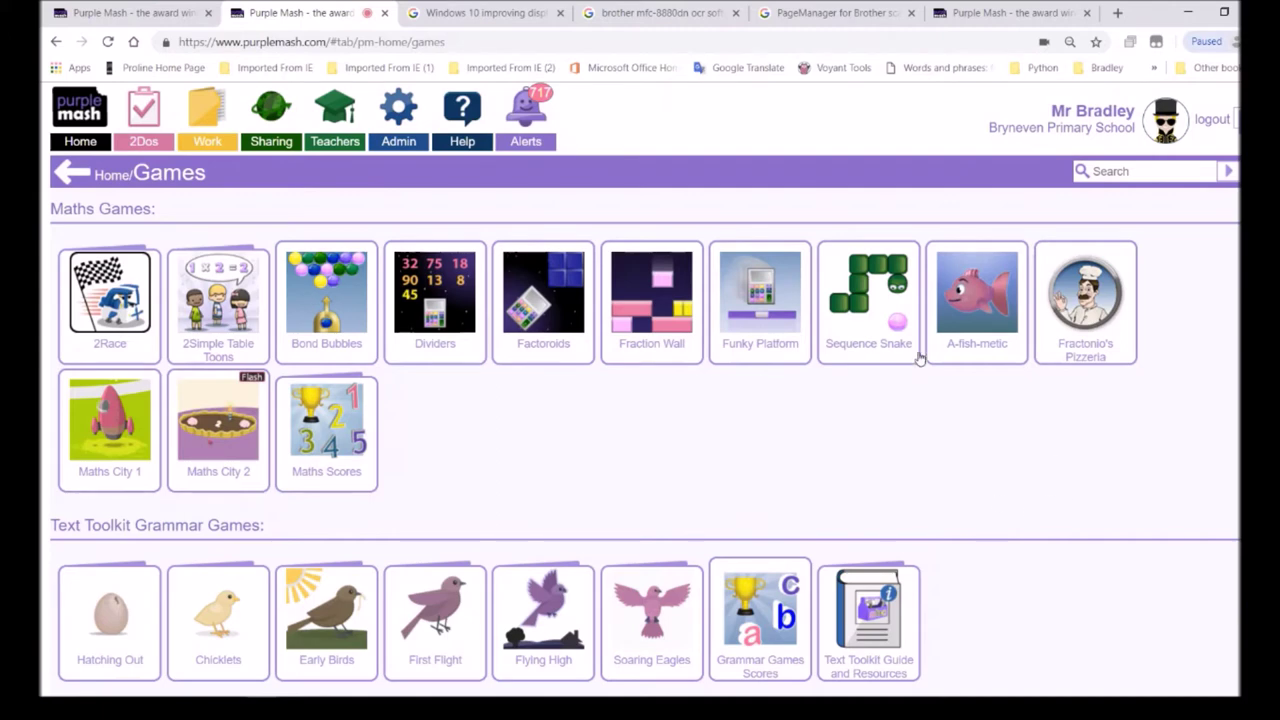
left_click(876, 314)
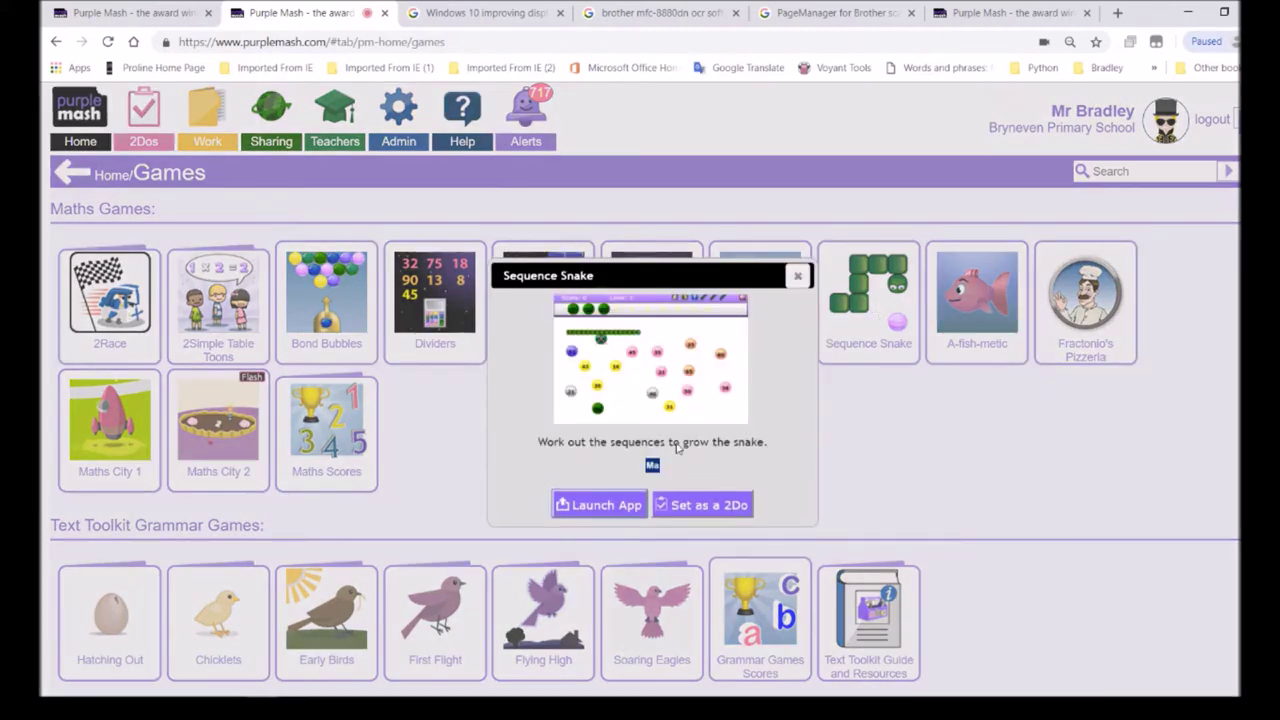
left_click(607, 505)
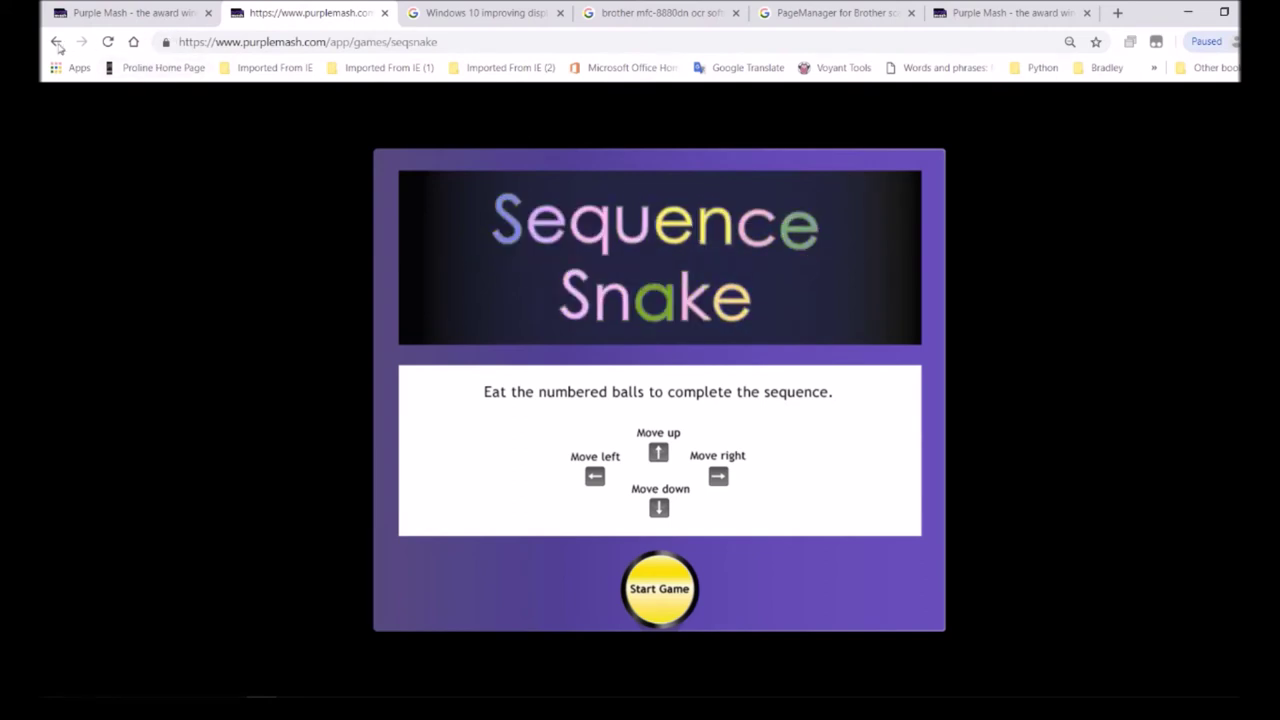
left_click(648, 594)
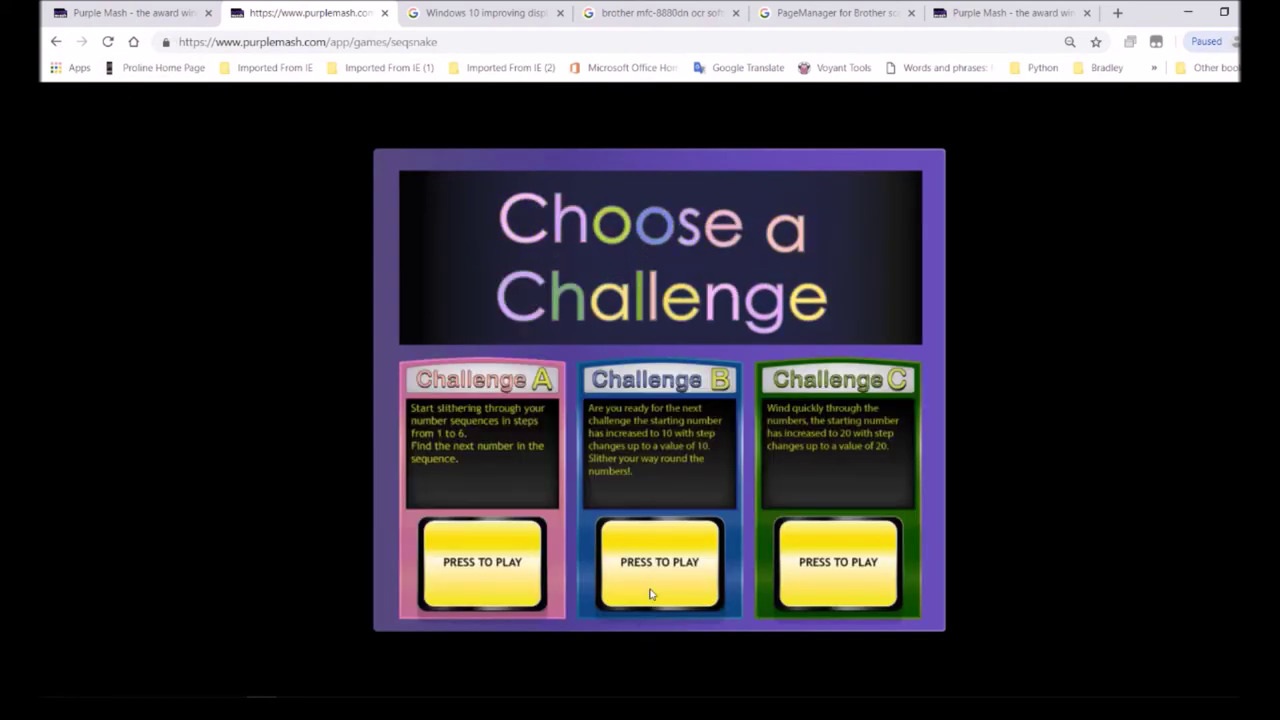
left_click(503, 579)
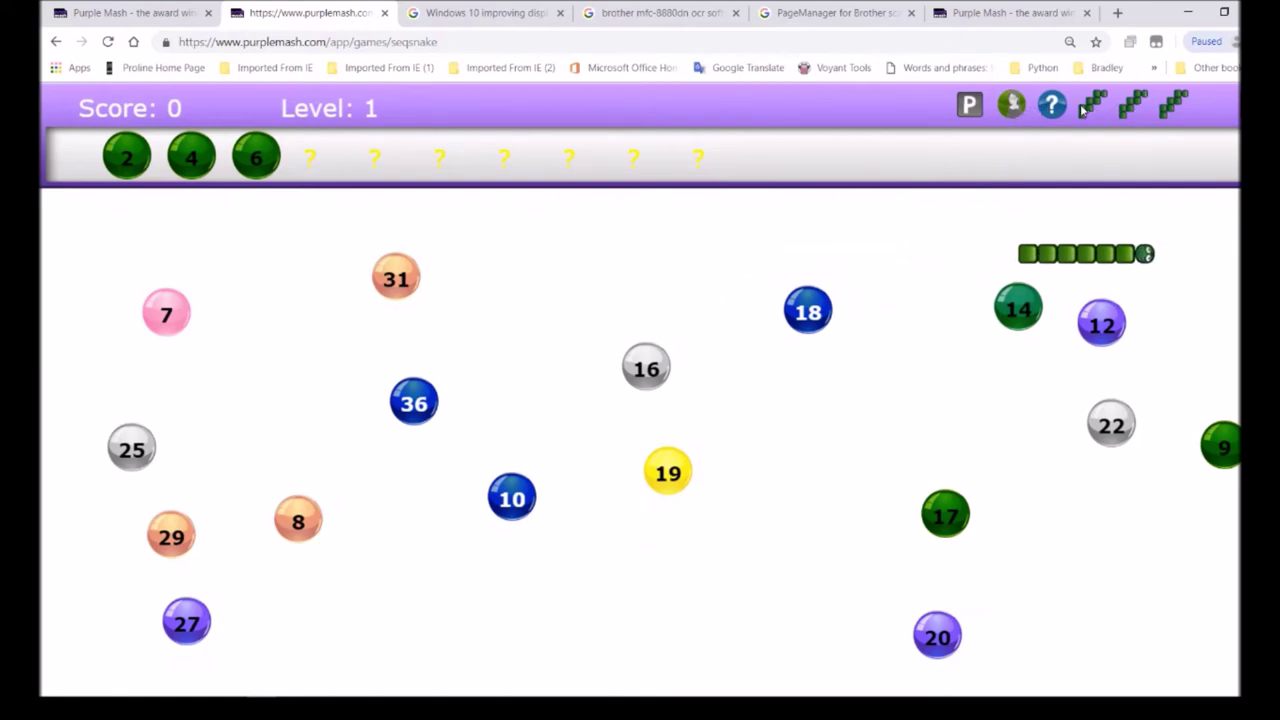
Pause Sequence Snake and open the Level values in the game's settings
left_click(967, 105)
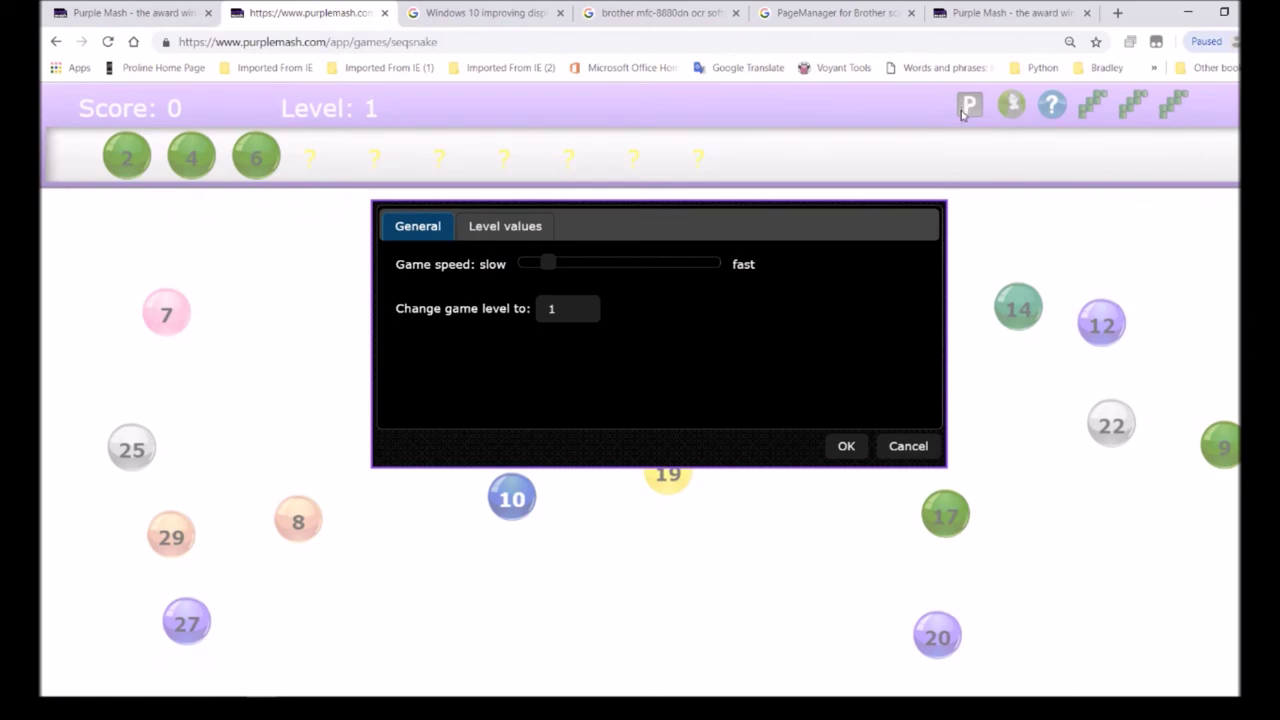
left_click(908, 449)
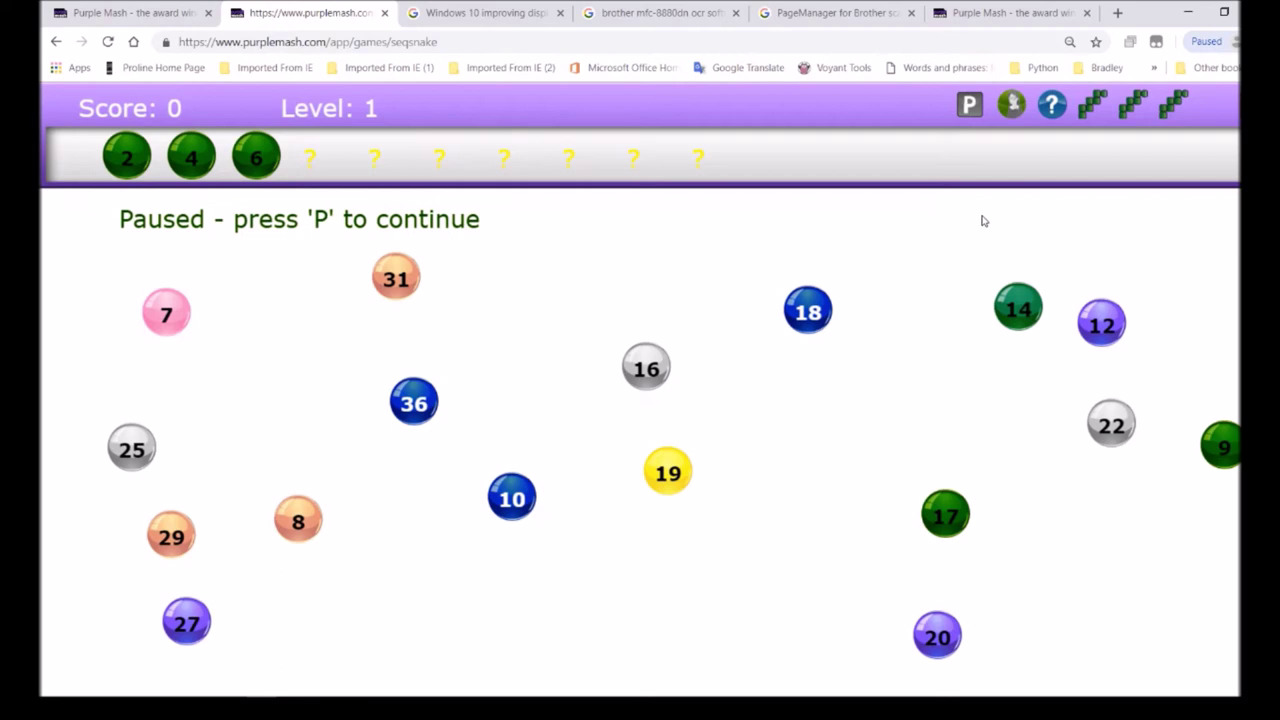
left_click(1012, 106)
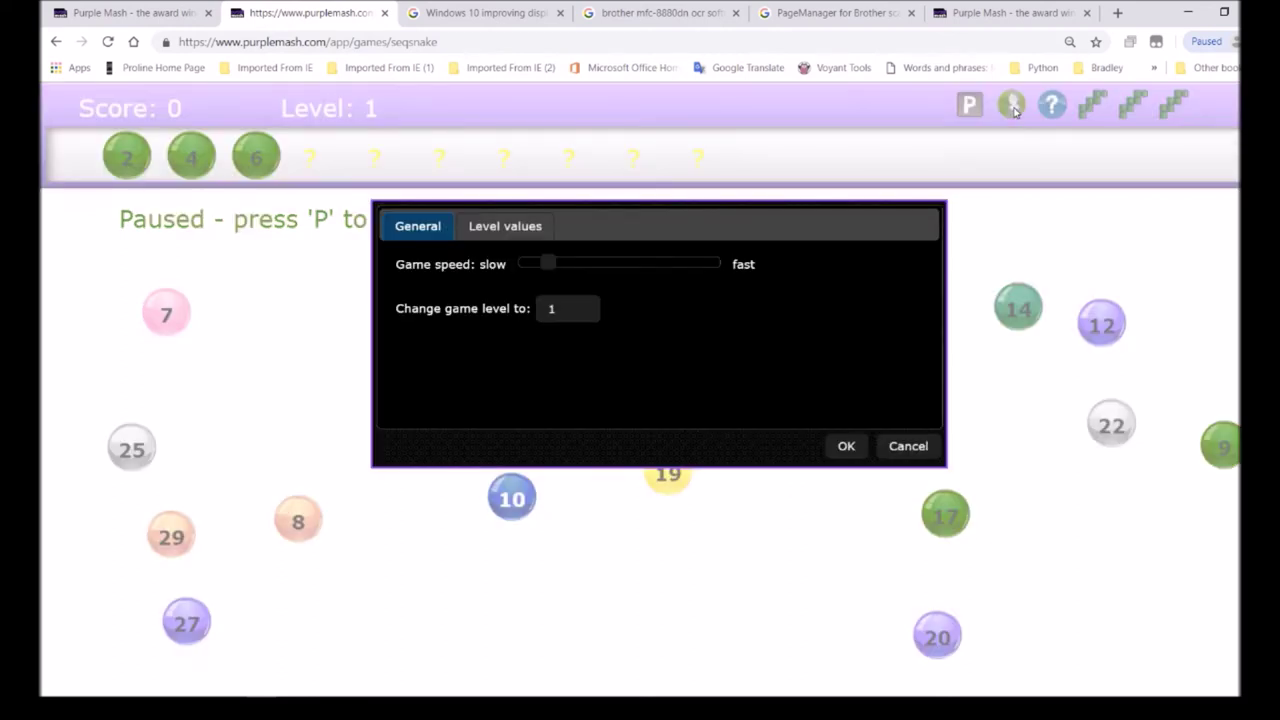
left_click(490, 230)
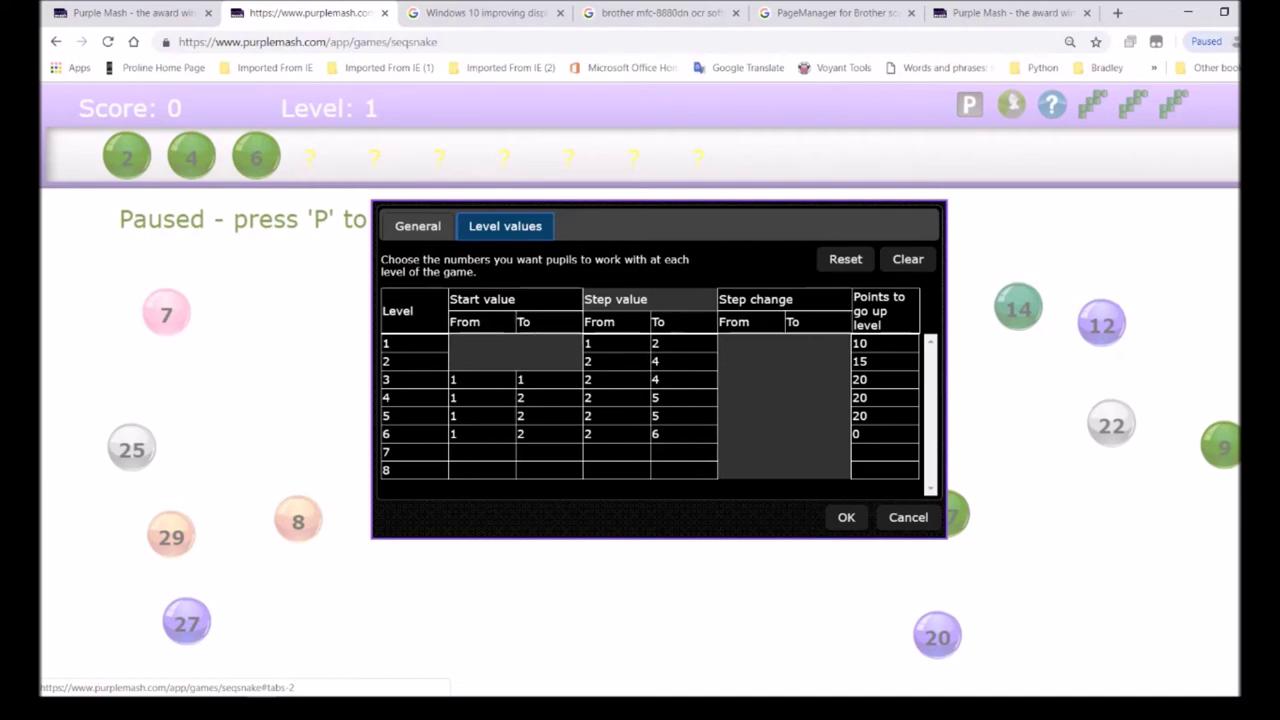
Set the From step value for level 1 to 20
left_click(535, 379)
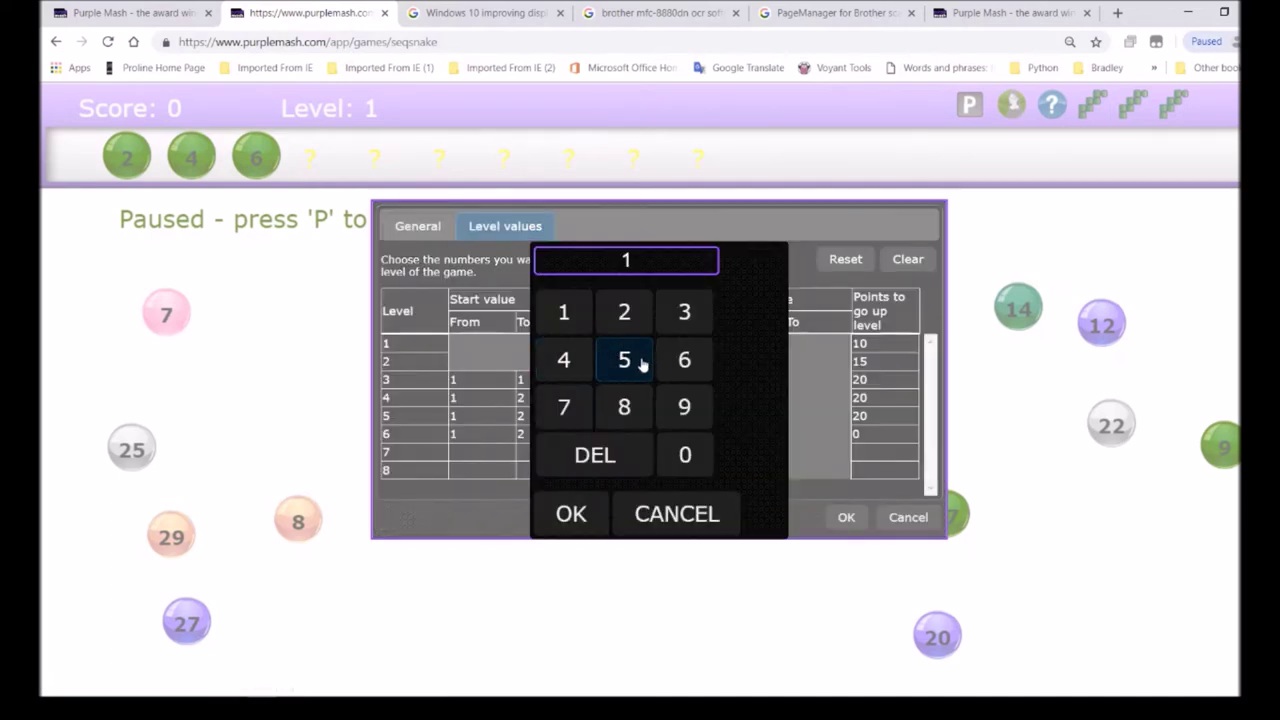
left_click(624, 314)
left_click(626, 360)
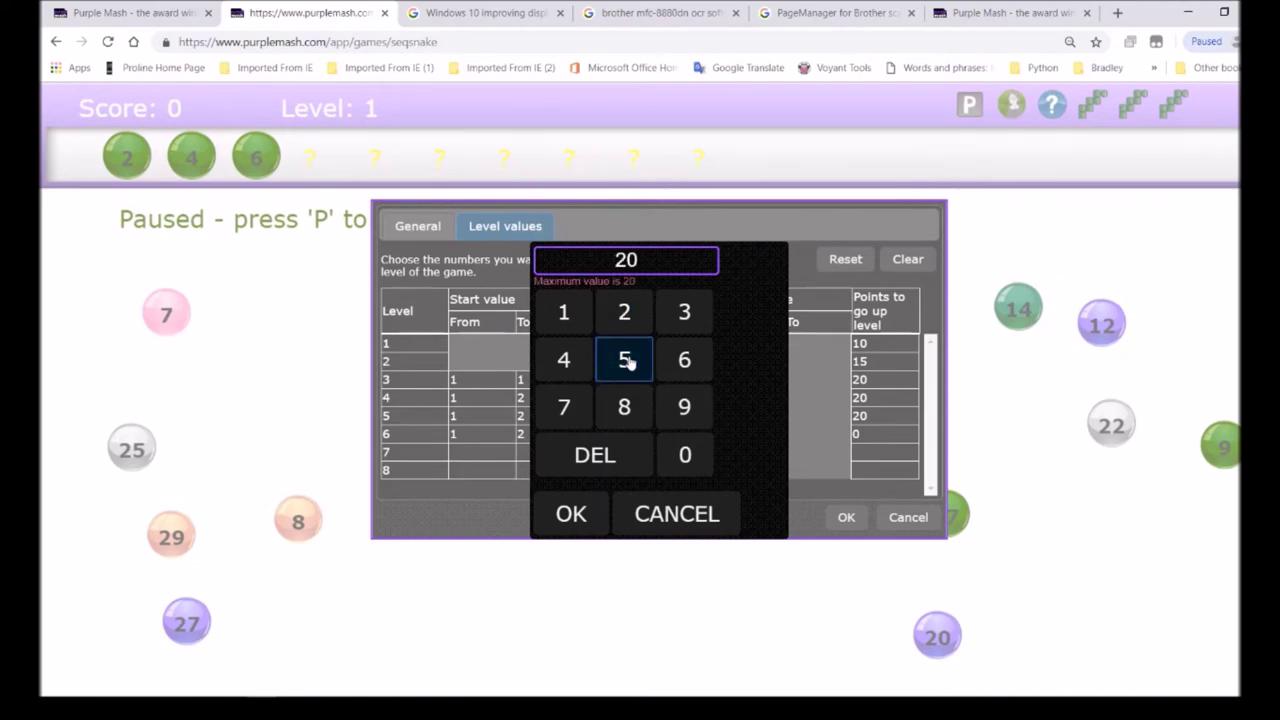
left_click(573, 514)
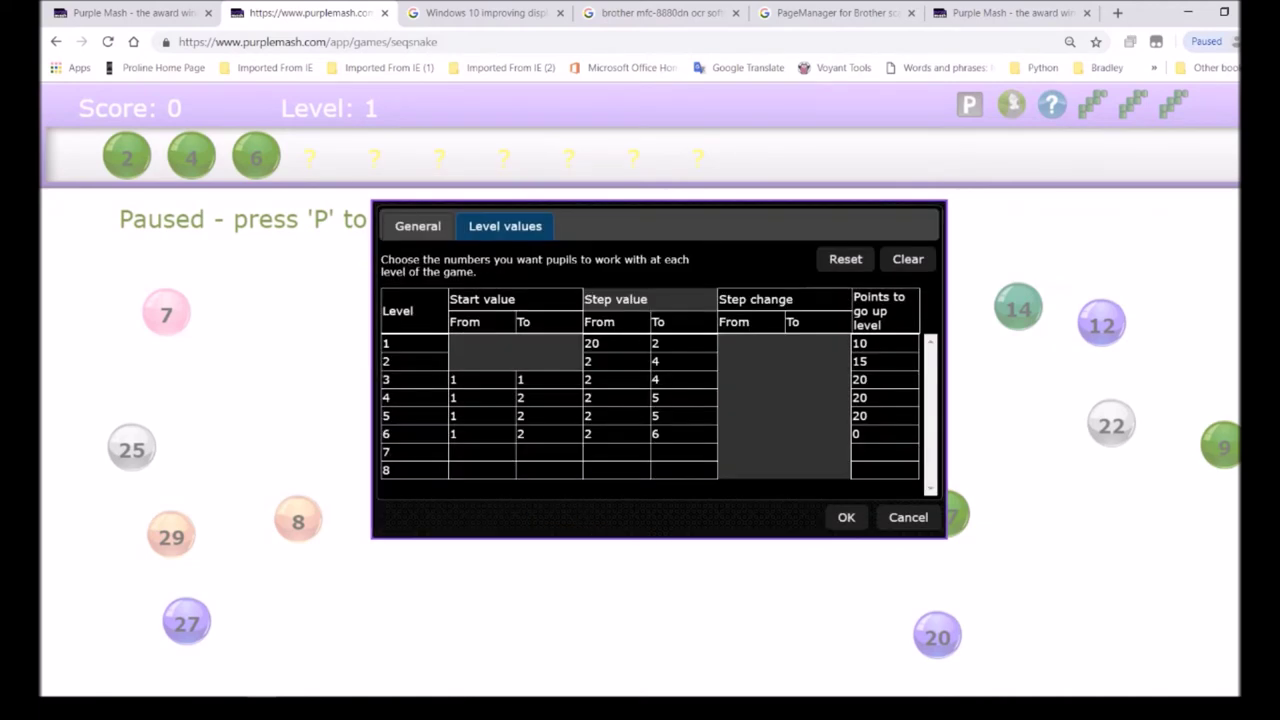
Set the level 1 step value range to run from 1 to 20
left_click(683, 343)
left_click(684, 407)
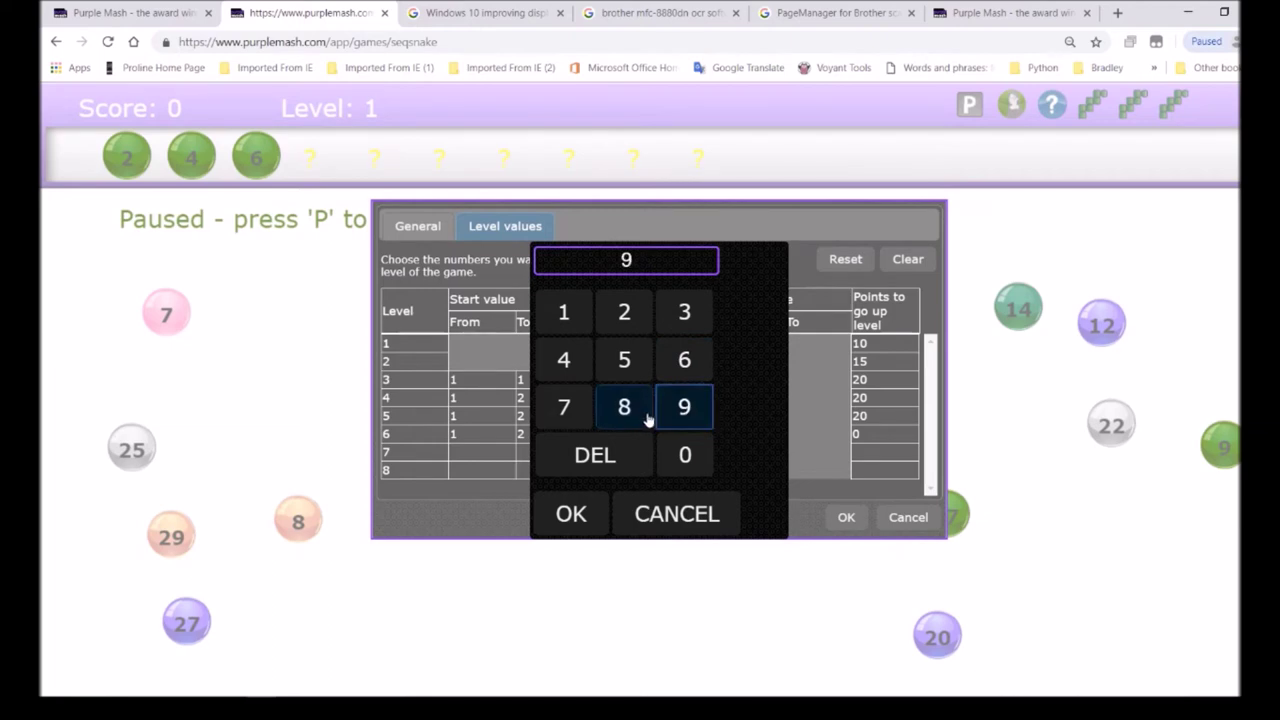
left_click(685, 455)
left_click(571, 514)
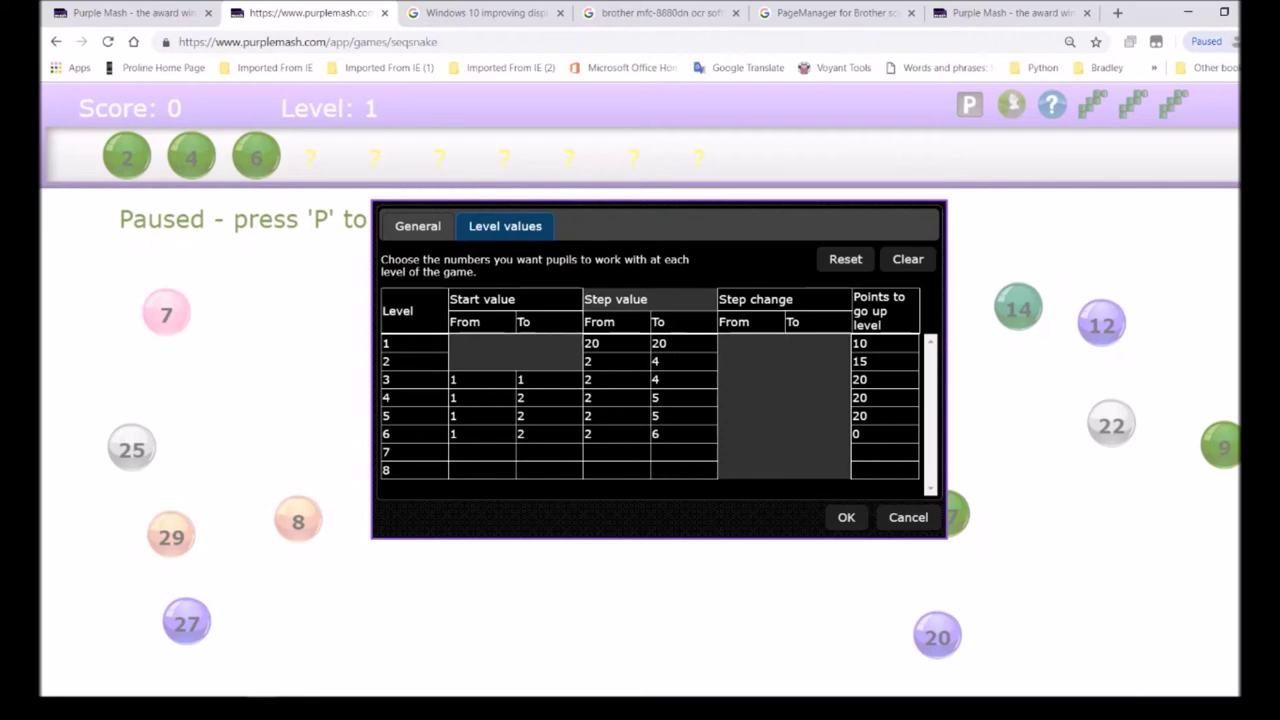
left_click(666, 347)
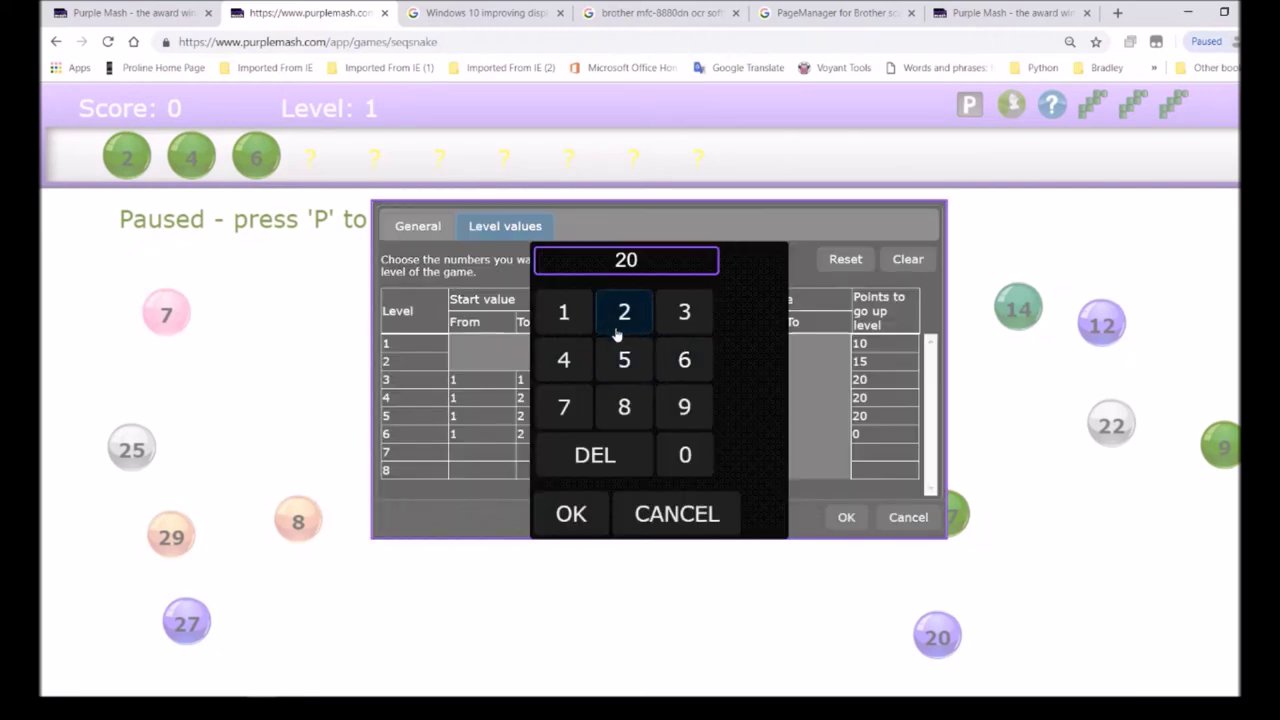
left_click(617, 330)
left_click(623, 406)
left_click(571, 514)
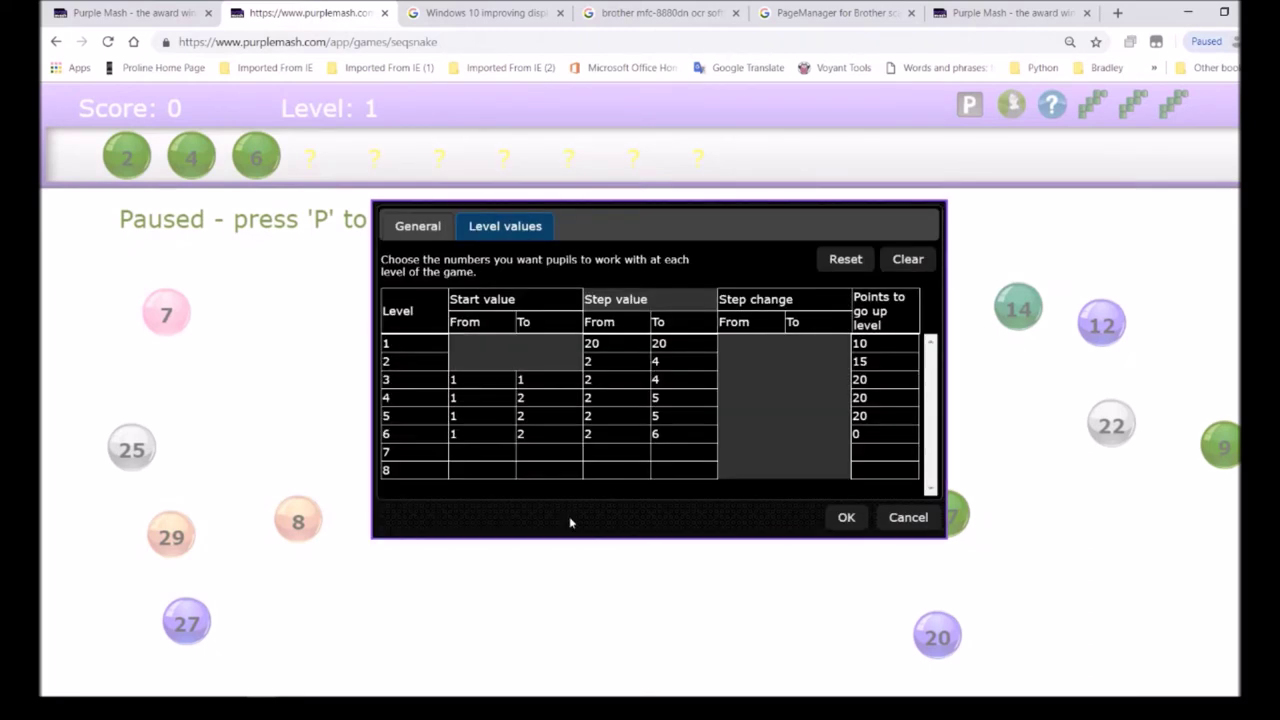
left_click(482, 343)
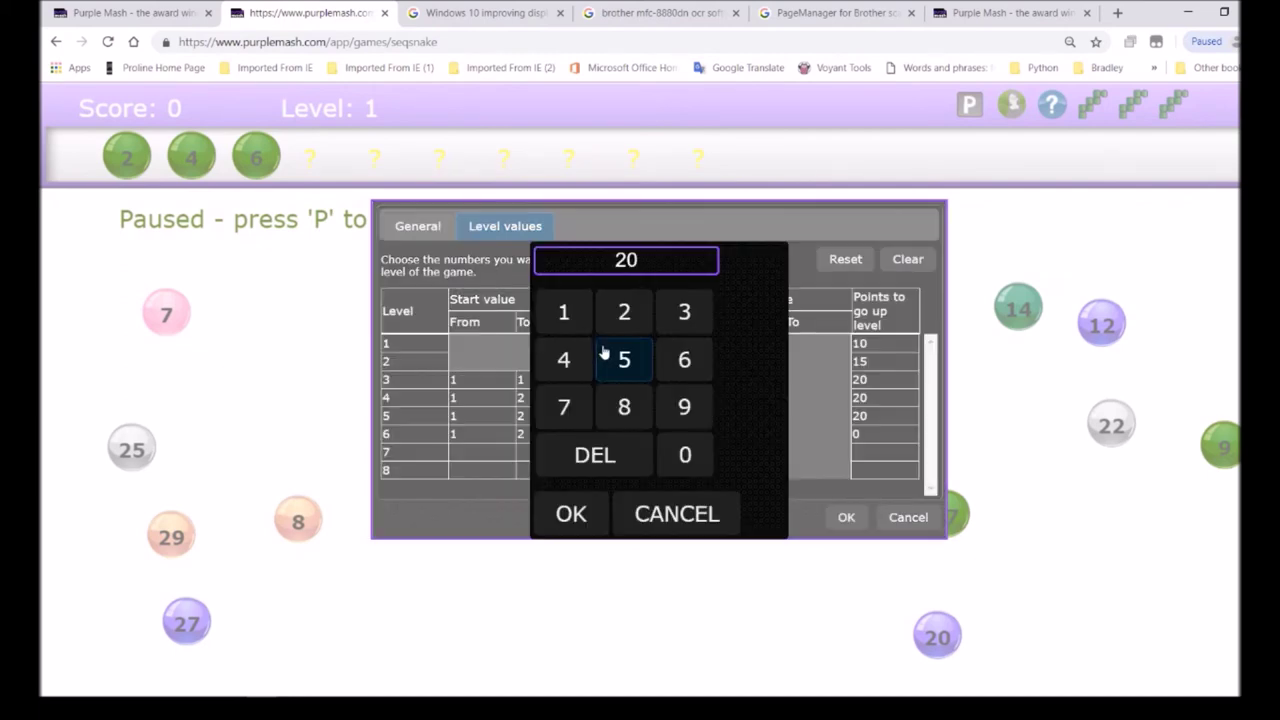
left_click(584, 330)
left_click(570, 514)
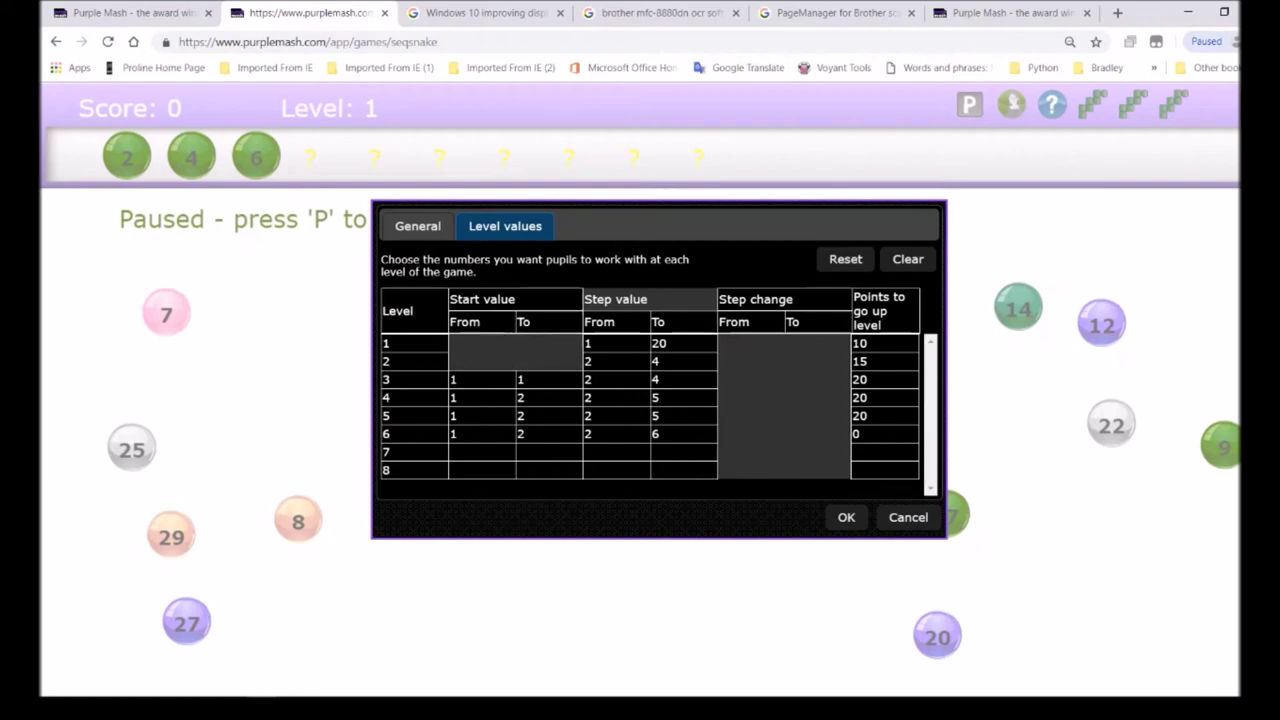
Set the level 3 start value range to run from 1 to 20
left_click(472, 382)
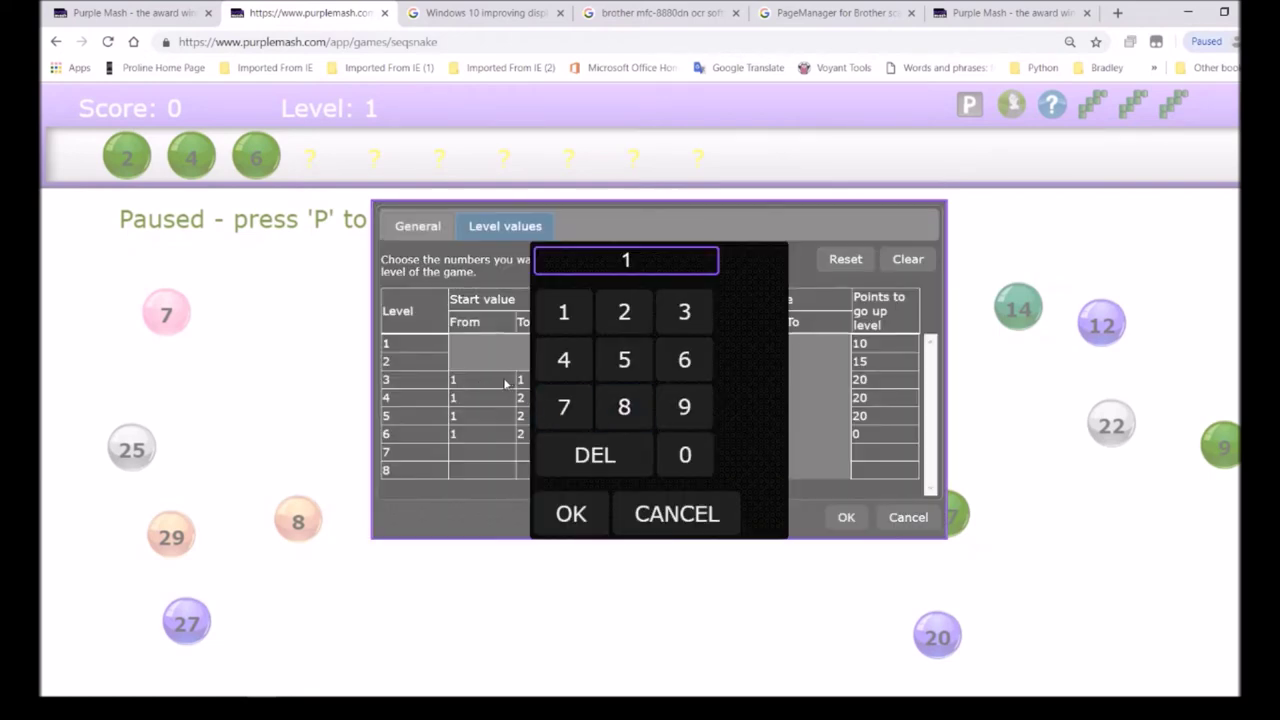
left_click(571, 514)
left_click(470, 398)
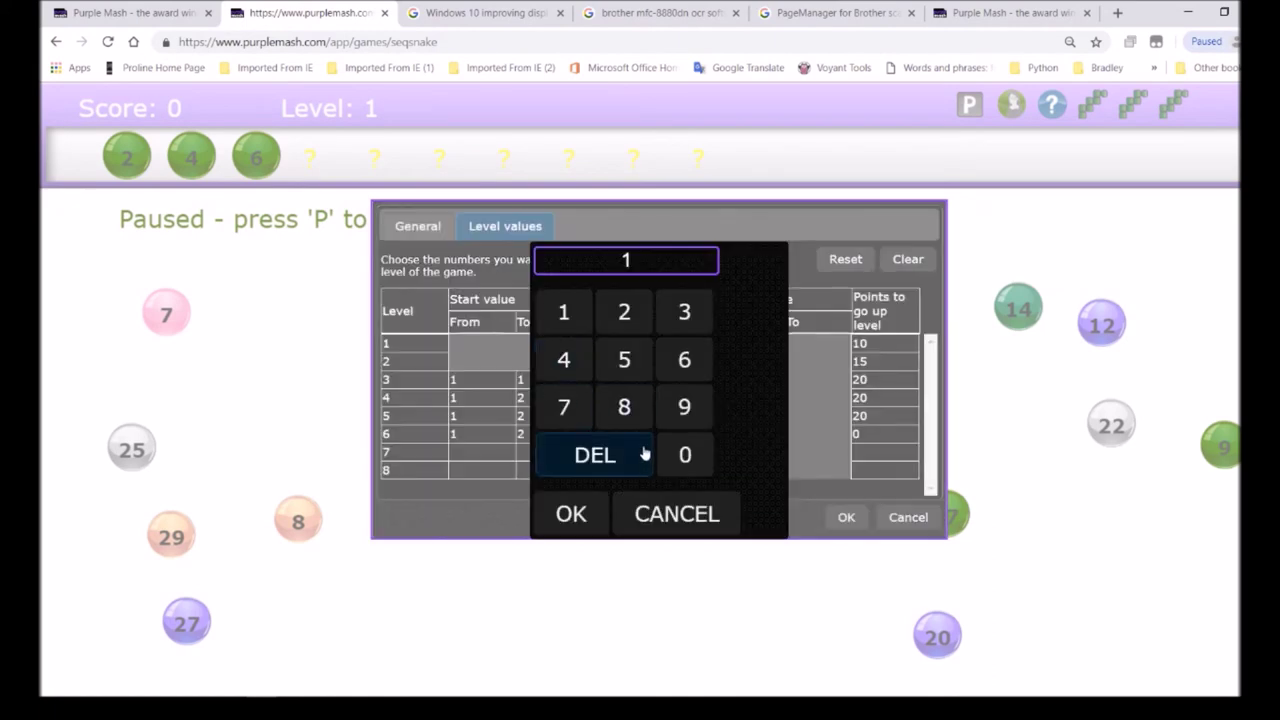
left_click(684, 407)
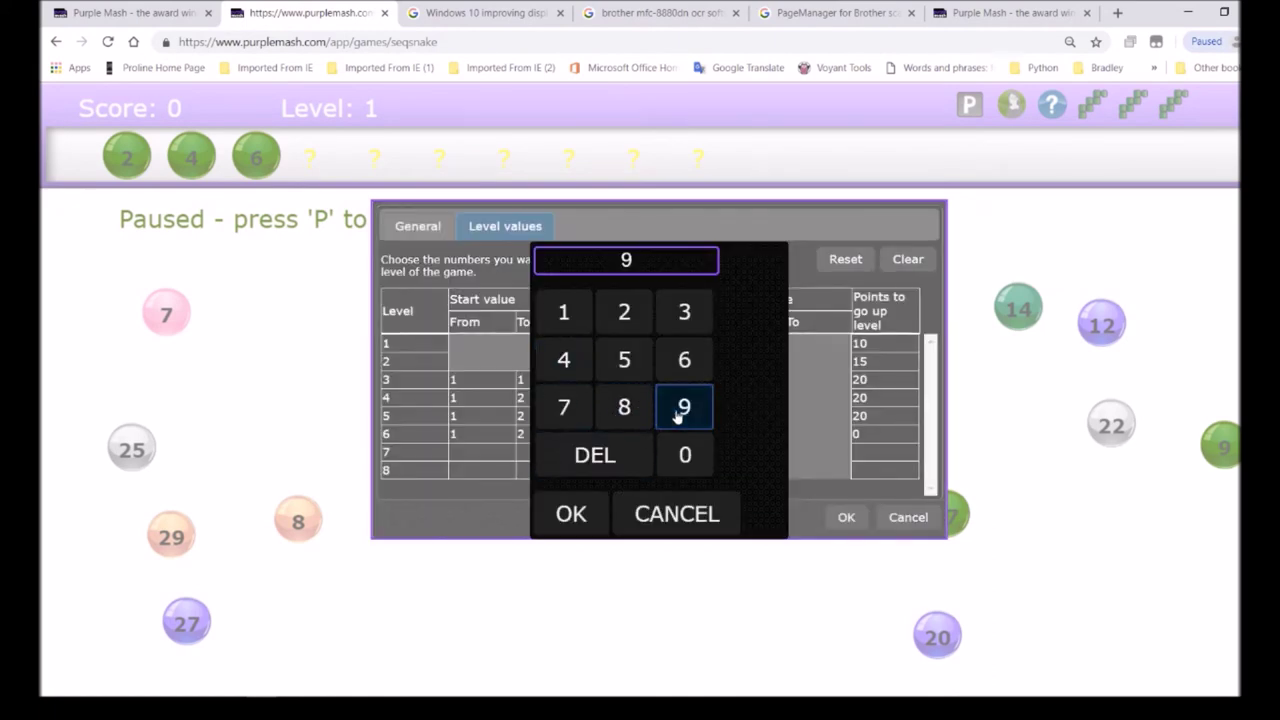
left_click(684, 407)
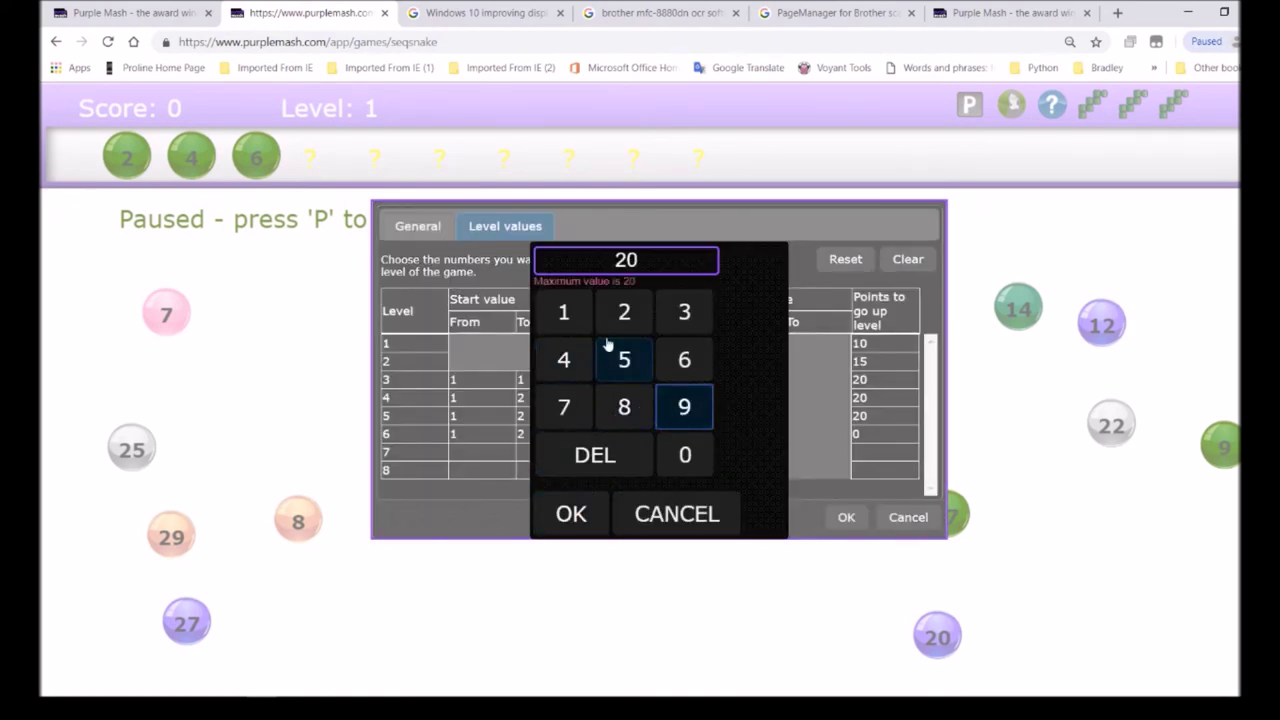
left_click(624, 312)
left_click(684, 455)
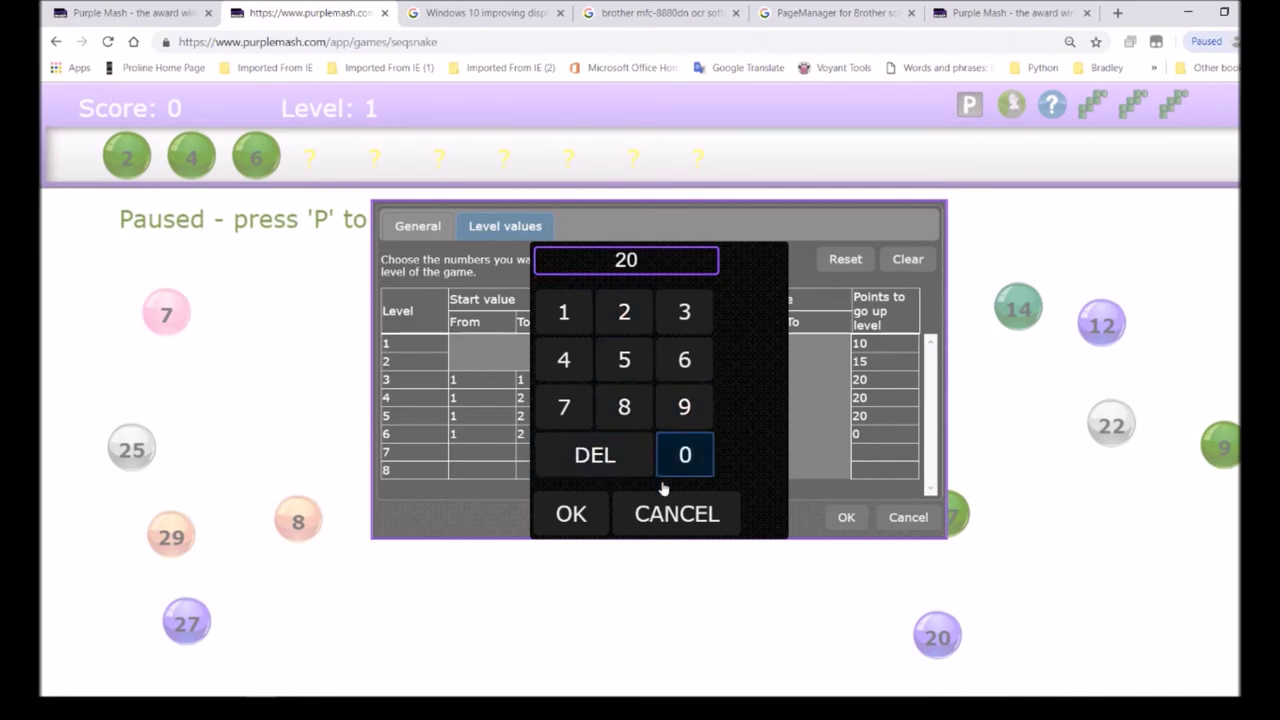
left_click(571, 514)
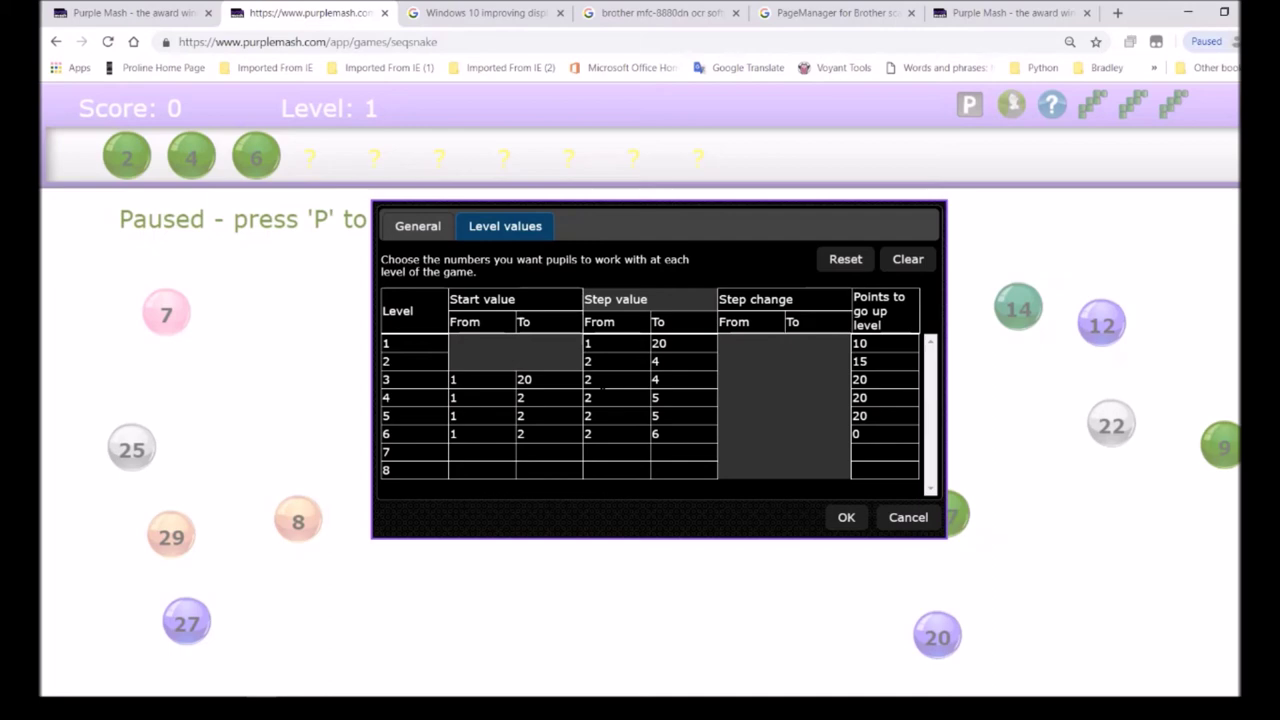
Set the level 3 step value range to run from 3 to 6
left_click(620, 397)
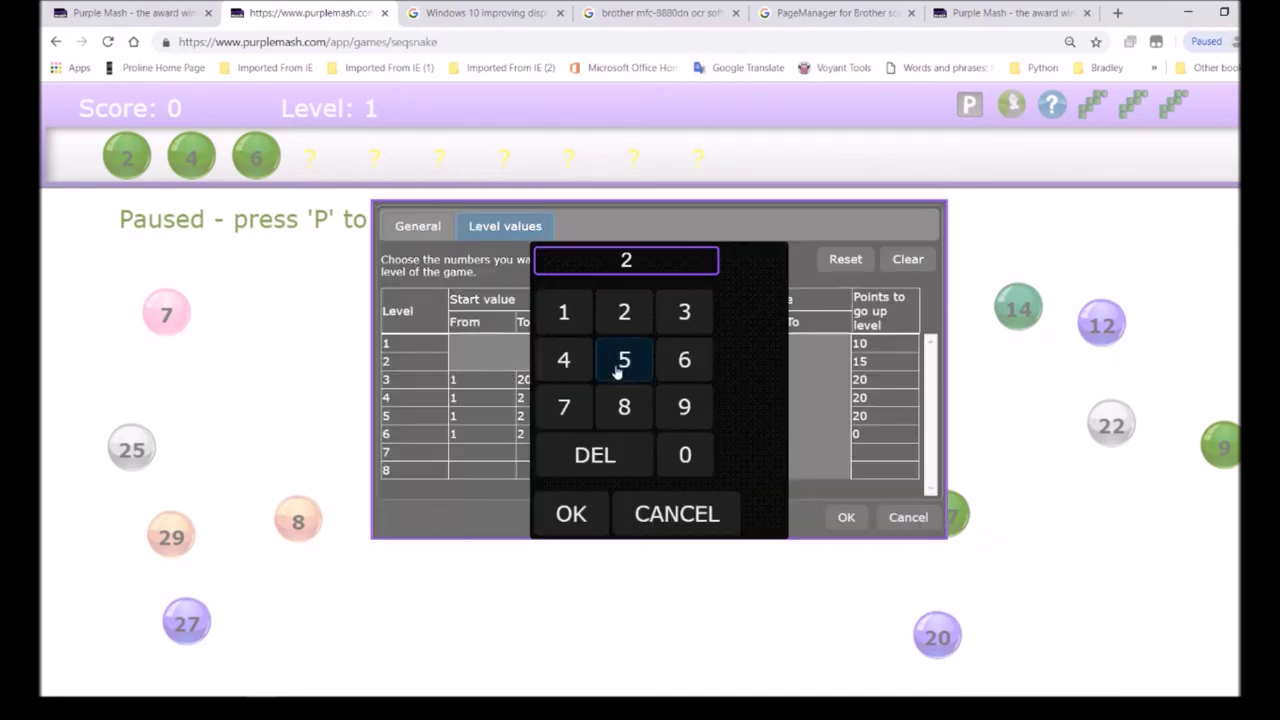
left_click(684, 312)
left_click(571, 514)
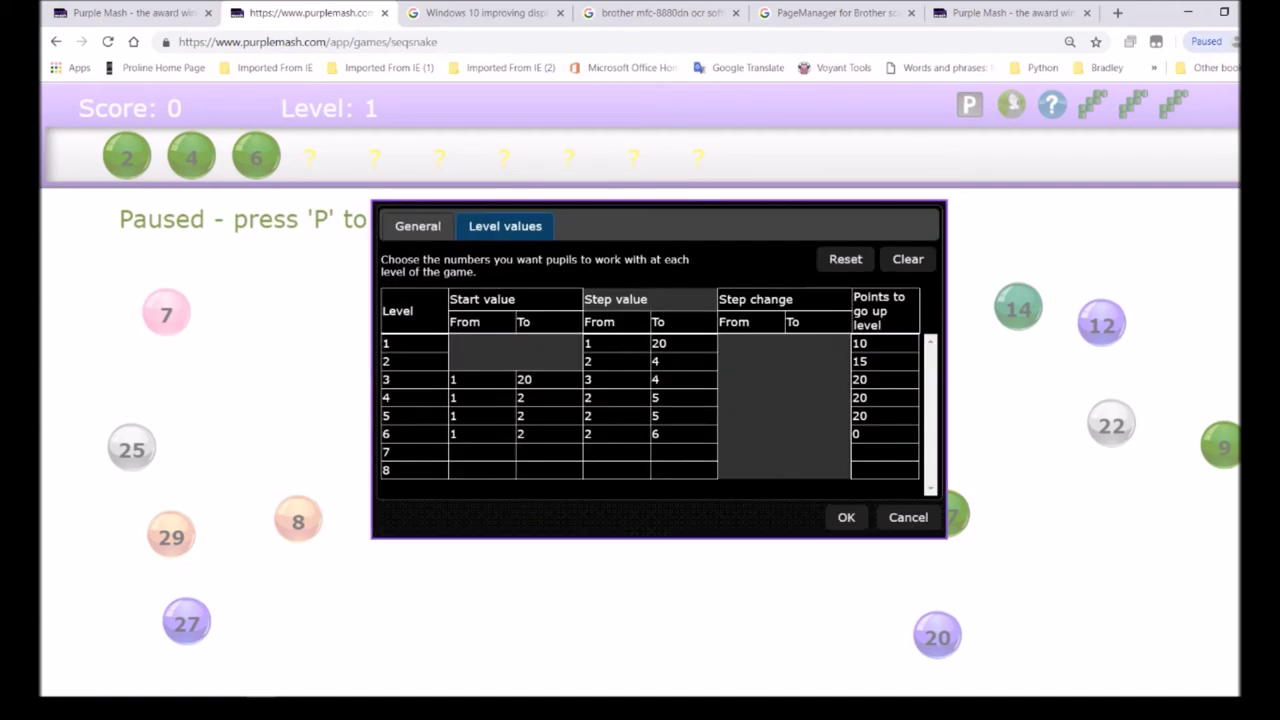
left_click(680, 379)
left_click(684, 360)
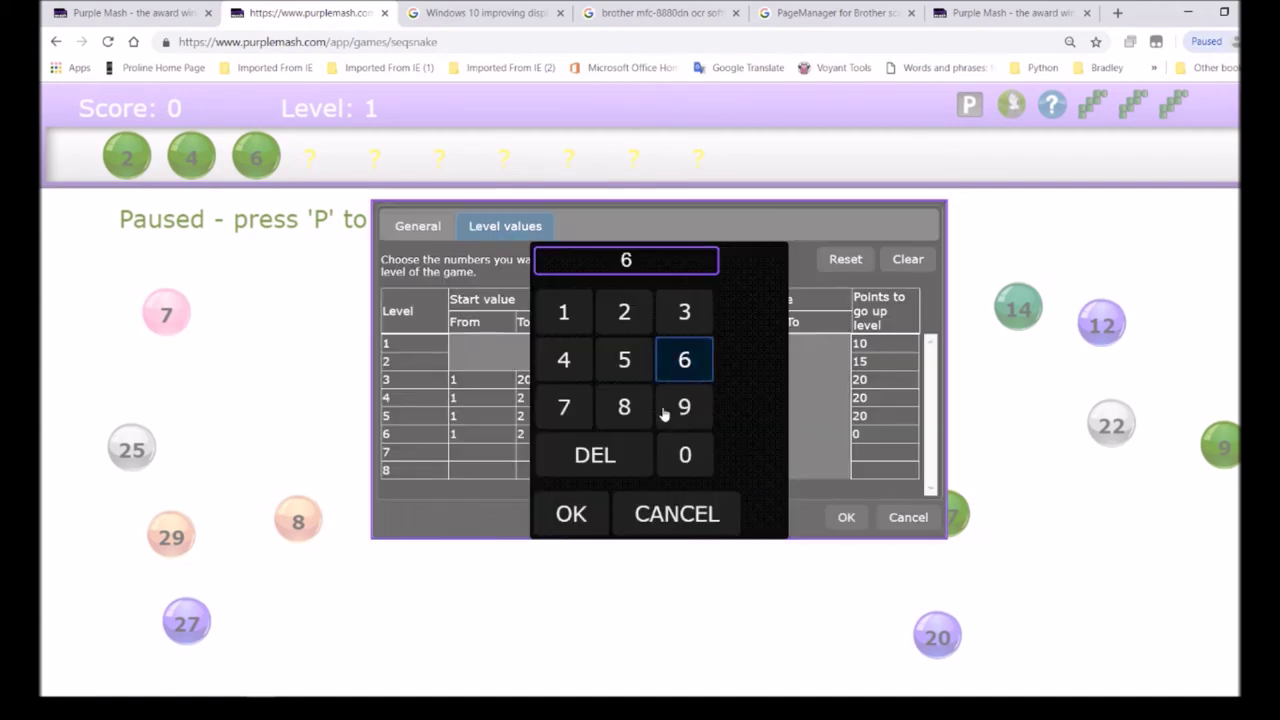
left_click(573, 514)
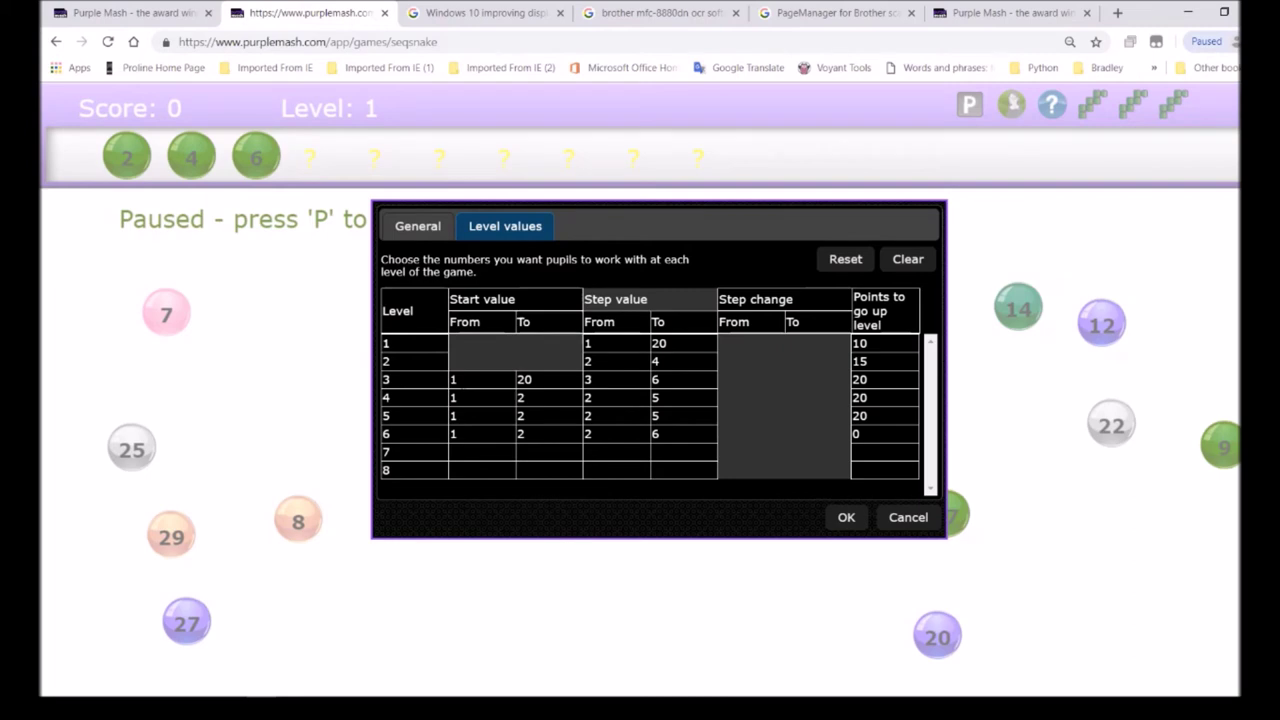
Set the level 4 start value range to run from 5 to 20
left_click(467, 395)
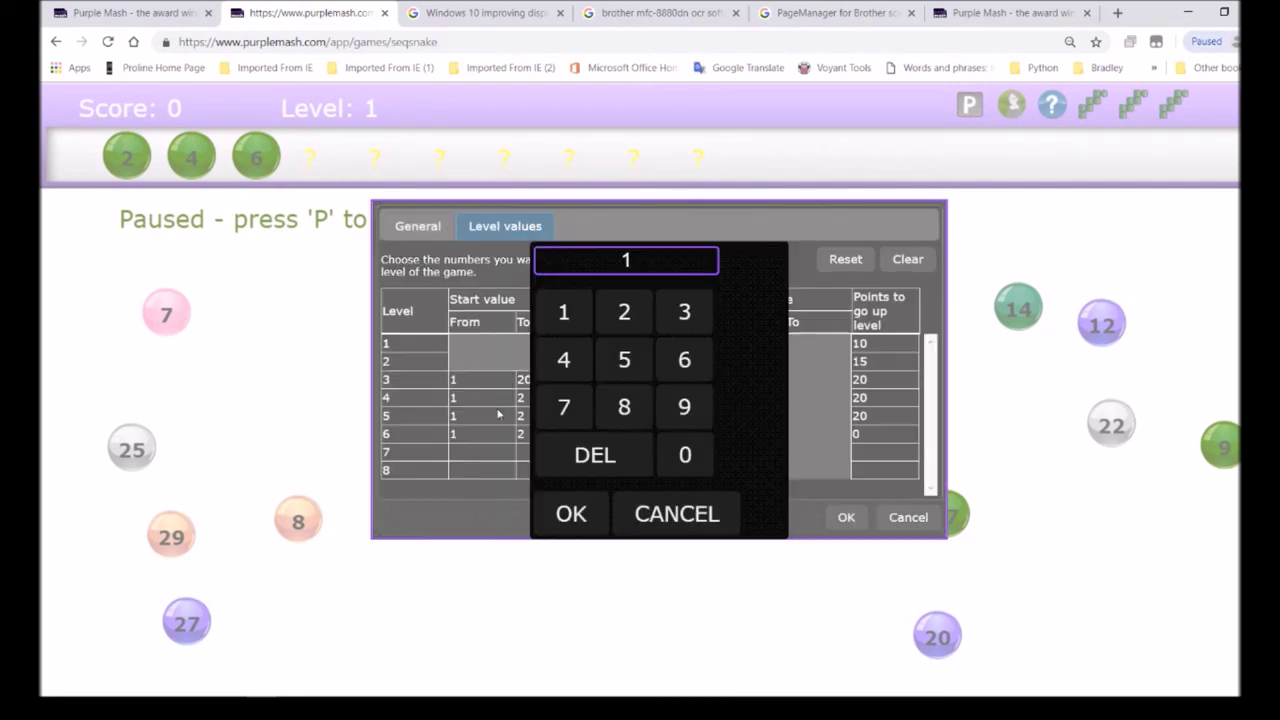
left_click(607, 376)
left_click(571, 514)
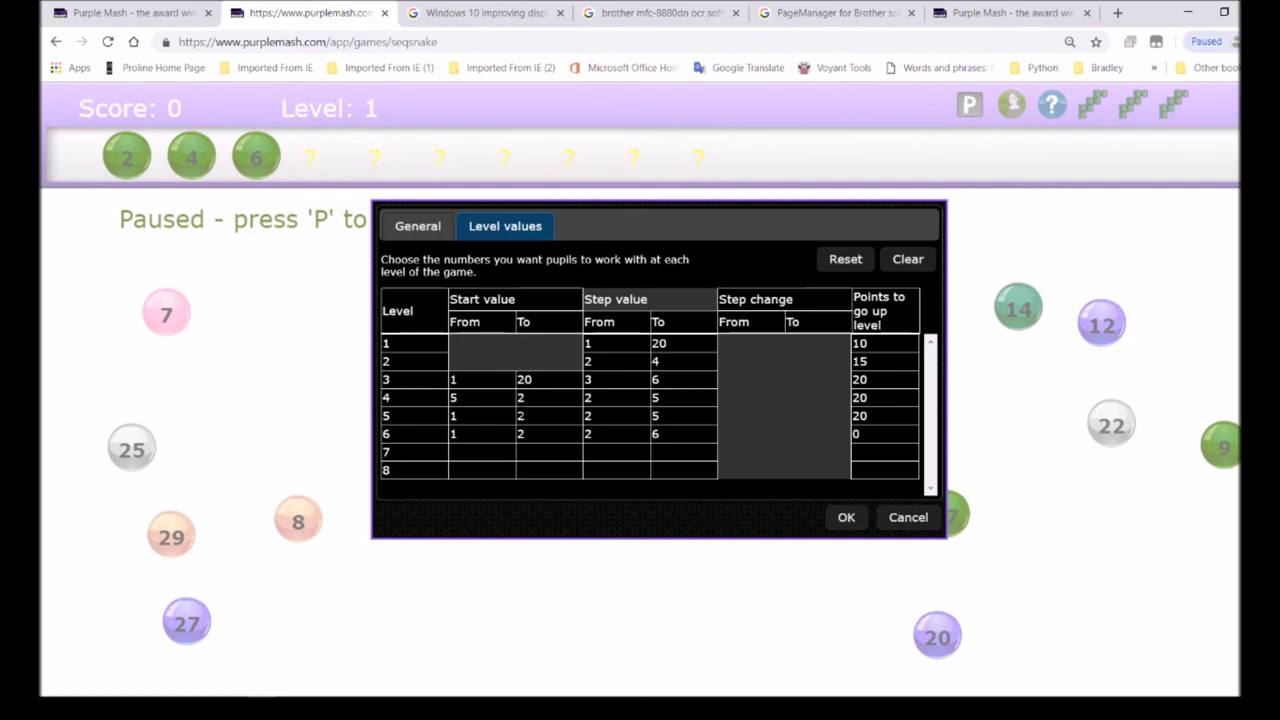
left_click(540, 397)
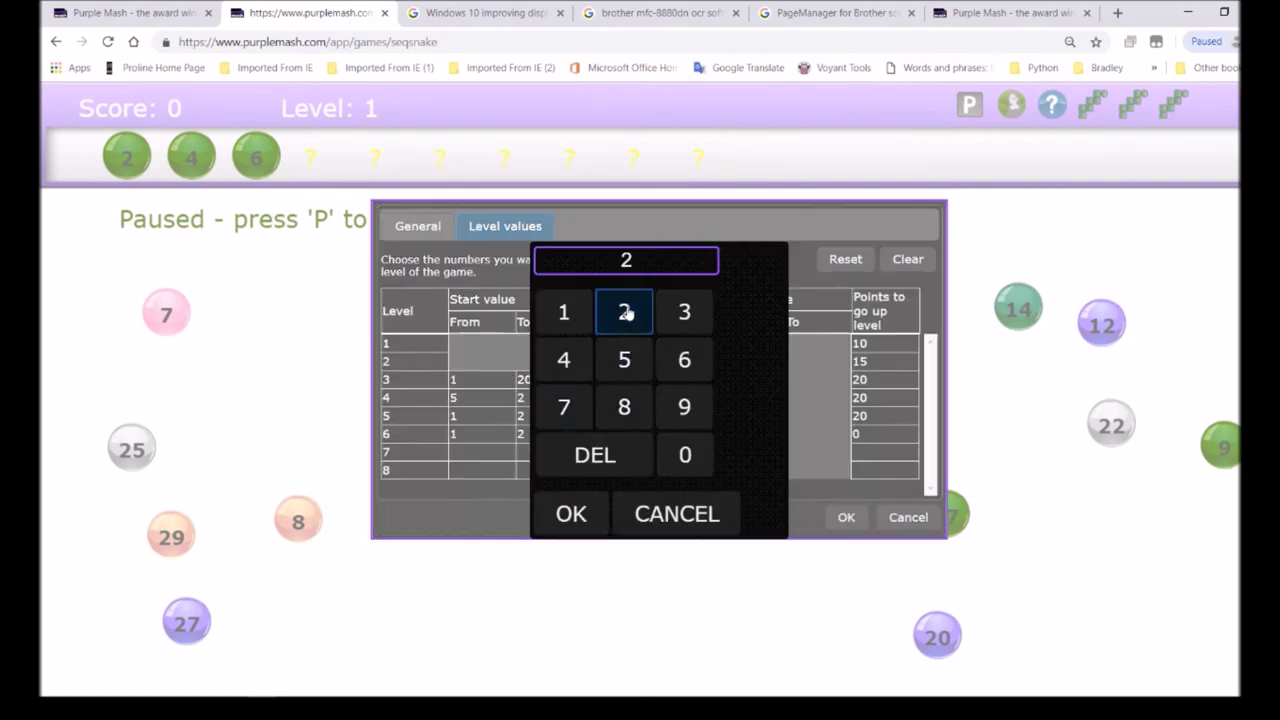
left_click(686, 457)
left_click(571, 514)
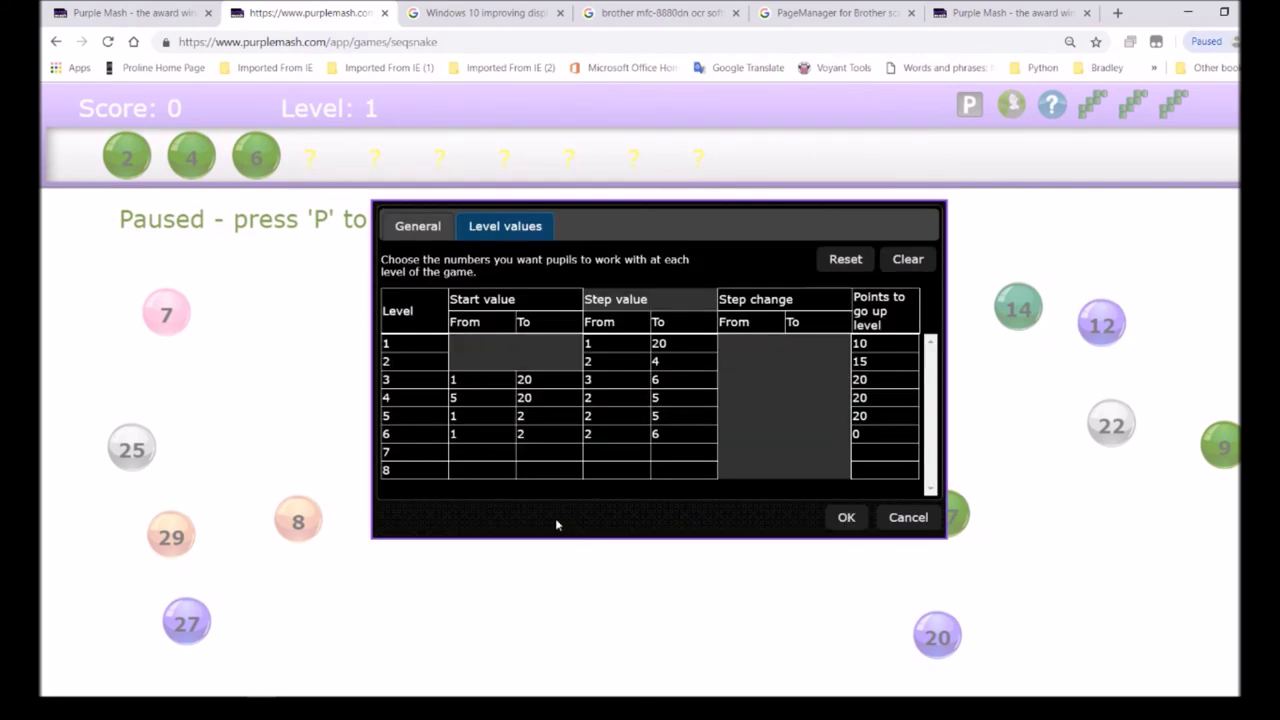
Set the level 5 start value range to run from 8 to 20
left_click(470, 415)
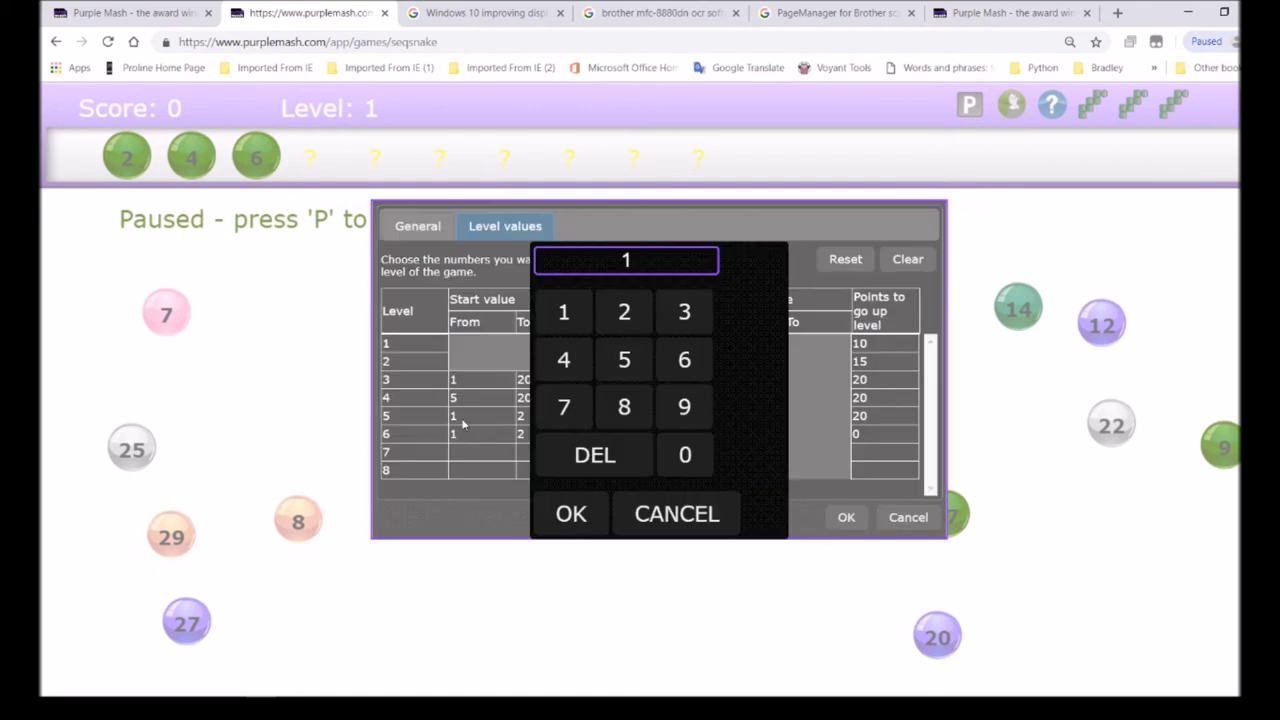
left_click(618, 410)
left_click(548, 517)
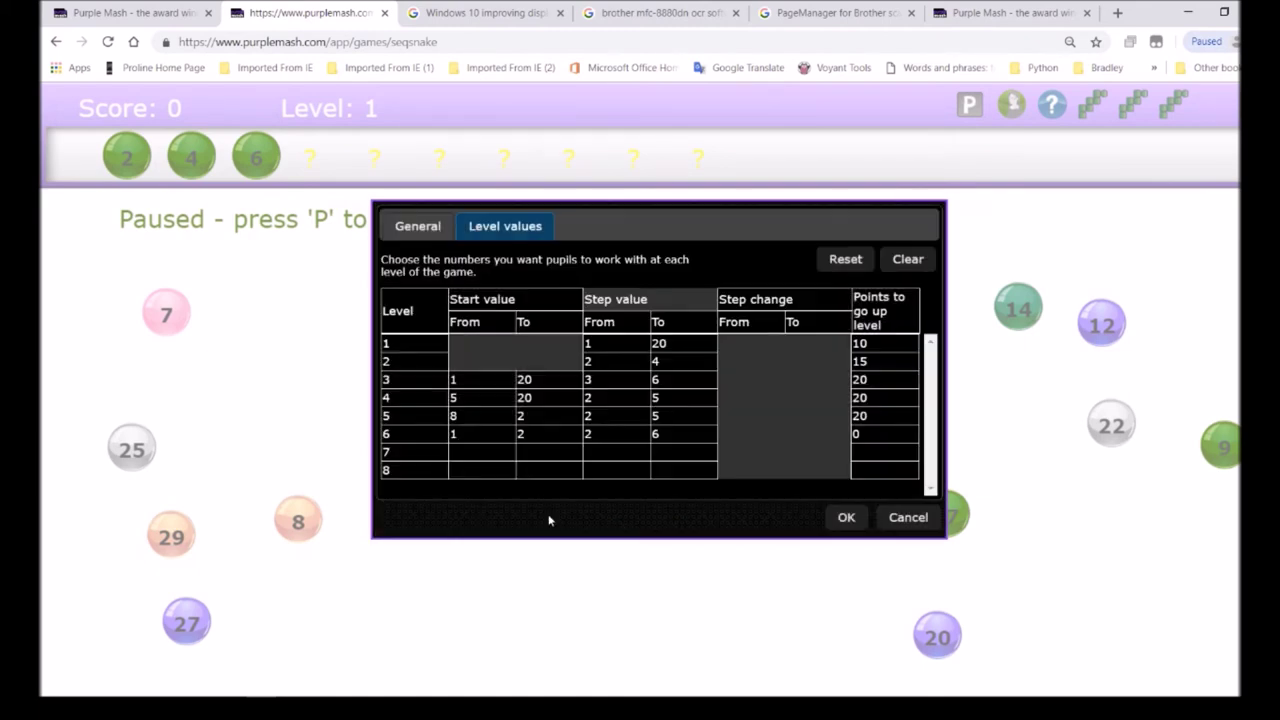
left_click(535, 415)
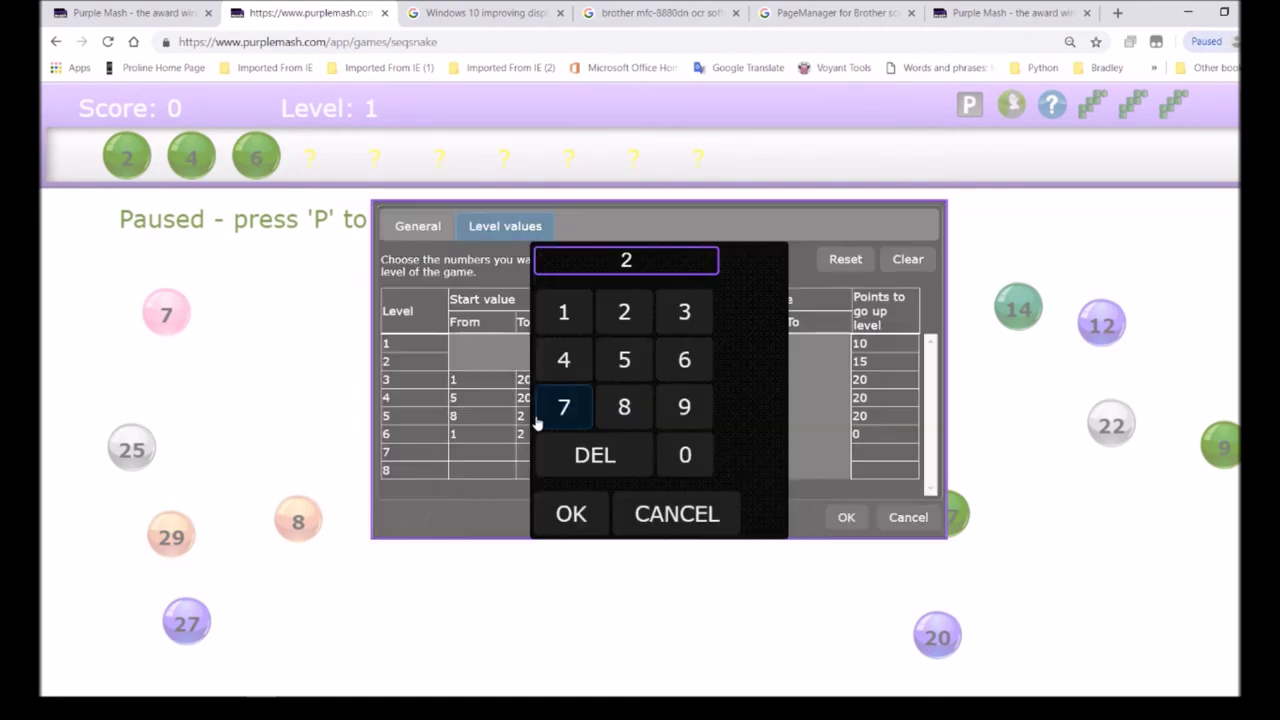
left_click(624, 311)
left_click(685, 455)
left_click(572, 514)
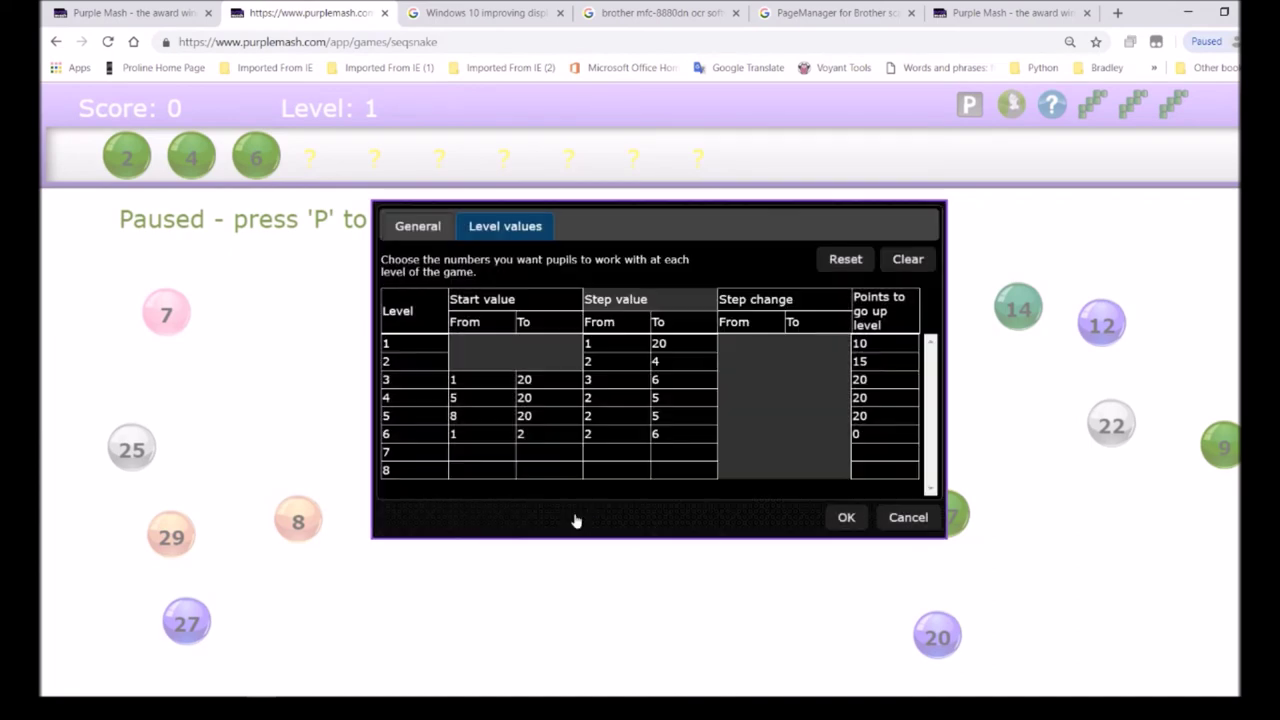
Set the level 6 start value range to run from 5 to 20
left_click(480, 434)
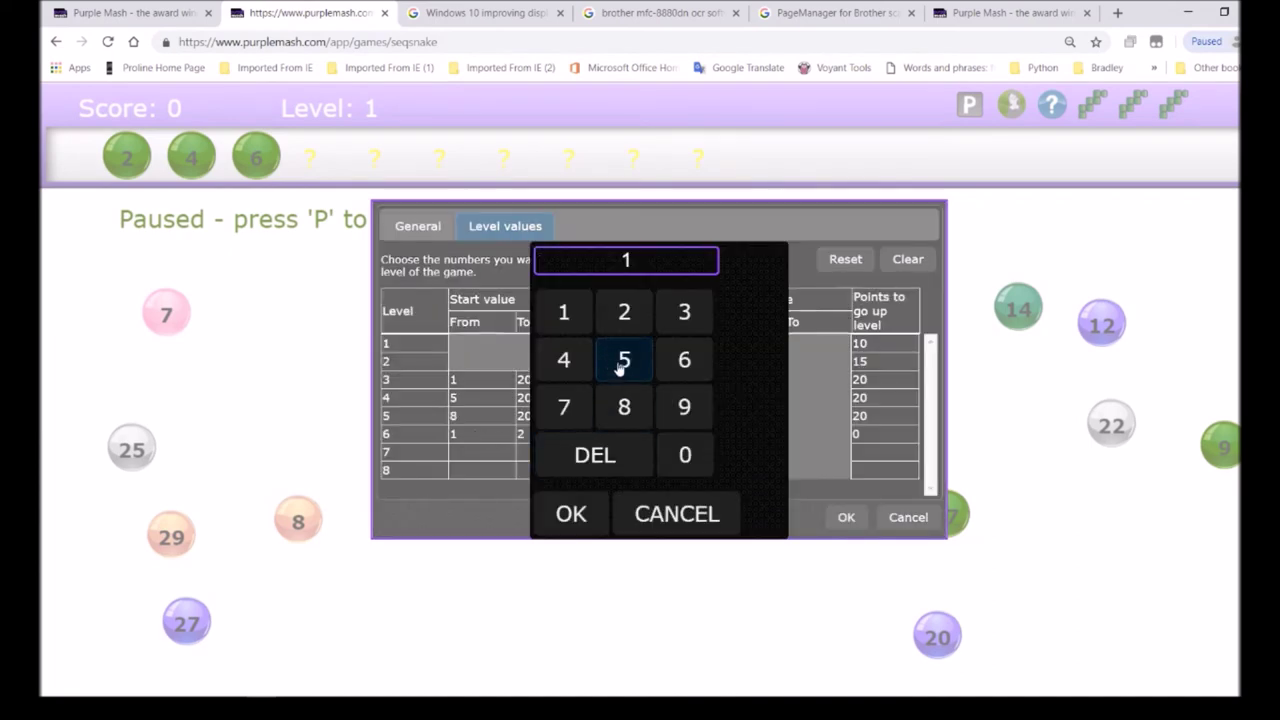
left_click(624, 360)
left_click(584, 514)
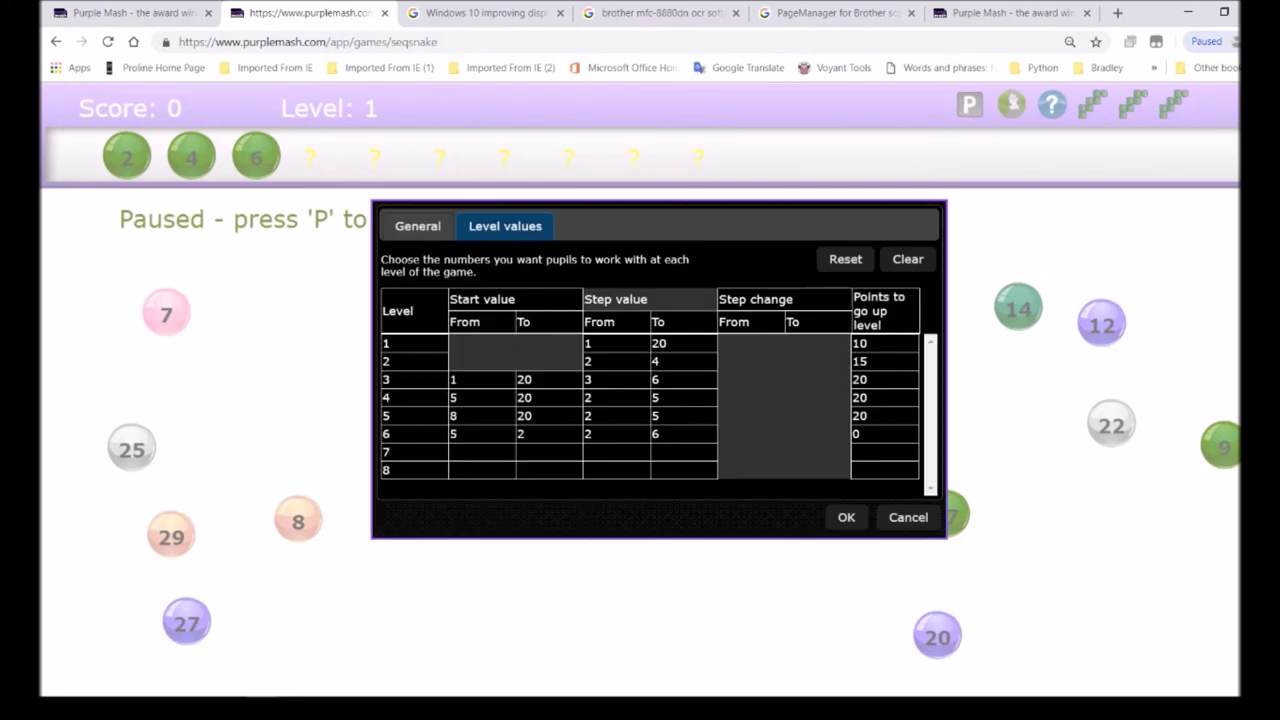
left_click(549, 434)
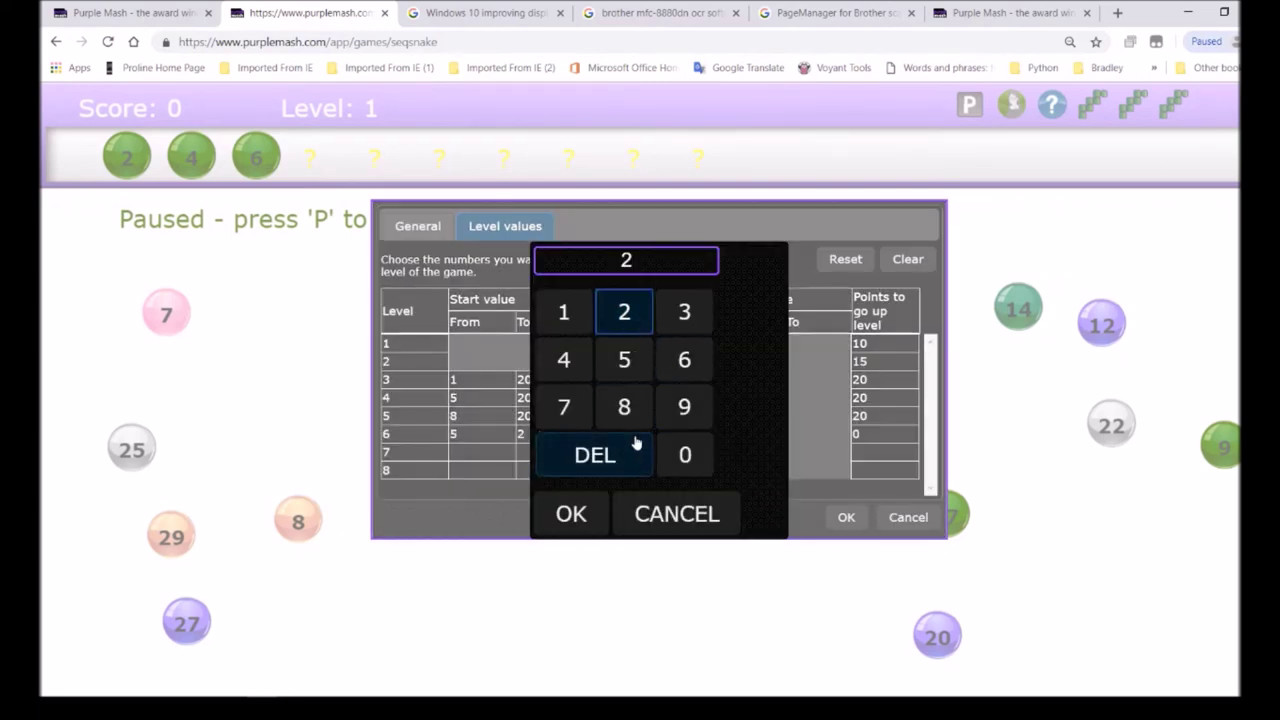
left_click(685, 455)
left_click(571, 514)
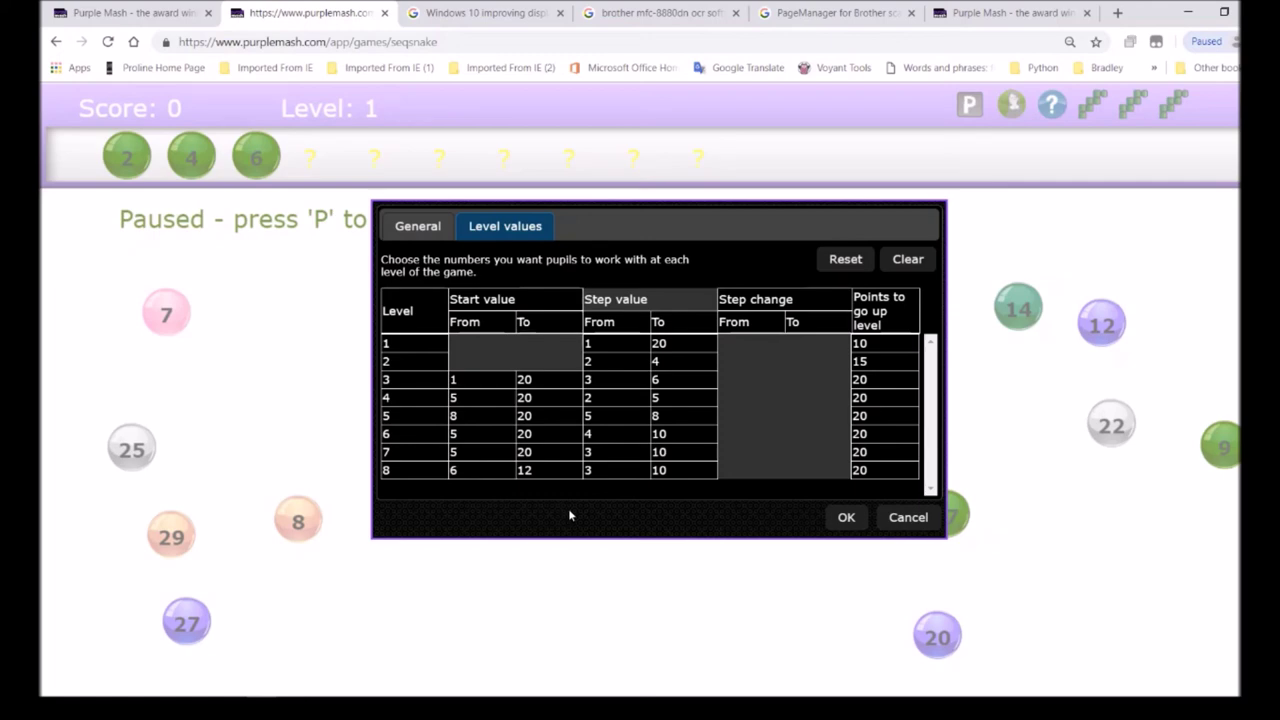
Confirm the customised Sequence Snake level values, leave the game and return to the Purple Mash Home page
left_click(846, 517)
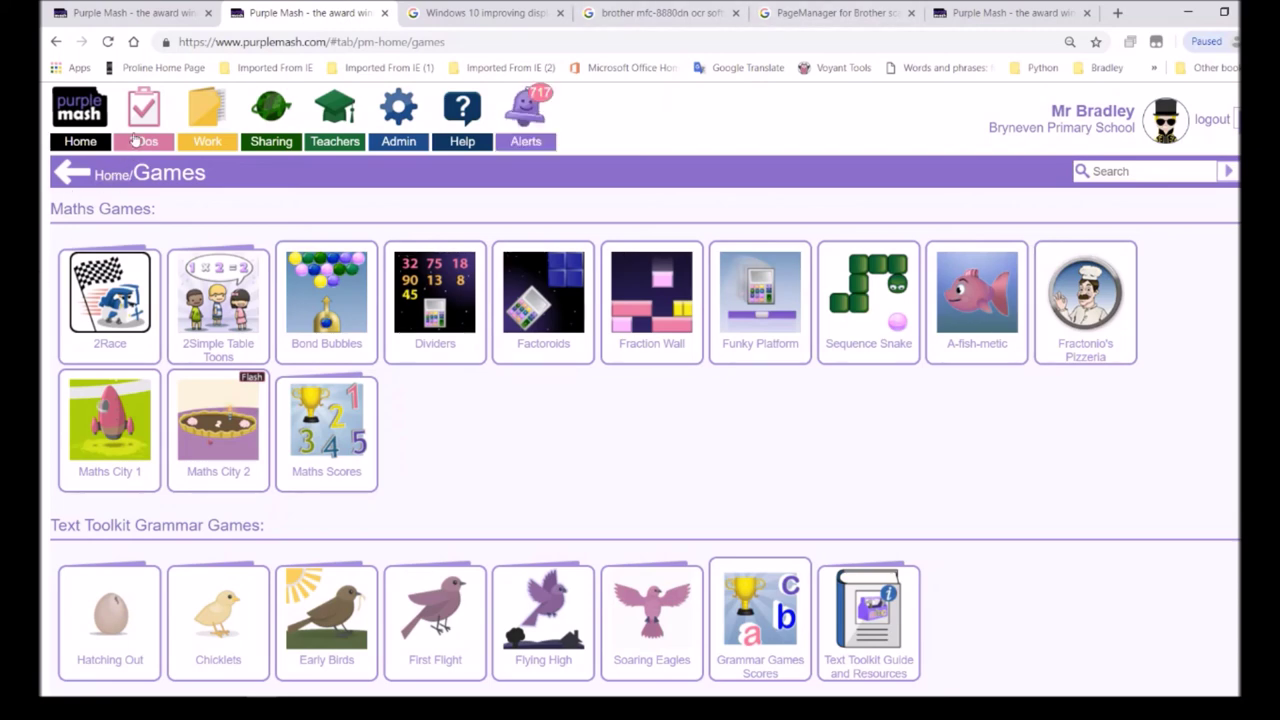
left_click(80, 143)
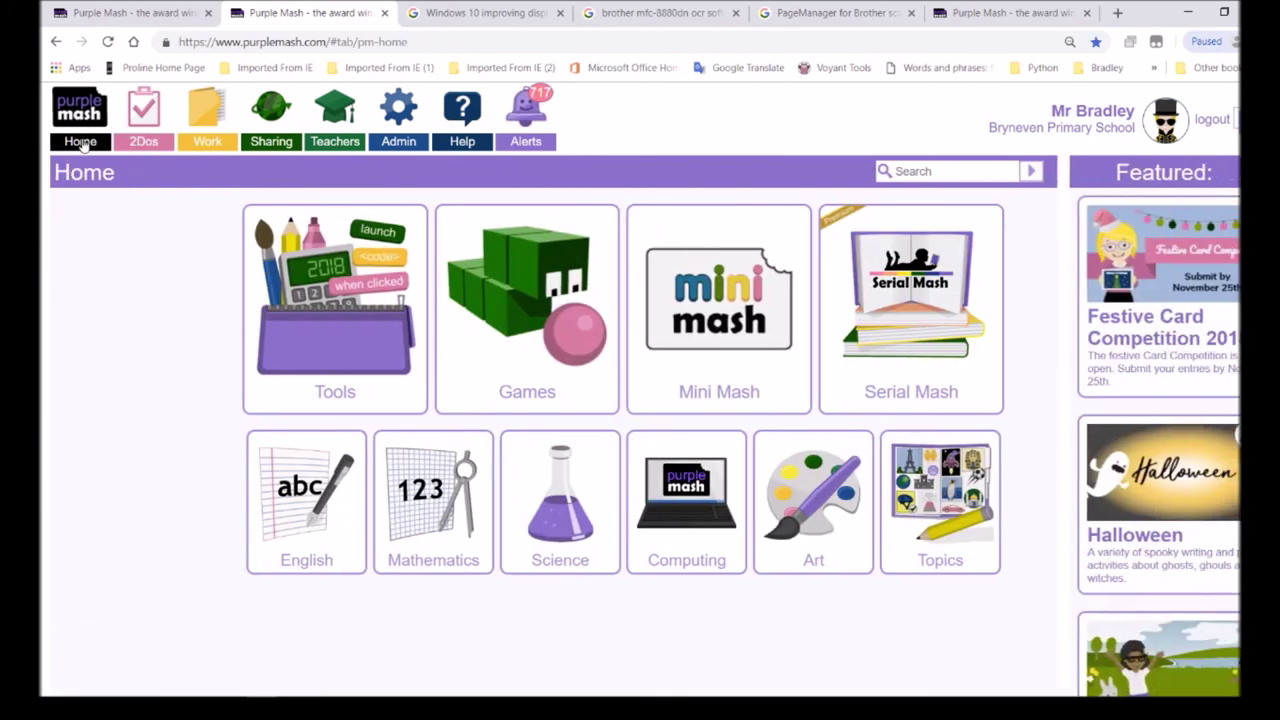